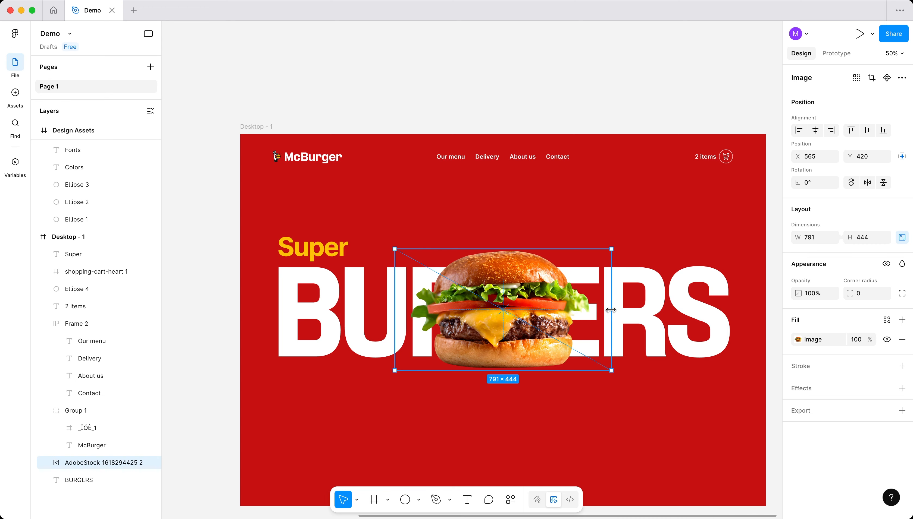
- Scale the burger image down slightly around its centre to 787 × 441 and deselect it
{"action": "left_click_drag", "start_coordinate": [611, 310], "coordinate": [611, 308]}
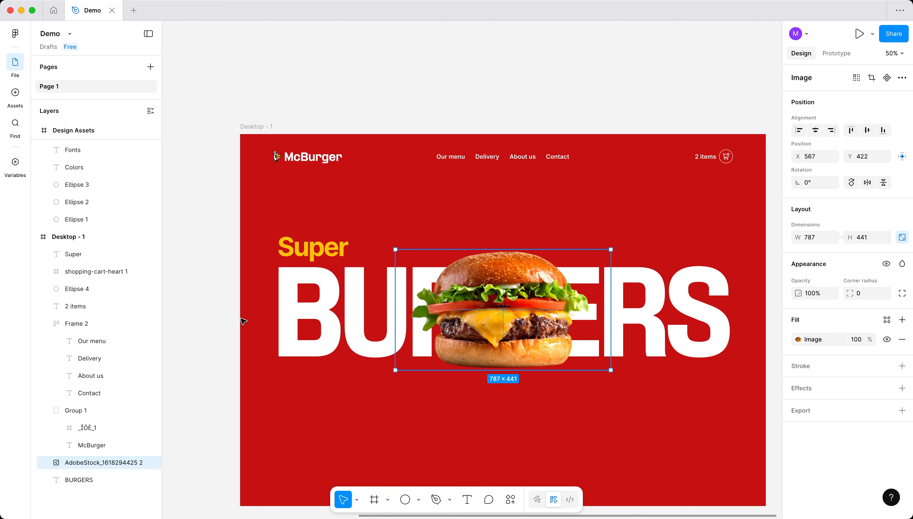
{"action": "left_click", "coordinate": [195, 298]}
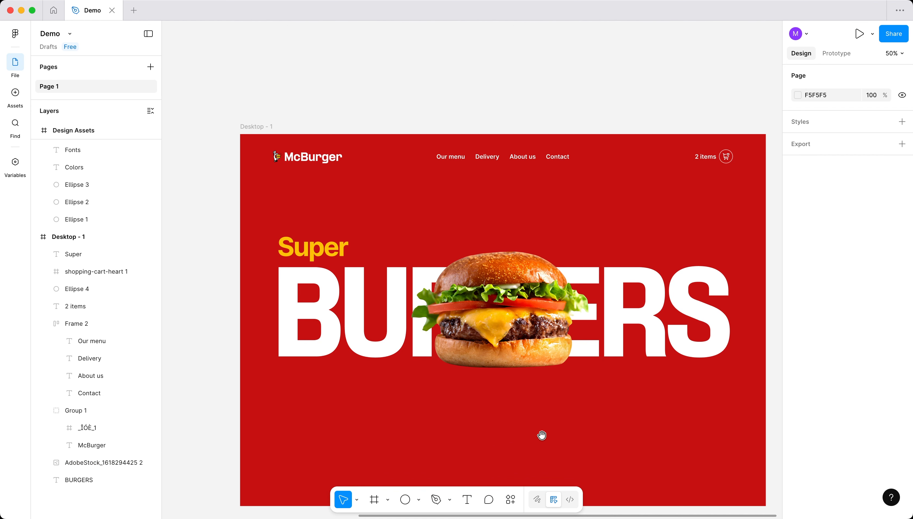
{"action": "left_click_drag", "start_coordinate": [540, 434], "coordinate": [518, 396]}
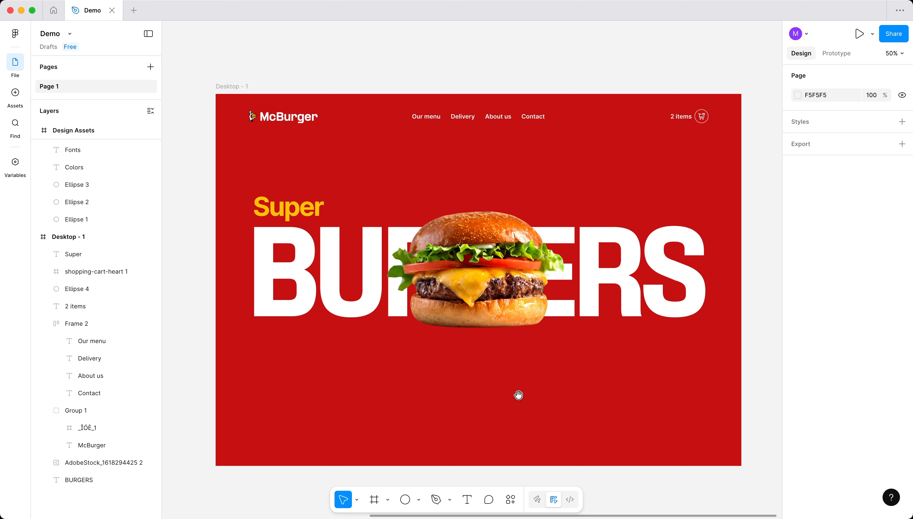
- Add a white FFFFFF stroke to the BURGERS text, positioned inside
{"action": "left_click", "coordinate": [316, 301]}
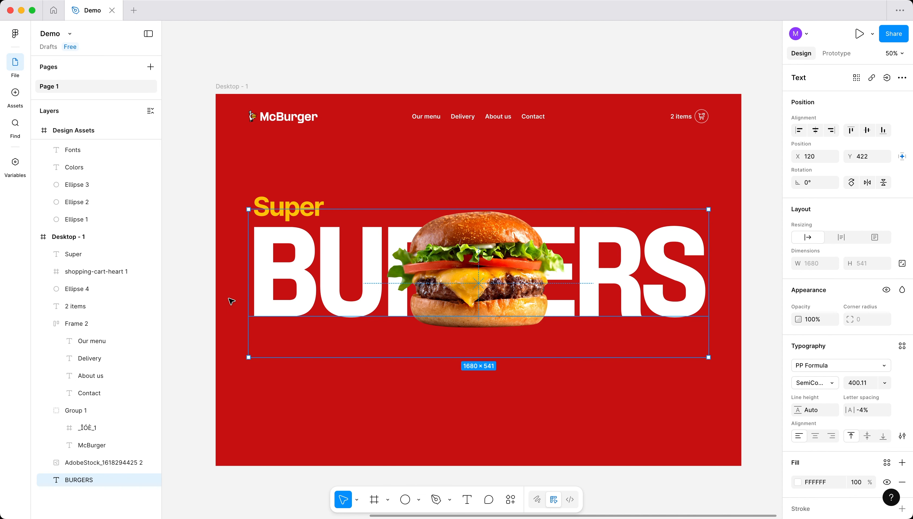
{"action": "left_click", "coordinate": [207, 313]}
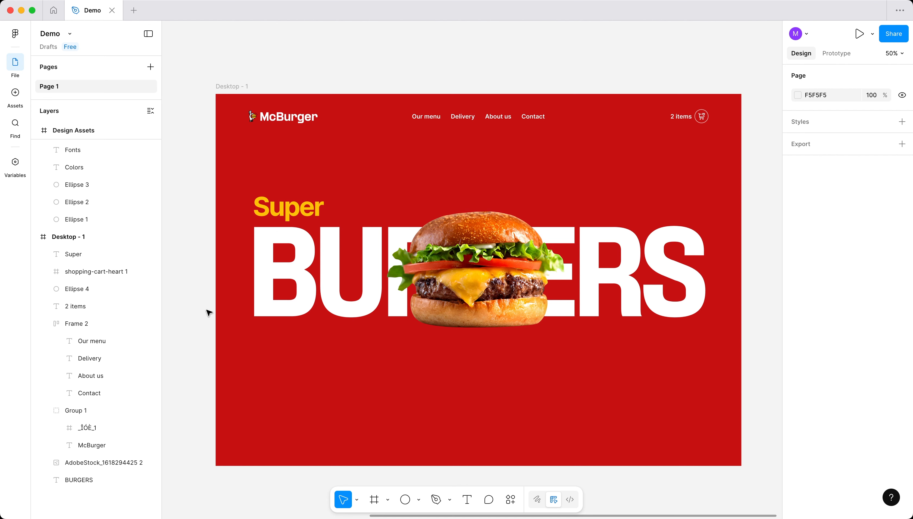
{"action": "left_click", "coordinate": [273, 296]}
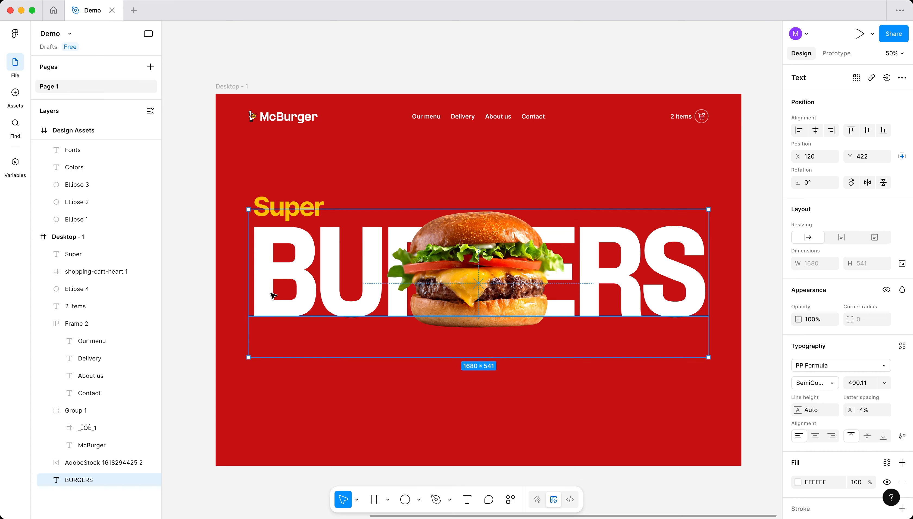
{"action": "scroll", "coordinate": [273, 296], "scroll_direction": "up", "scroll_amount": 3}
{"action": "scroll", "coordinate": [274, 296], "scroll_direction": "down", "scroll_amount": 1}
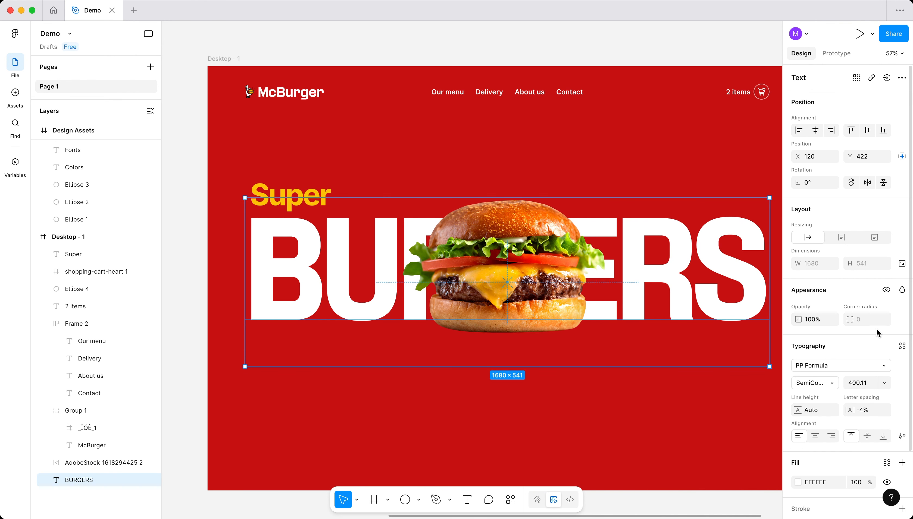
{"action": "scroll", "coordinate": [852, 350], "scroll_direction": "down", "scroll_amount": 3}
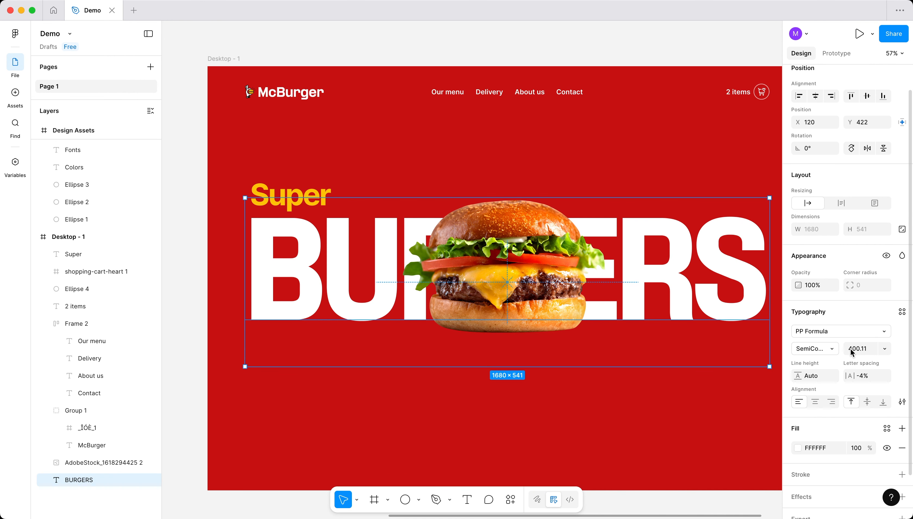
{"action": "scroll", "coordinate": [852, 352], "scroll_direction": "down", "scroll_amount": 1}
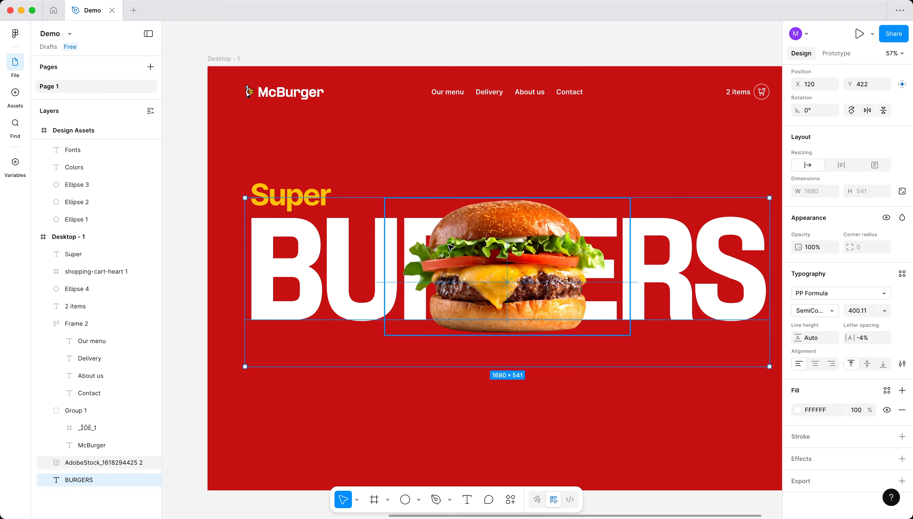
{"action": "left_click", "coordinate": [901, 437]}
{"action": "left_click", "coordinate": [797, 457]}
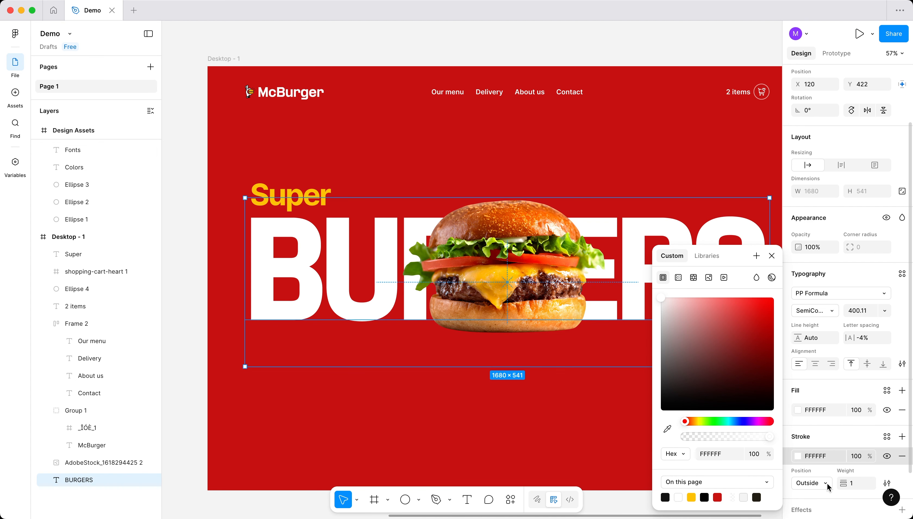
{"action": "left_click", "coordinate": [817, 484]}
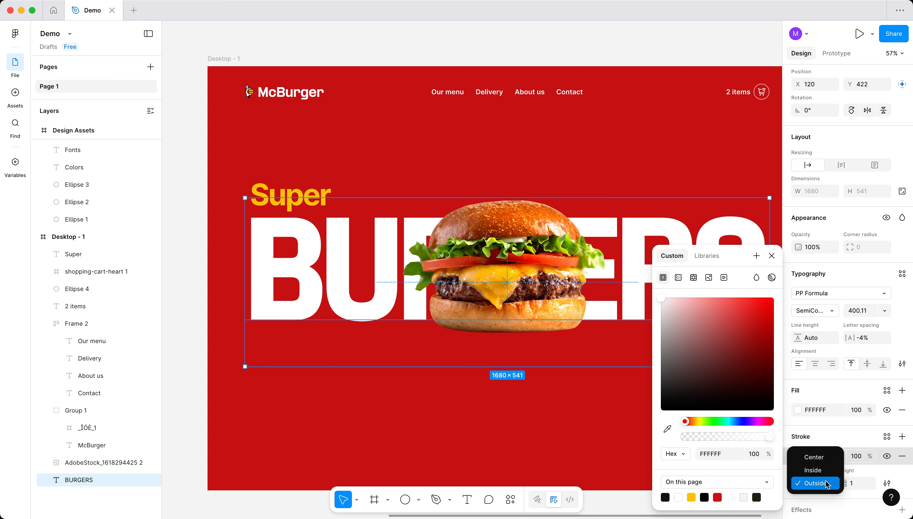
{"action": "left_click", "coordinate": [824, 474]}
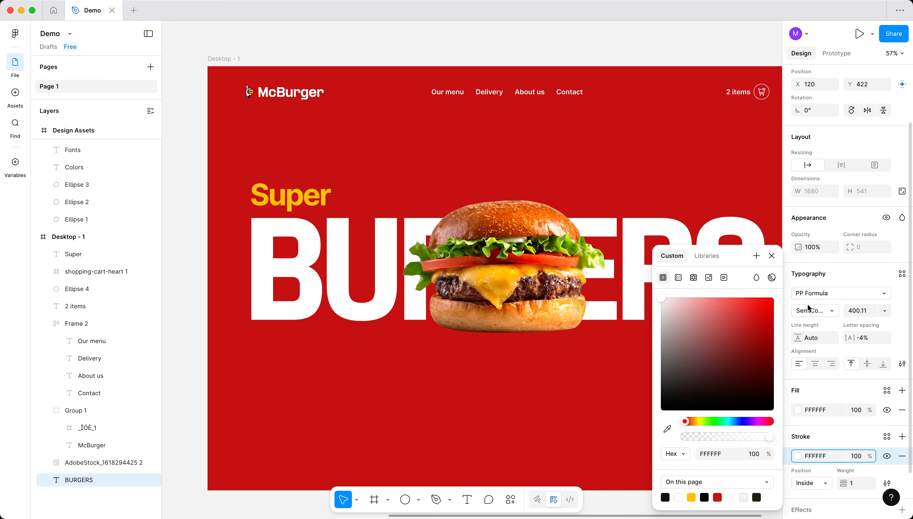
{"action": "left_click", "coordinate": [771, 256]}
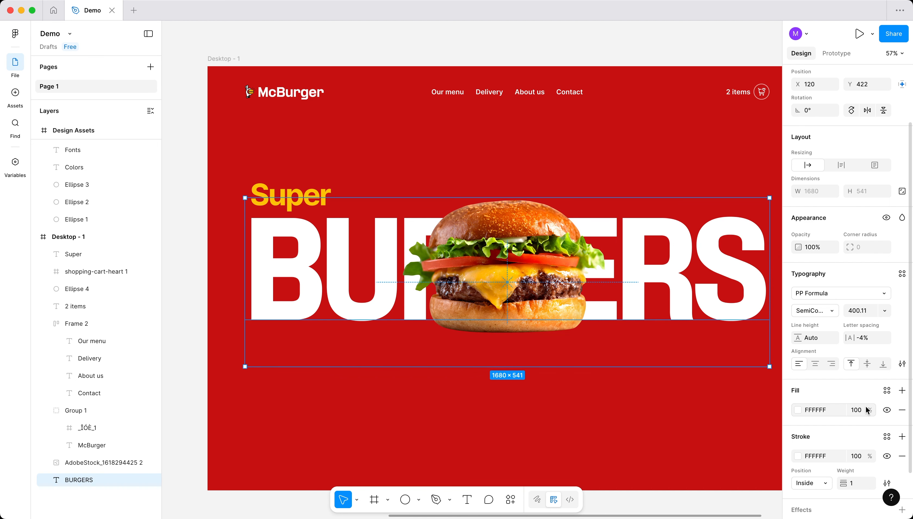
- Lower the BURGERS text's fill opacity to 73% and check the outlined letters up close
{"action": "left_click_drag", "start_coordinate": [871, 414], "coordinate": [834, 410]}
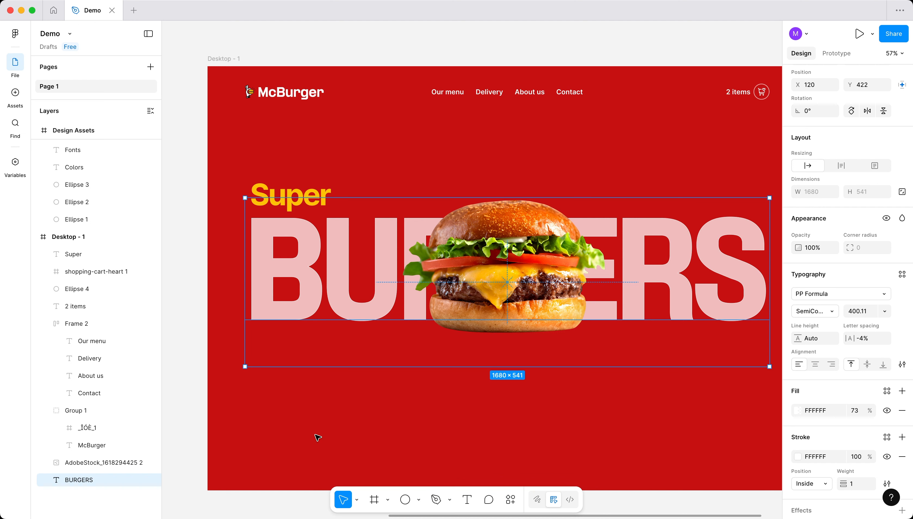
{"action": "left_click", "coordinate": [240, 284]}
{"action": "scroll", "coordinate": [254, 232], "scroll_direction": "up", "scroll_amount": 10}
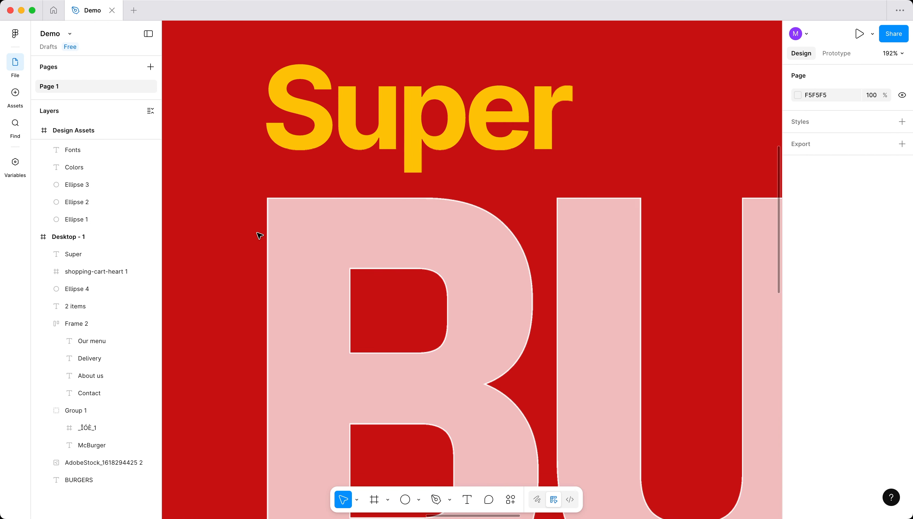
{"action": "scroll", "coordinate": [259, 235], "scroll_direction": "up", "scroll_amount": 3}
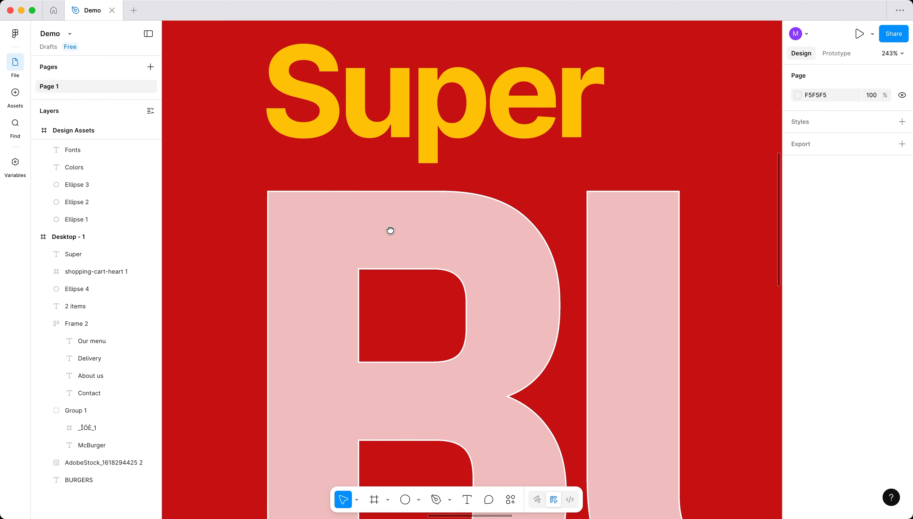
{"action": "scroll", "coordinate": [390, 230], "scroll_direction": "down", "scroll_amount": 3}
{"action": "scroll", "coordinate": [461, 240], "scroll_direction": "down", "scroll_amount": 4}
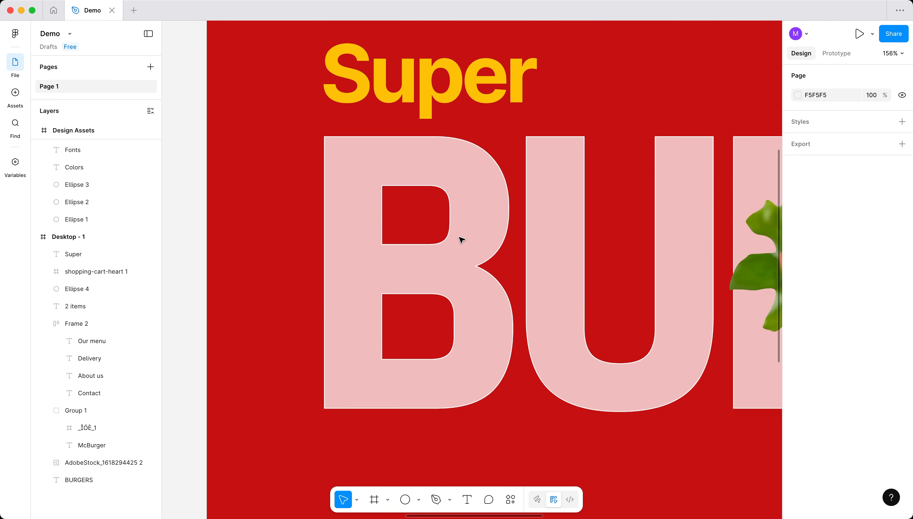
{"action": "scroll", "coordinate": [461, 240], "scroll_direction": "down", "scroll_amount": 2}
- Add a drop shadow effect to the BURGERS text with its Y offset set to 0
{"action": "left_click", "coordinate": [473, 232]}
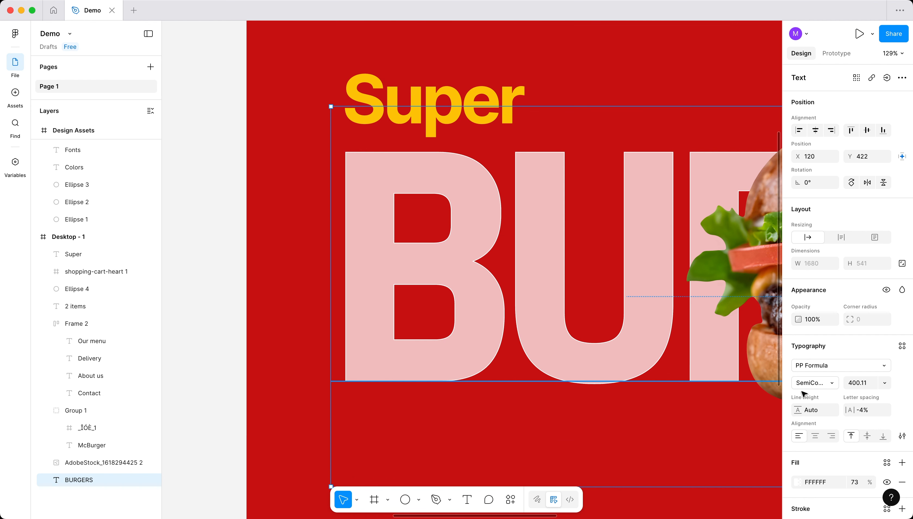
{"action": "scroll", "coordinate": [826, 453], "scroll_direction": "down", "scroll_amount": 5}
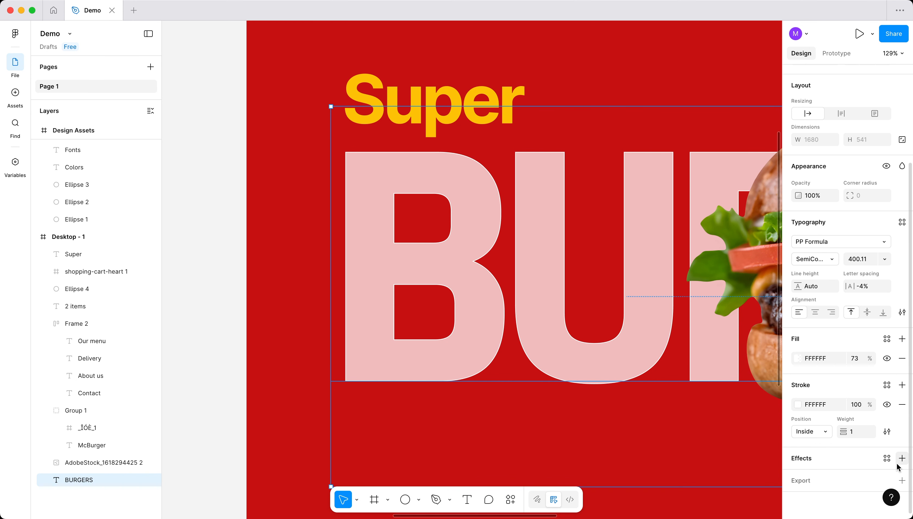
{"action": "left_click", "coordinate": [902, 460]}
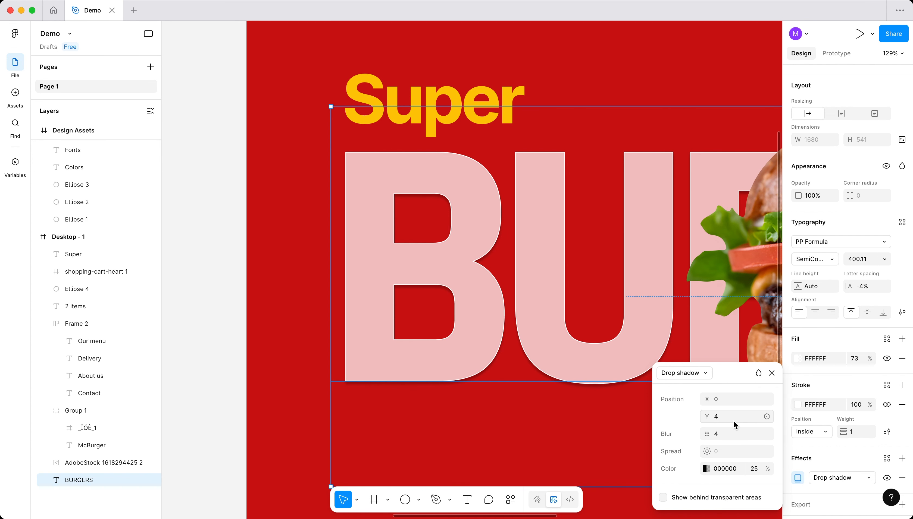
{"action": "key", "text": "BackSpace"}
{"action": "type", "text": "0"}
{"action": "key", "text": "Return"}
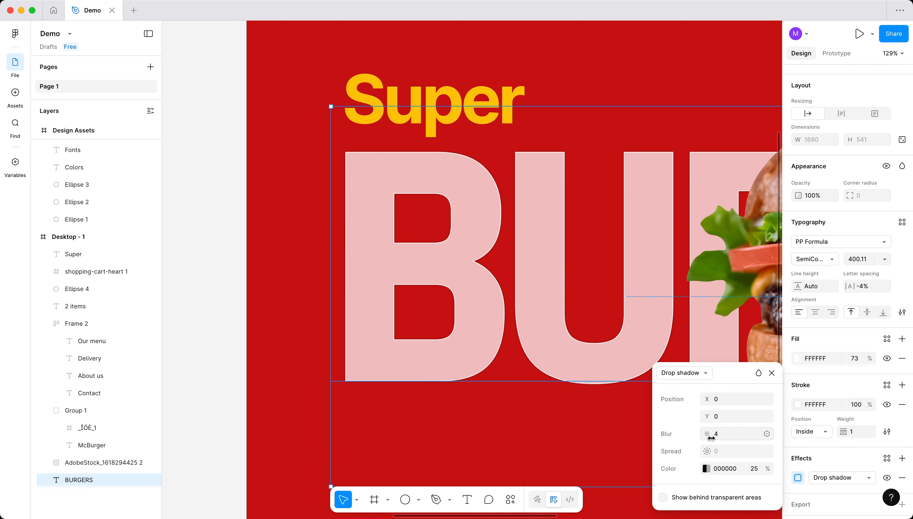
- Set the BURGERS text's drop shadow to a blur of 12.6 and a colour opacity of 12%
{"action": "left_click_drag", "start_coordinate": [769, 469], "coordinate": [796, 469]}
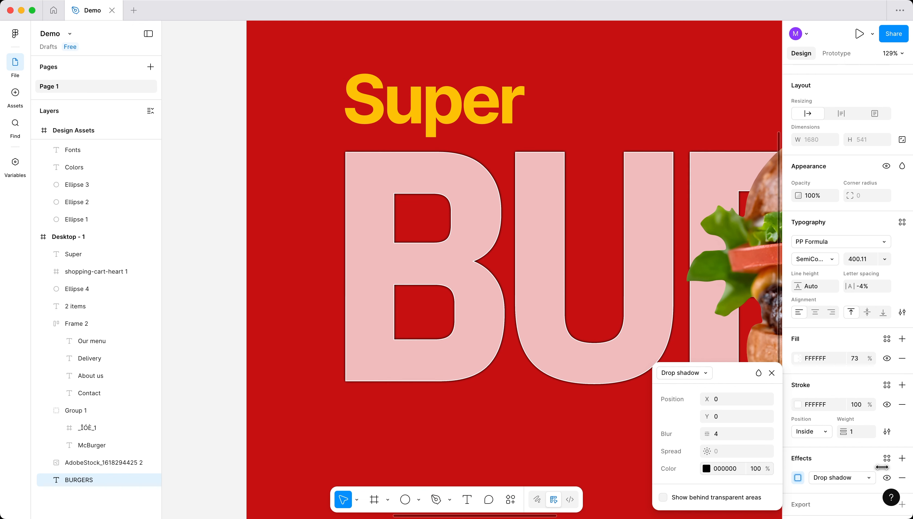
{"action": "left_click_drag", "start_coordinate": [716, 433], "coordinate": [794, 434]}
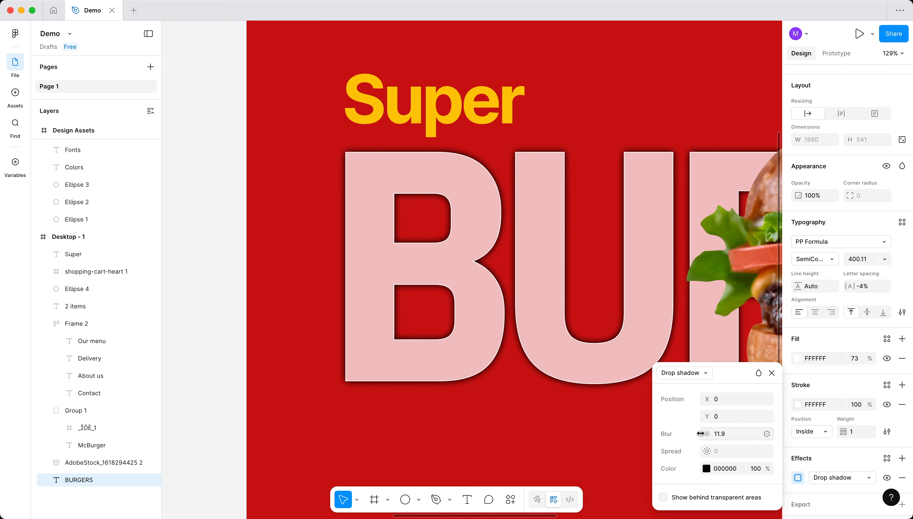
{"action": "left_click_drag", "start_coordinate": [711, 435], "coordinate": [716, 437]}
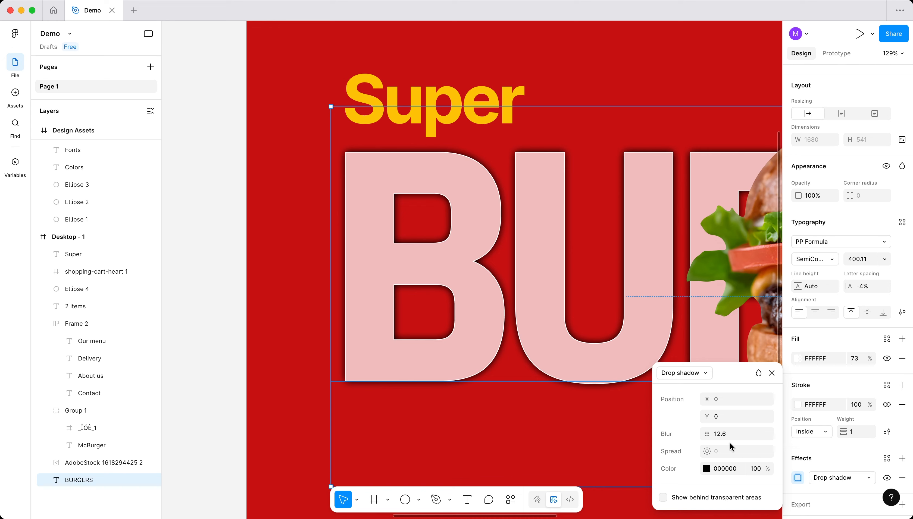
{"action": "left_click_drag", "start_coordinate": [764, 468], "coordinate": [646, 467]}
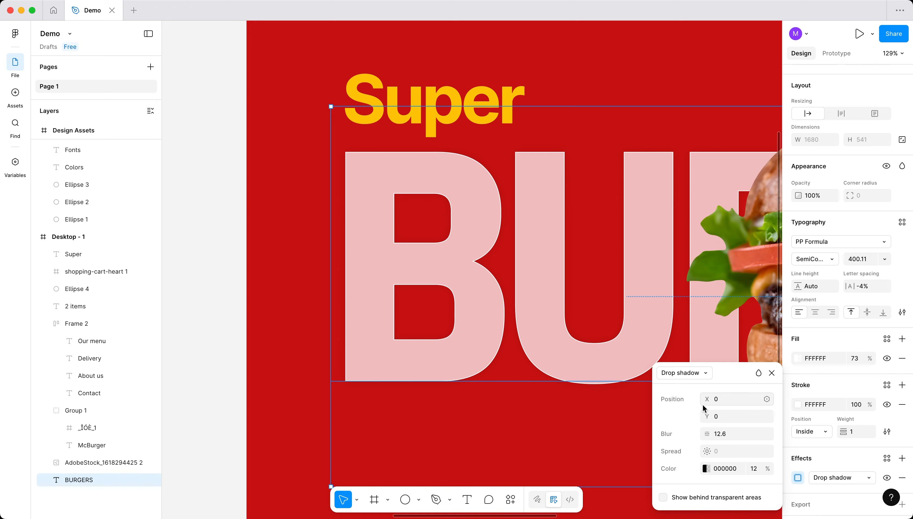
{"action": "left_click", "coordinate": [772, 374]}
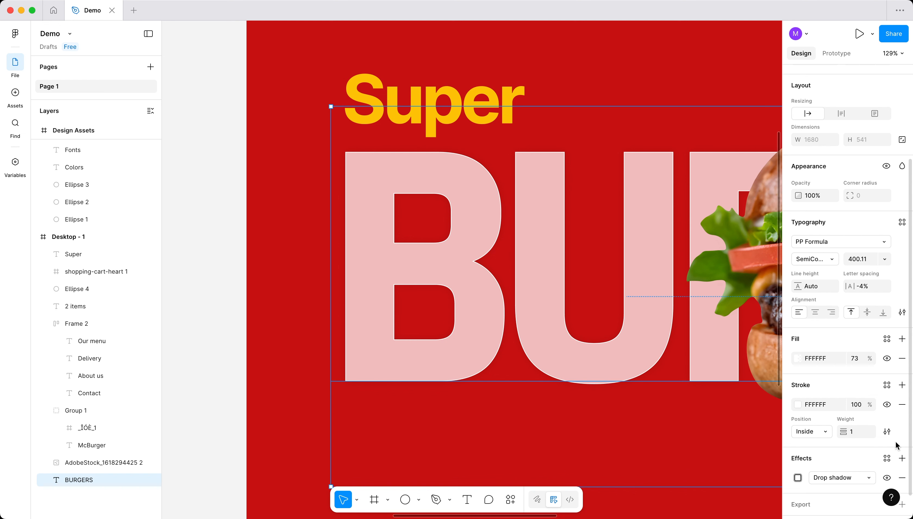
- Add a second effect to the BURGERS text as an inner shadow with its Y offset set to 0
{"action": "left_click", "coordinate": [902, 459]}
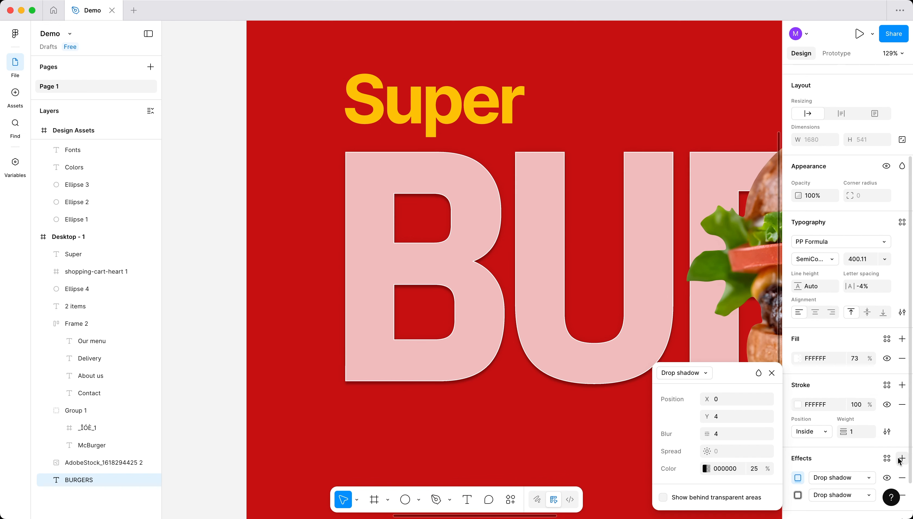
{"action": "left_click", "coordinate": [675, 374]}
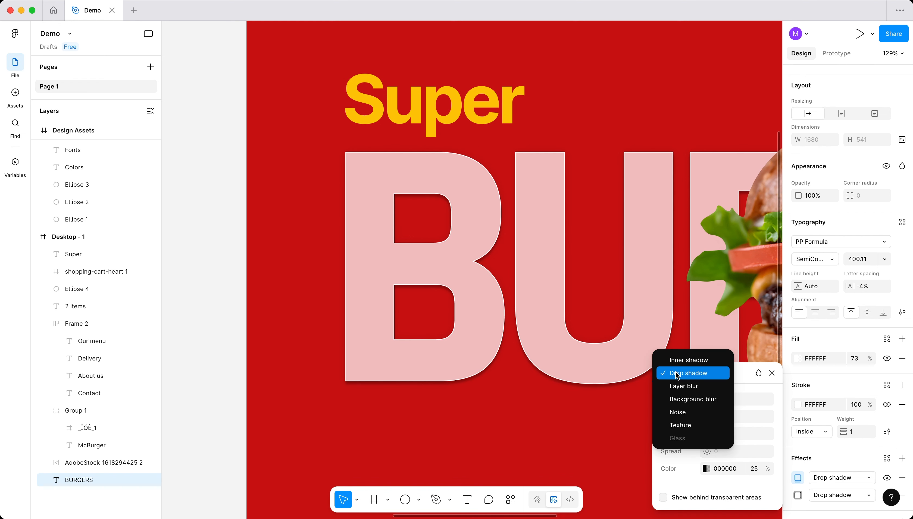
{"action": "left_click", "coordinate": [697, 361]}
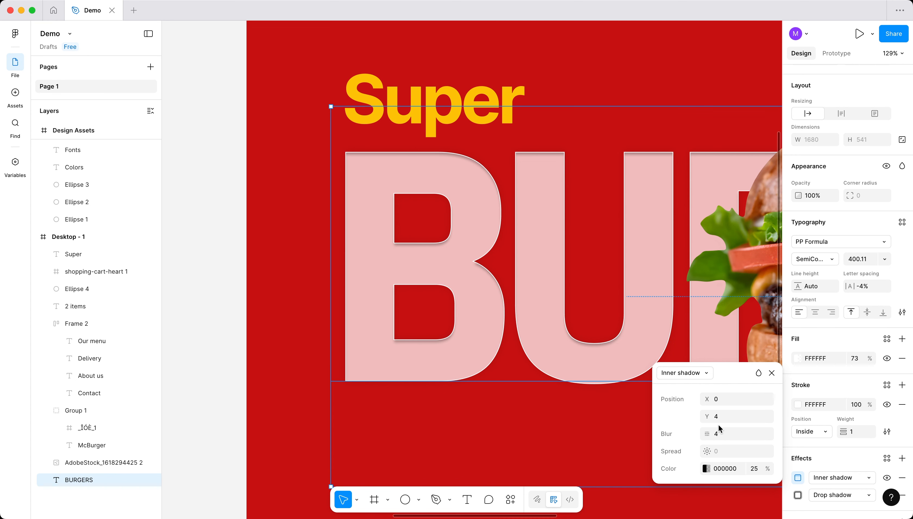
{"action": "left_click", "coordinate": [723, 418]}
{"action": "key", "text": "Return"}
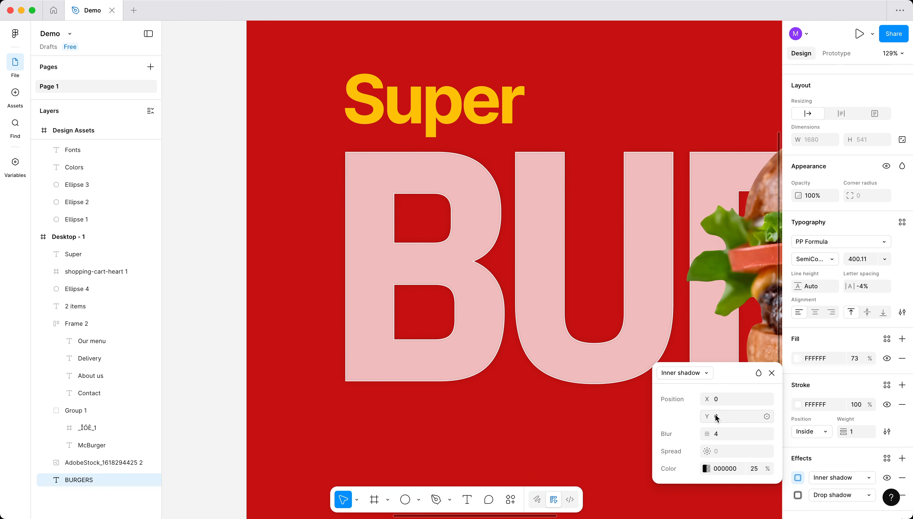
- Set the inner shadow's blur to 22.6 and its colour to white FFFFFF at 94% opacity, then deselect the text
{"action": "left_click_drag", "start_coordinate": [707, 434], "coordinate": [908, 428]}
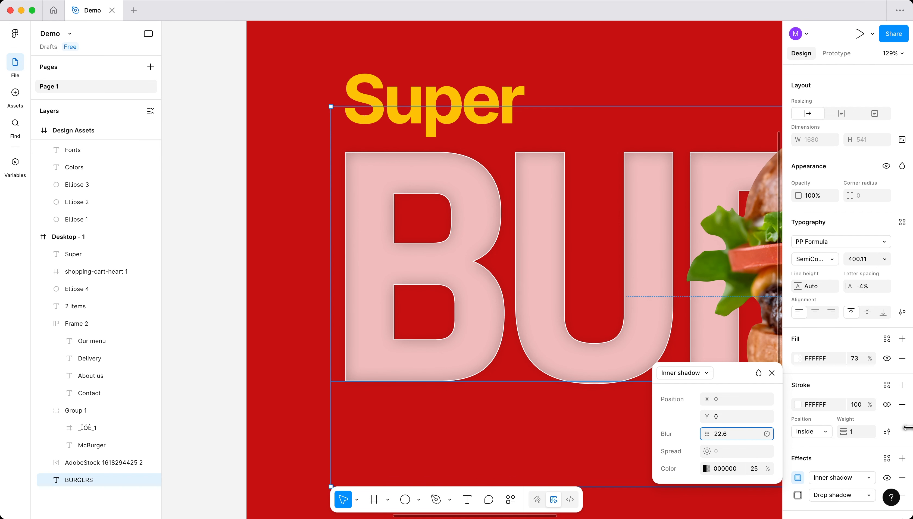
{"action": "left_click", "coordinate": [707, 469]}
{"action": "left_click", "coordinate": [617, 346]}
{"action": "left_click_drag", "start_coordinate": [583, 322], "coordinate": [514, 242]}
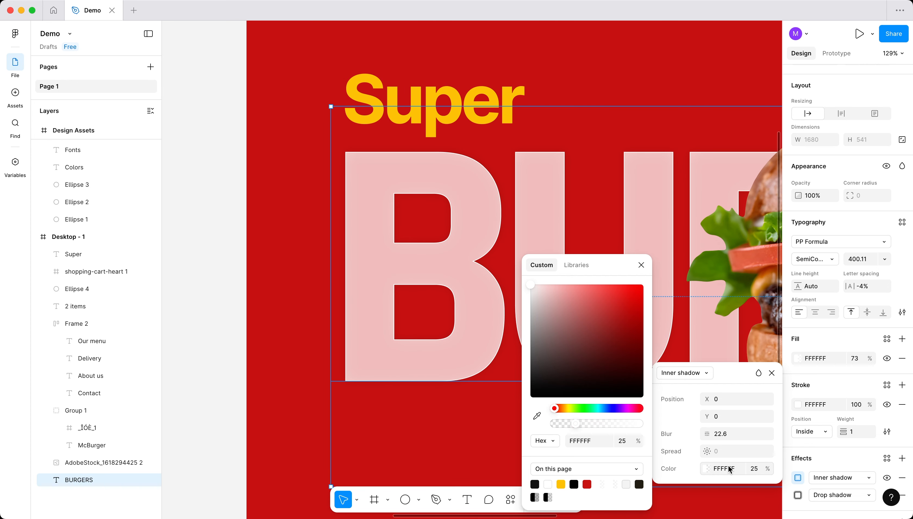
{"action": "left_click_drag", "start_coordinate": [590, 341], "coordinate": [489, 250]}
{"action": "left_click_drag", "start_coordinate": [762, 476], "coordinate": [860, 464]}
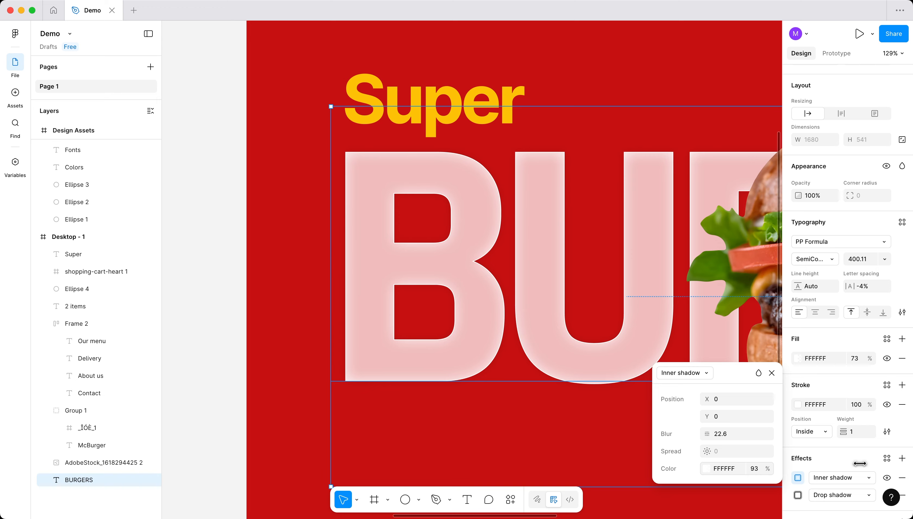
{"action": "left_click_drag", "start_coordinate": [860, 464], "coordinate": [861, 464]}
{"action": "scroll", "coordinate": [353, 338], "scroll_direction": "left", "scroll_amount": 1}
{"action": "scroll", "coordinate": [353, 338], "scroll_direction": "up", "scroll_amount": 1}
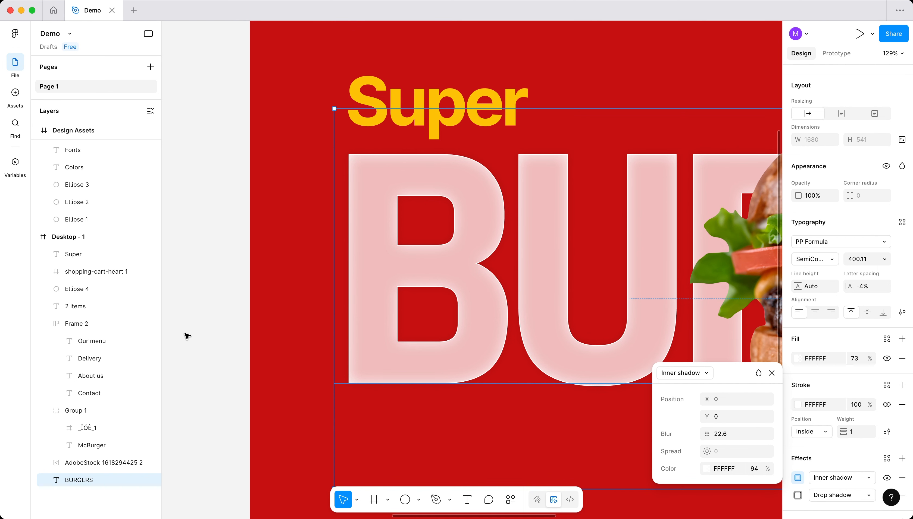
{"action": "left_click", "coordinate": [225, 318]}
{"action": "scroll", "coordinate": [341, 343], "scroll_direction": "down", "scroll_amount": 10}
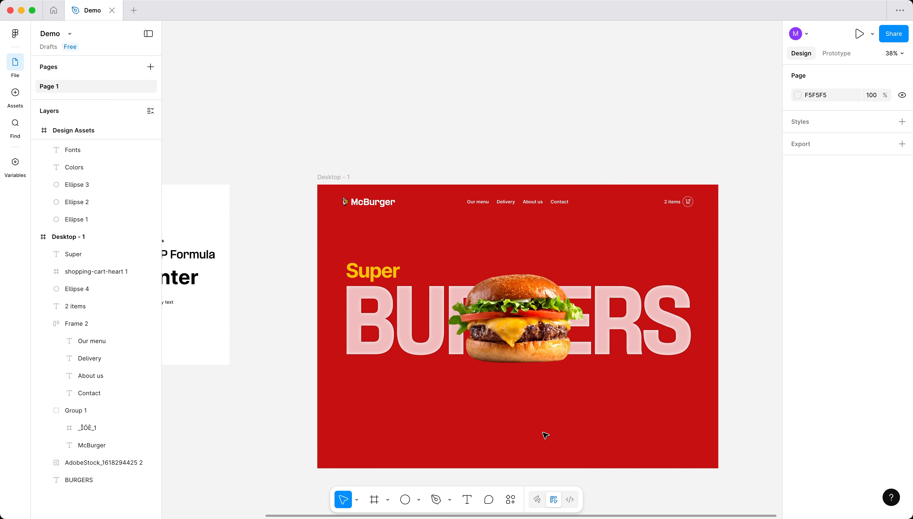
- Set the opacity of the BURGERS text's white fill to 84%
{"action": "scroll", "coordinate": [557, 430], "scroll_direction": "up", "scroll_amount": 2}
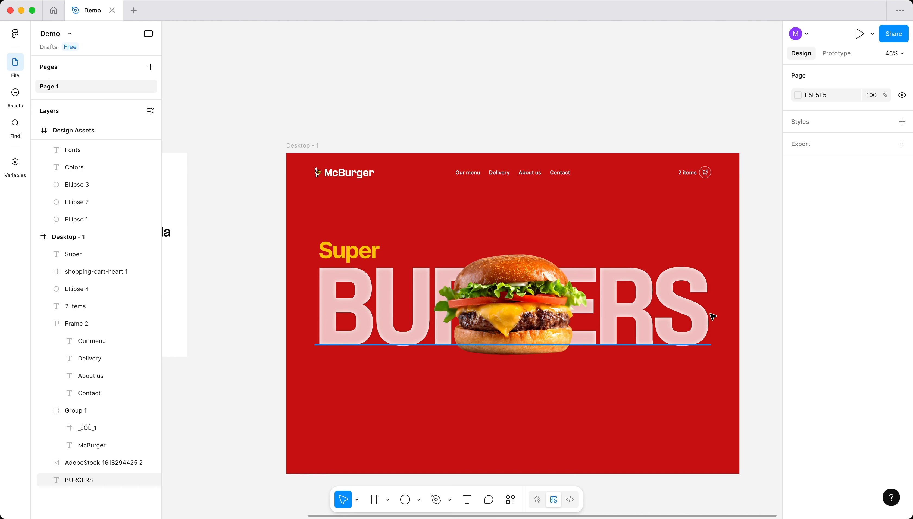
{"action": "left_click", "coordinate": [704, 322]}
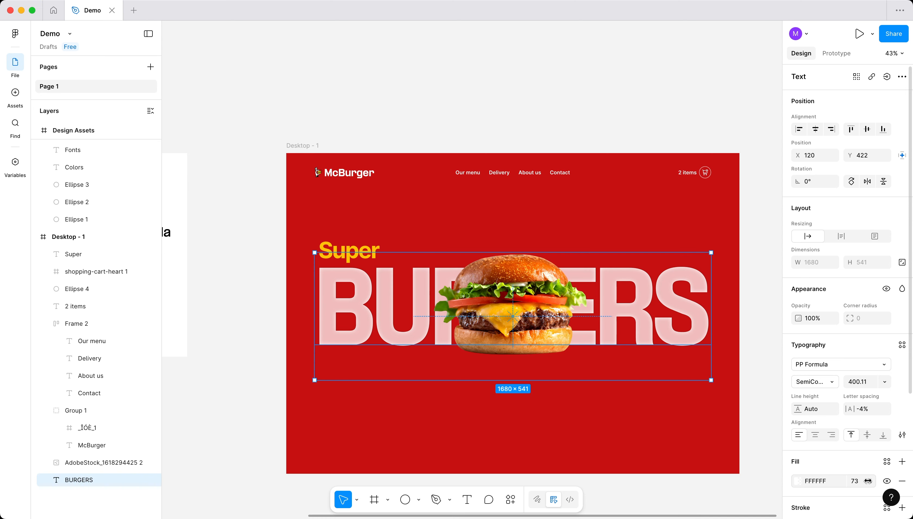
{"action": "left_click_drag", "start_coordinate": [868, 482], "coordinate": [884, 481]}
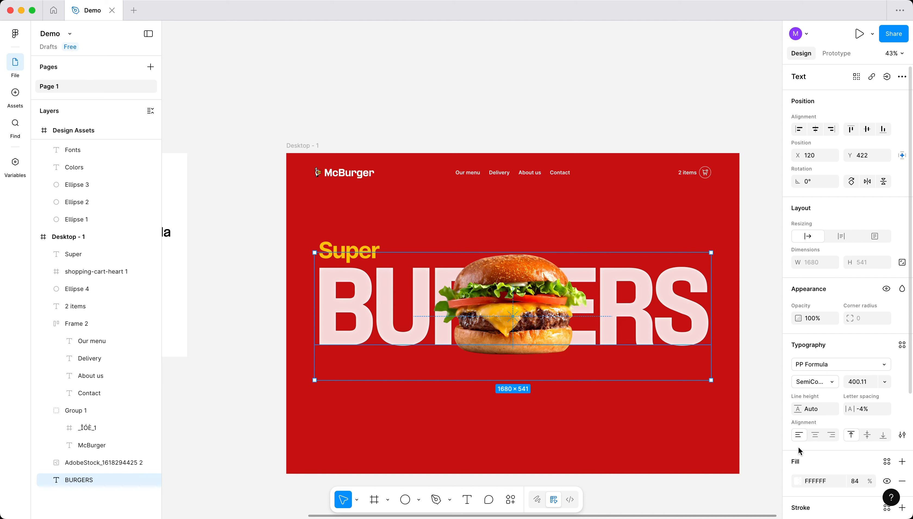
{"action": "left_click", "coordinate": [262, 287]}
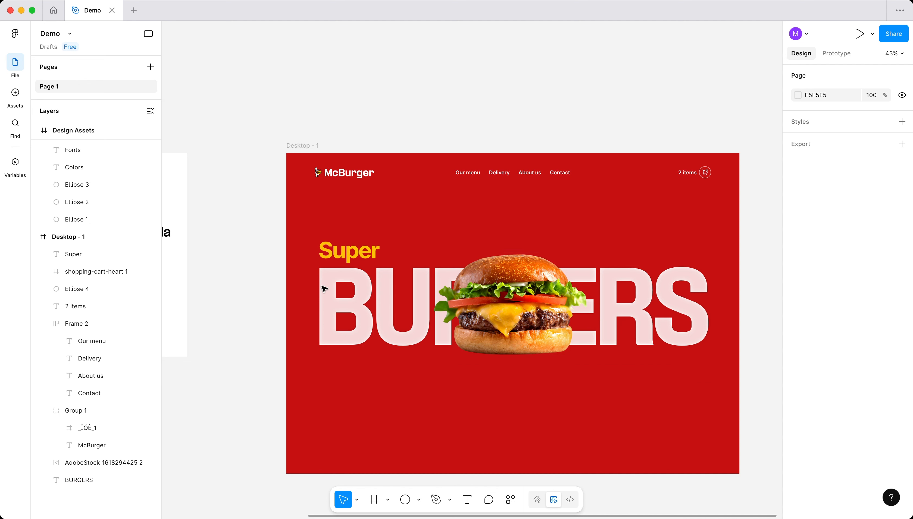
- Set the font weight of the Our menu link in the header navigation to Bold
{"action": "scroll", "coordinate": [647, 301], "scroll_direction": "up", "scroll_amount": 3}
{"action": "scroll", "coordinate": [652, 328], "scroll_direction": "up", "scroll_amount": 2}
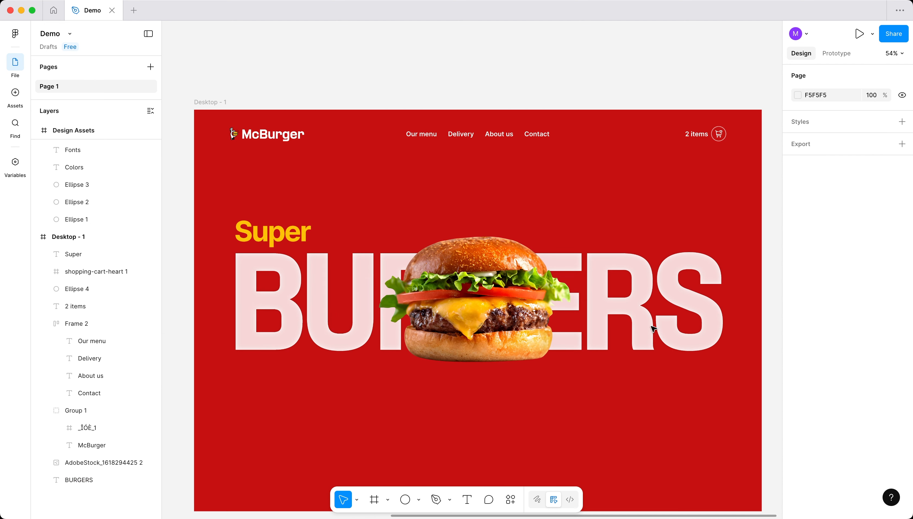
{"action": "scroll", "coordinate": [422, 137], "scroll_direction": "up", "scroll_amount": 5}
{"action": "double_click", "coordinate": [426, 138]}
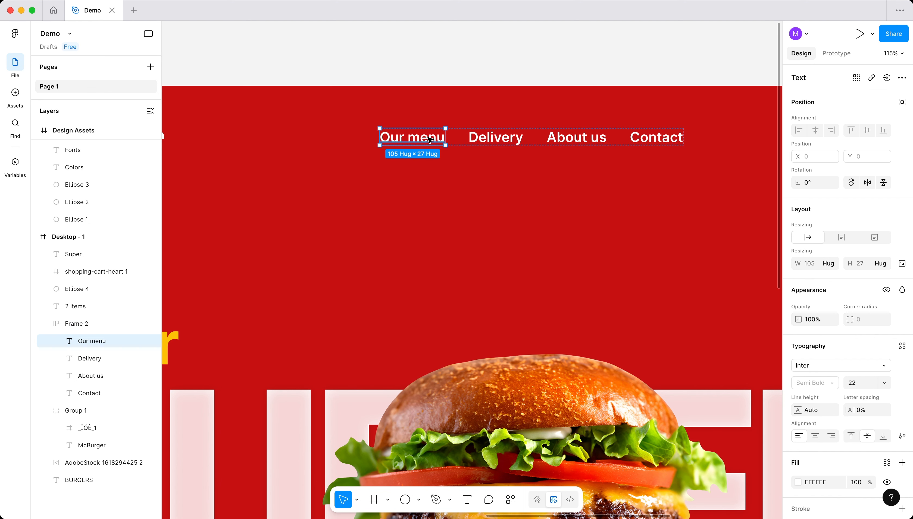
{"action": "double_click", "coordinate": [427, 138]}
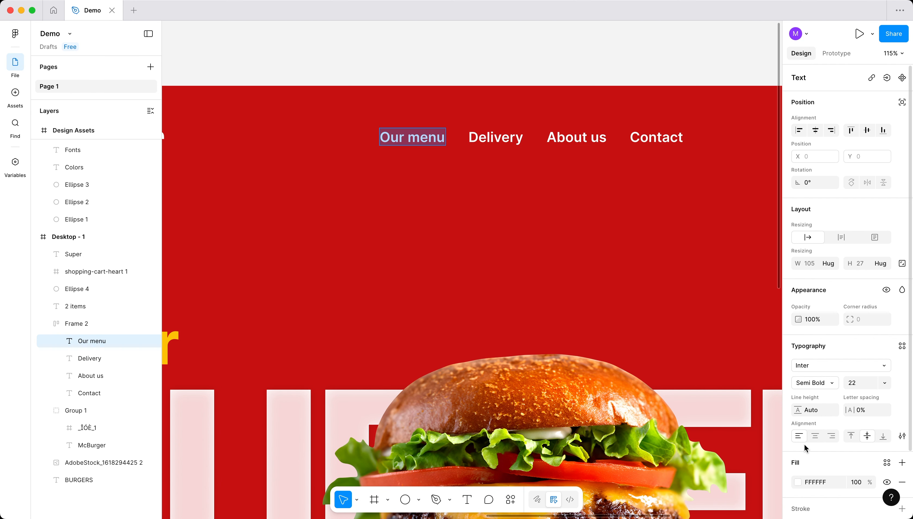
{"action": "left_click", "coordinate": [827, 383]}
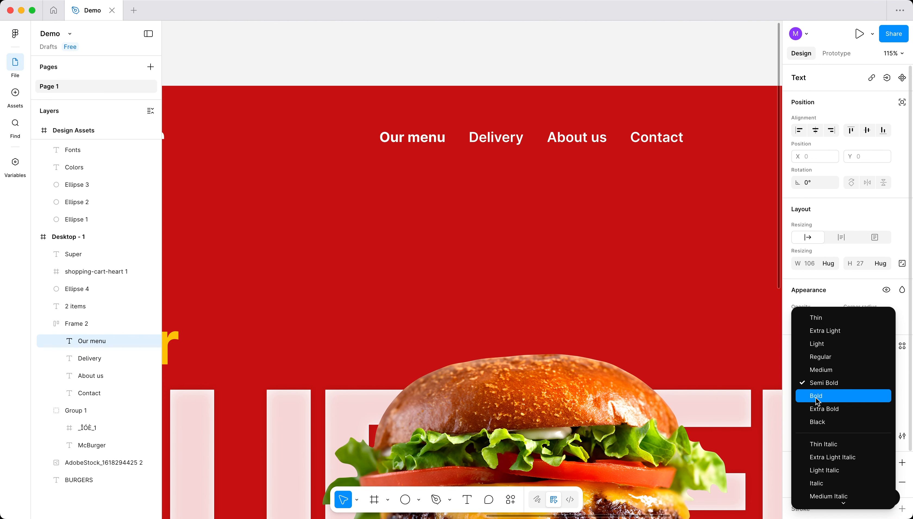
{"action": "left_click", "coordinate": [817, 397]}
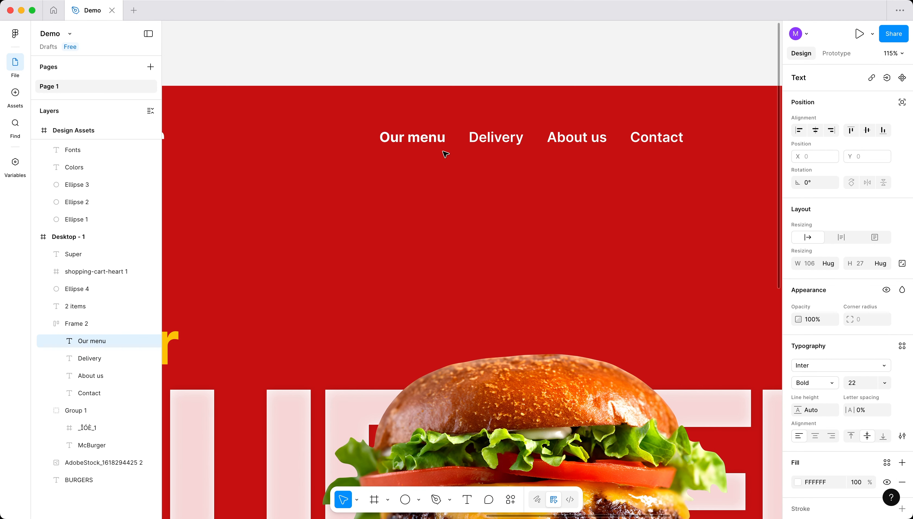
- Recolour the Our menu link yellow to match the Super heading, then deselect it
{"action": "double_click", "coordinate": [436, 139]}
{"action": "triple_click", "coordinate": [433, 138]}
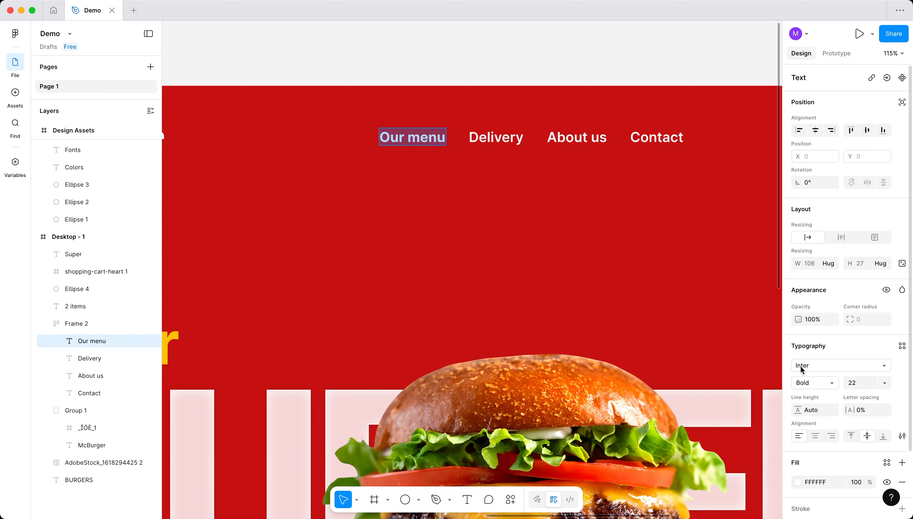
{"action": "left_click", "coordinate": [797, 482]}
{"action": "left_click", "coordinate": [557, 210]}
{"action": "scroll", "coordinate": [552, 135], "scroll_direction": "down", "scroll_amount": 10}
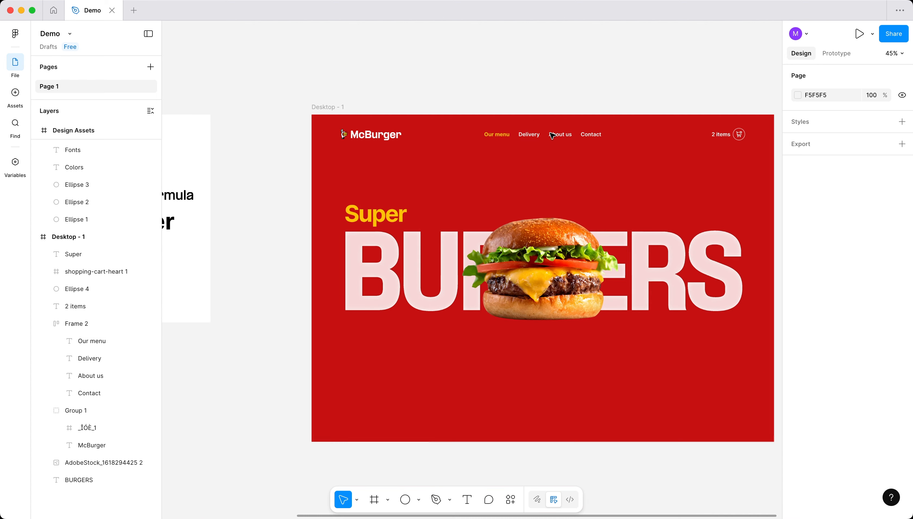
{"action": "left_click", "coordinate": [562, 136]}
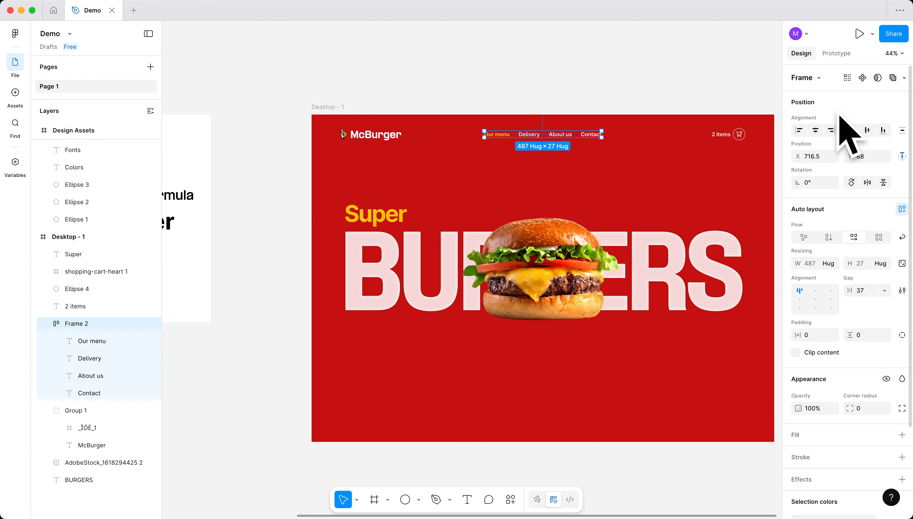
{"action": "left_click", "coordinate": [564, 81]}
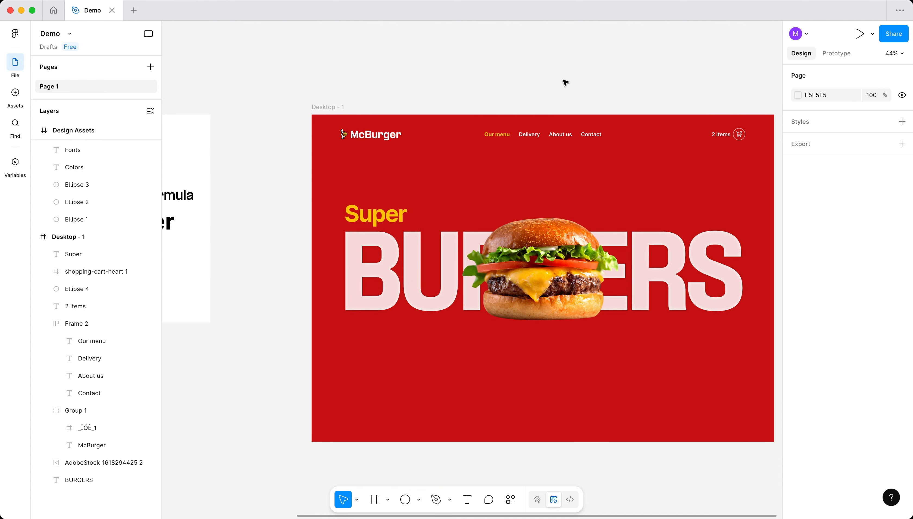
{"action": "left_click_drag", "start_coordinate": [652, 379], "coordinate": [633, 388]}
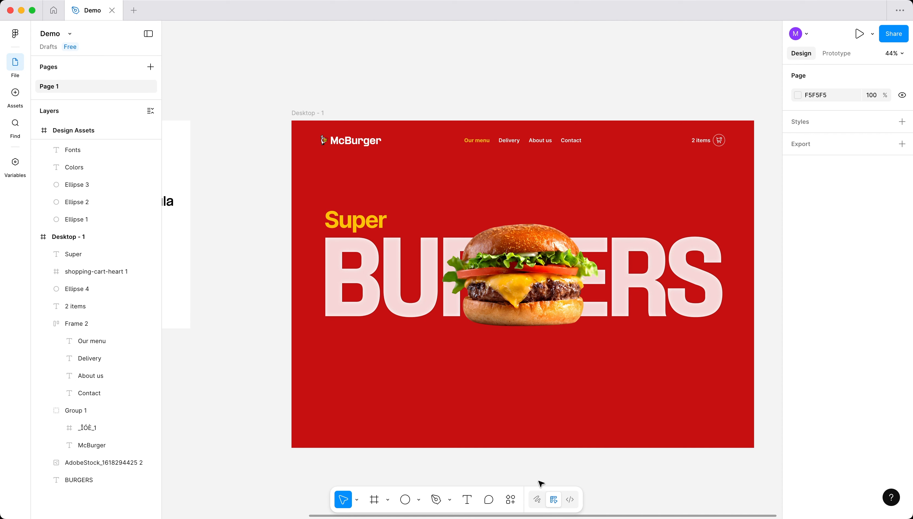
{"action": "left_click", "coordinate": [531, 518]}
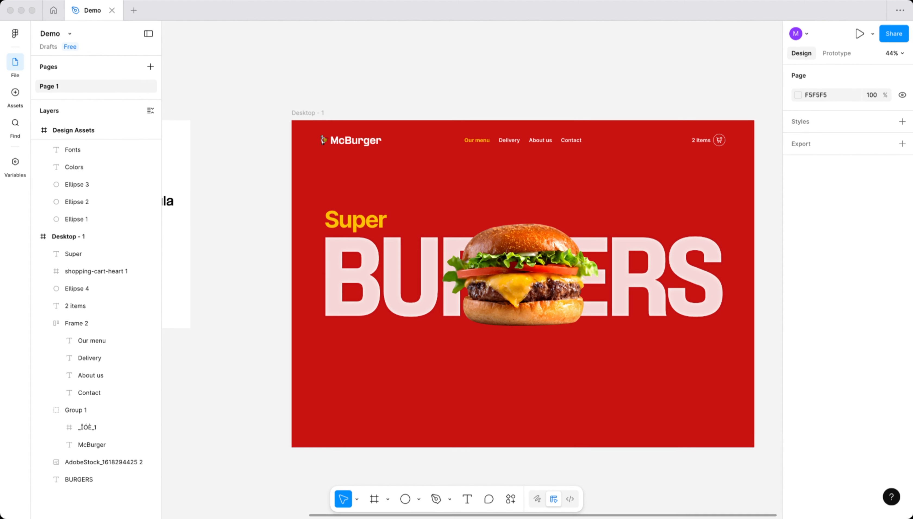
{"action": "left_click", "coordinate": [252, 273]}
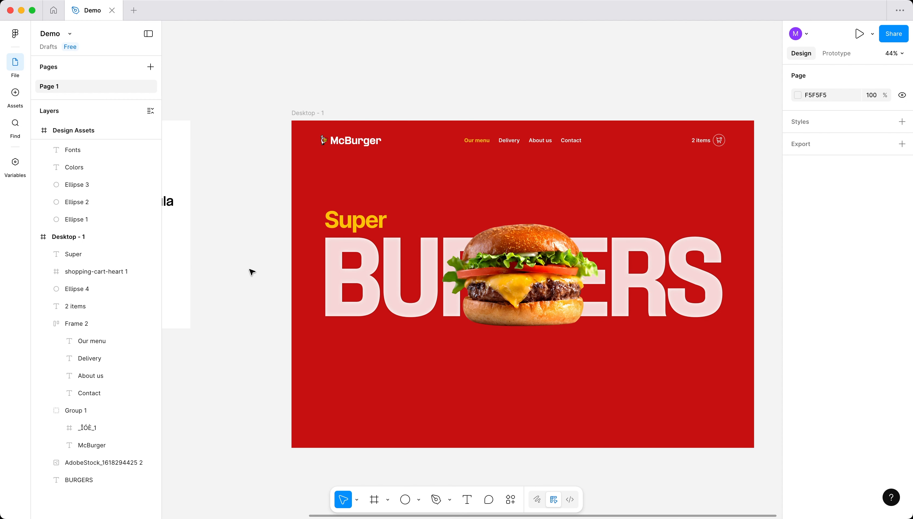
- Copy the Body text sample from Design Assets into Desktop - 1 below BURGERS, aligned at X 136, and resize its box to 824 × 132
{"action": "scroll", "coordinate": [283, 265], "scroll_direction": "left", "scroll_amount": 5}
{"action": "scroll", "coordinate": [282, 264], "scroll_direction": "right", "scroll_amount": 1}
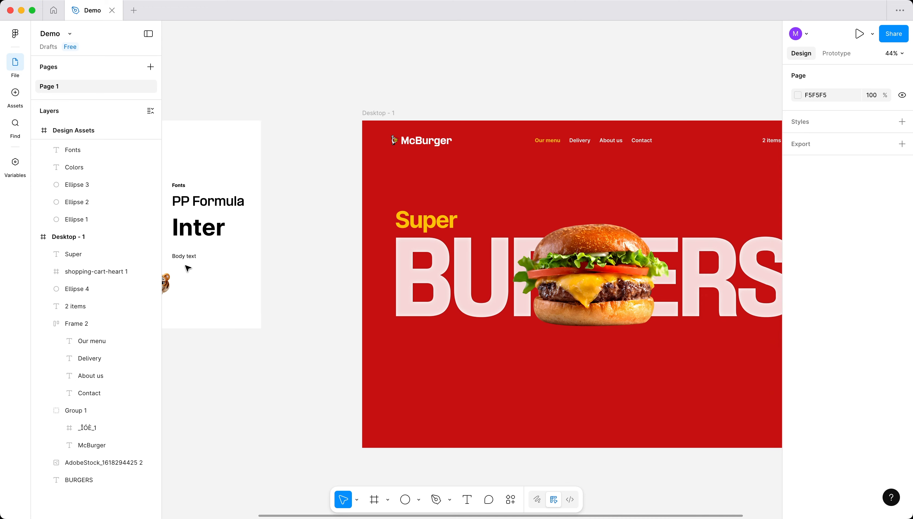
{"action": "left_click_drag", "start_coordinate": [183, 258], "coordinate": [423, 341]}
{"action": "scroll", "coordinate": [422, 340], "scroll_direction": "up", "scroll_amount": 5}
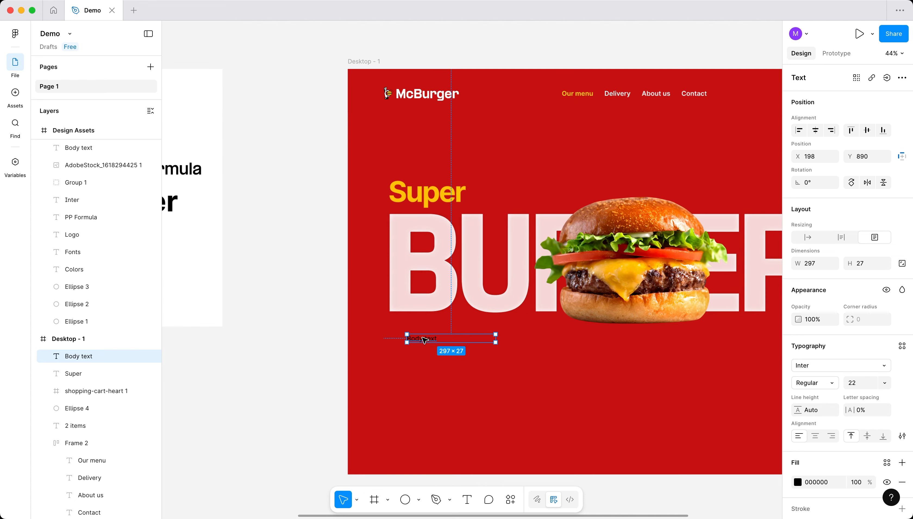
{"action": "scroll", "coordinate": [404, 347], "scroll_direction": "down", "scroll_amount": 1}
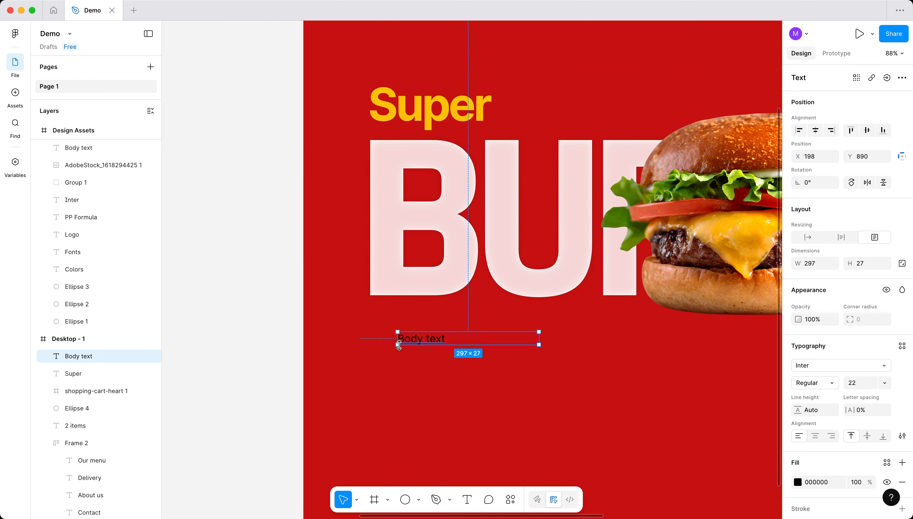
{"action": "left_click_drag", "start_coordinate": [394, 347], "coordinate": [369, 350]}
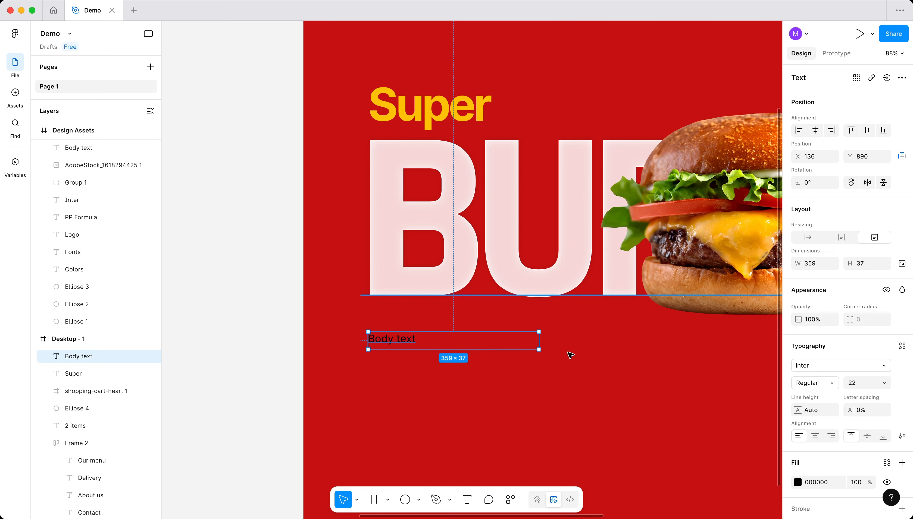
{"action": "left_click_drag", "start_coordinate": [537, 351], "coordinate": [760, 395]}
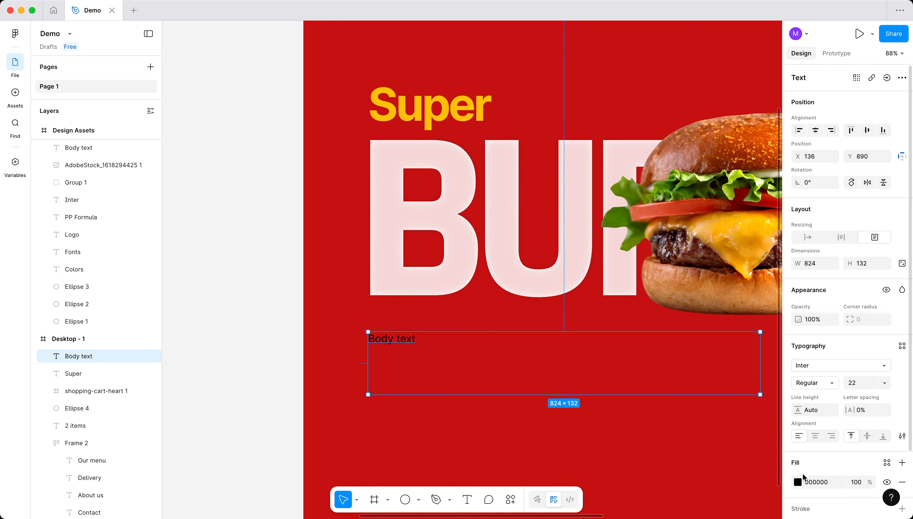
- Fill the body text with white FFFFFF and replace its content with the copied paragraph beginning "Hamburgers are irresistibly tasty, with juicy beef"
{"action": "left_click", "coordinate": [797, 484]}
{"action": "left_click_drag", "start_coordinate": [726, 347], "coordinate": [601, 232]}
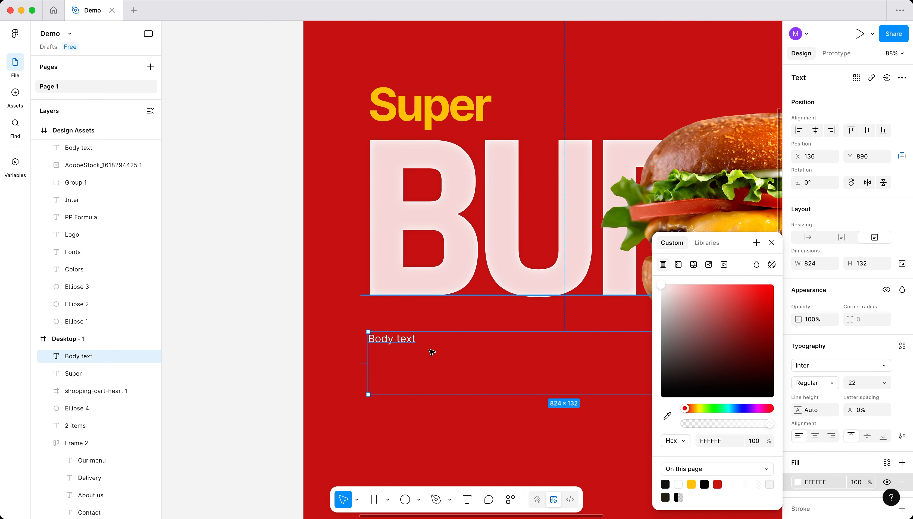
{"action": "double_click", "coordinate": [413, 344]}
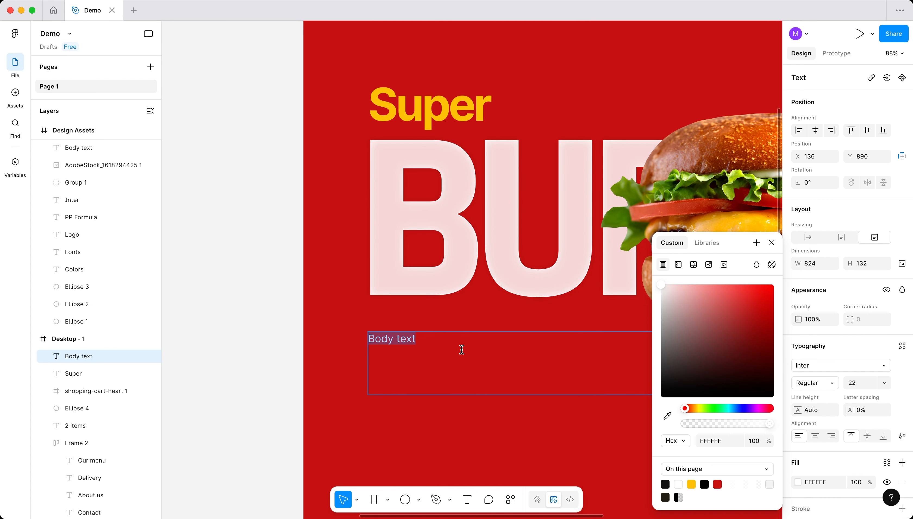
{"action": "key", "text": "super+v"}
{"action": "key", "text": "Escape"}
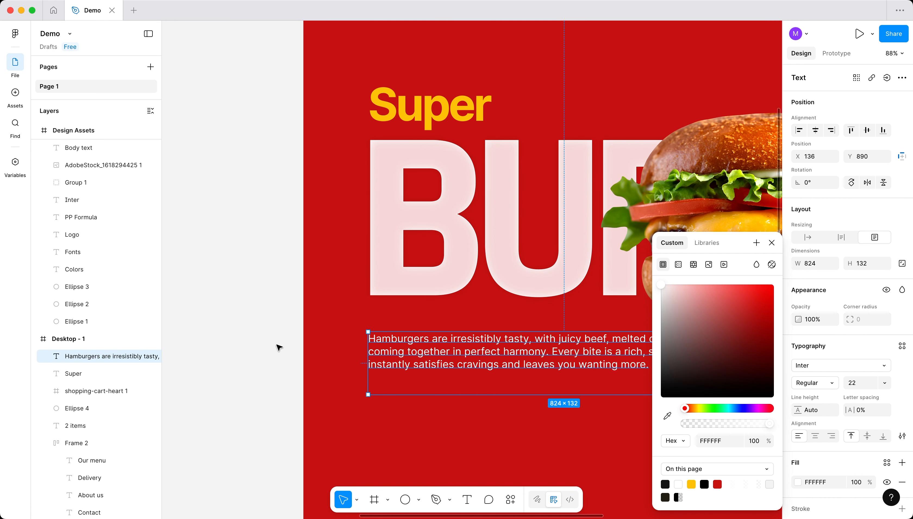
{"action": "left_click", "coordinate": [772, 243]}
- Resize the hamburger paragraph's text box to 929 × 94
{"action": "scroll", "coordinate": [604, 292], "scroll_direction": "down", "scroll_amount": 10}
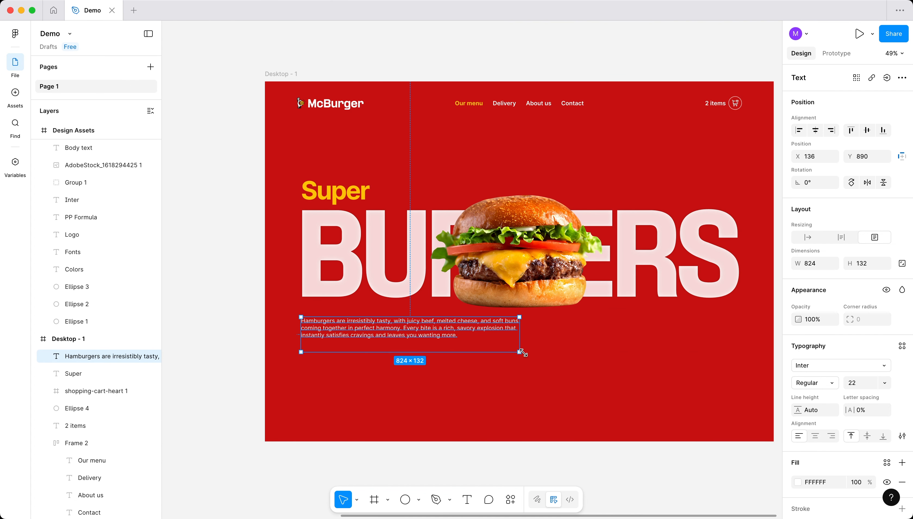
{"action": "left_click_drag", "start_coordinate": [522, 352], "coordinate": [547, 342]}
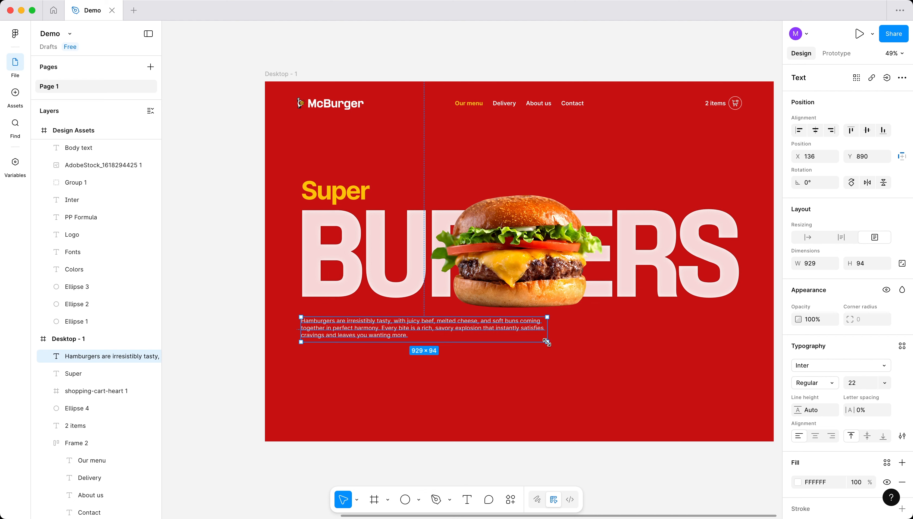
{"action": "left_click", "coordinate": [244, 350]}
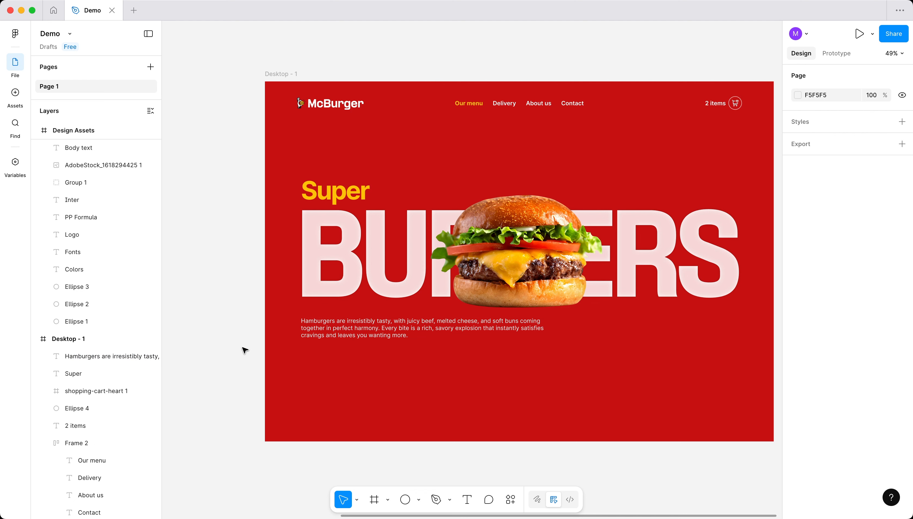
- Set the hamburger paragraph's font weight to Light and its line height to 33
{"action": "left_click", "coordinate": [401, 333]}
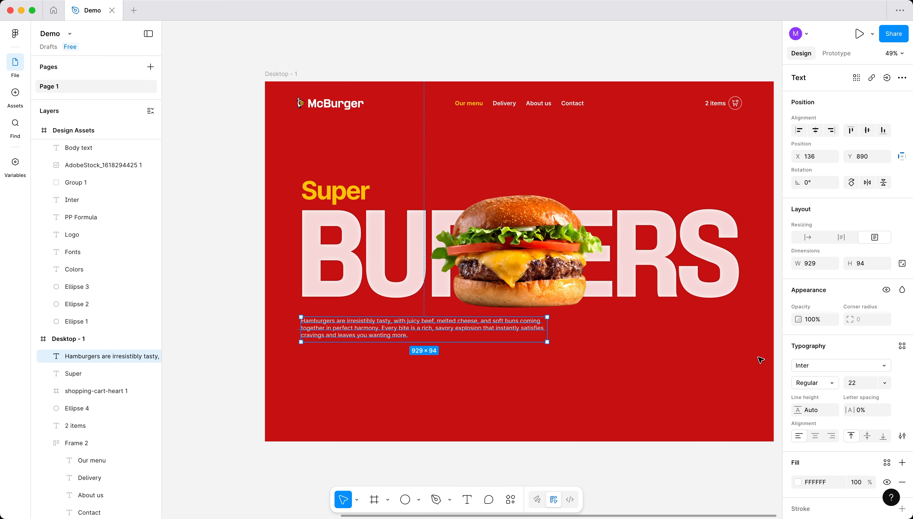
{"action": "left_click", "coordinate": [832, 384]}
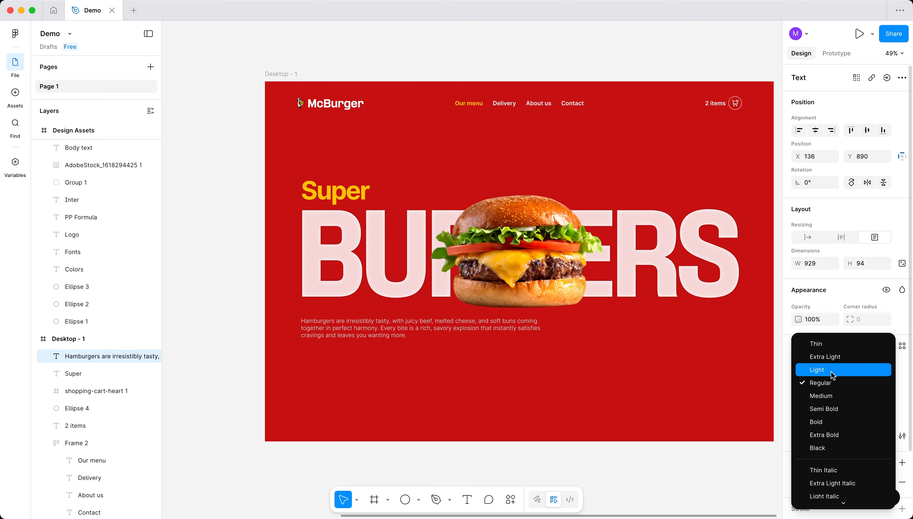
{"action": "left_click", "coordinate": [830, 373]}
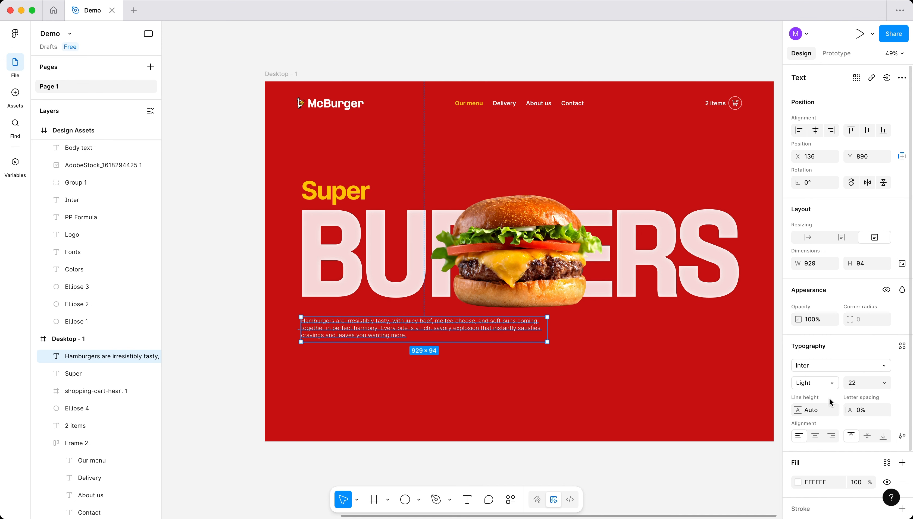
{"action": "left_click", "coordinate": [799, 410]}
{"action": "left_click_drag", "start_coordinate": [800, 410], "coordinate": [816, 410]}
{"action": "key", "text": "super+z"}
{"action": "type", "text": "33"}
{"action": "key", "text": "Return"}
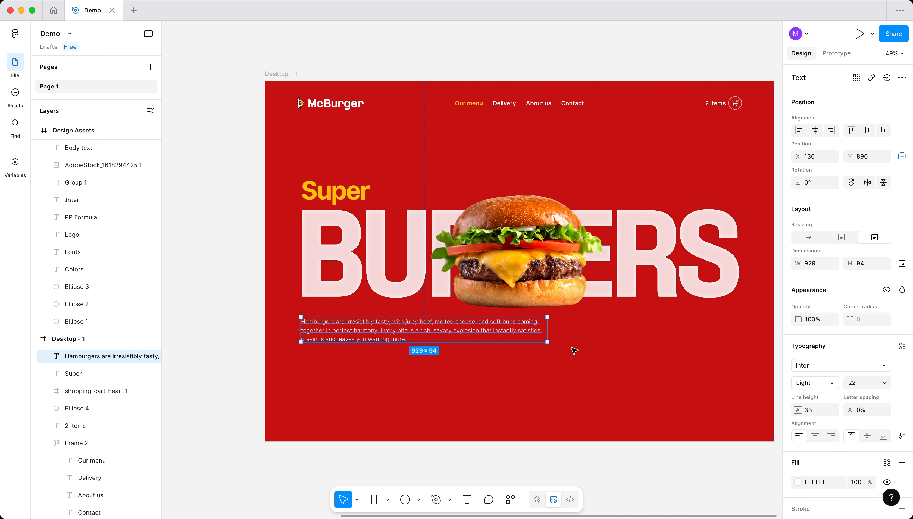
{"action": "left_click", "coordinate": [594, 378]}
- Narrow the hamburger paragraph's text box to a width of 840 and deselect it
{"action": "scroll", "coordinate": [595, 374], "scroll_direction": "right", "scroll_amount": 3}
{"action": "scroll", "coordinate": [596, 375], "scroll_direction": "down", "scroll_amount": 1}
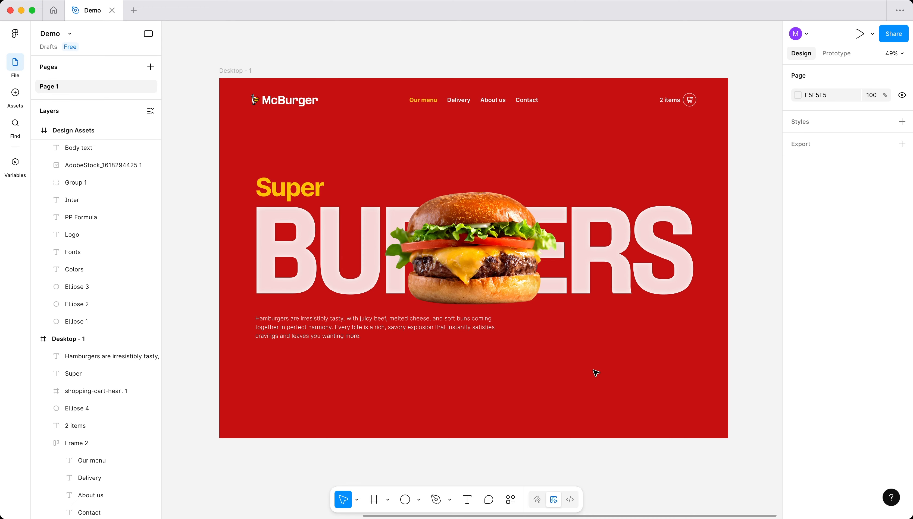
{"action": "scroll", "coordinate": [596, 373], "scroll_direction": "up", "scroll_amount": 3}
{"action": "left_click", "coordinate": [371, 301]}
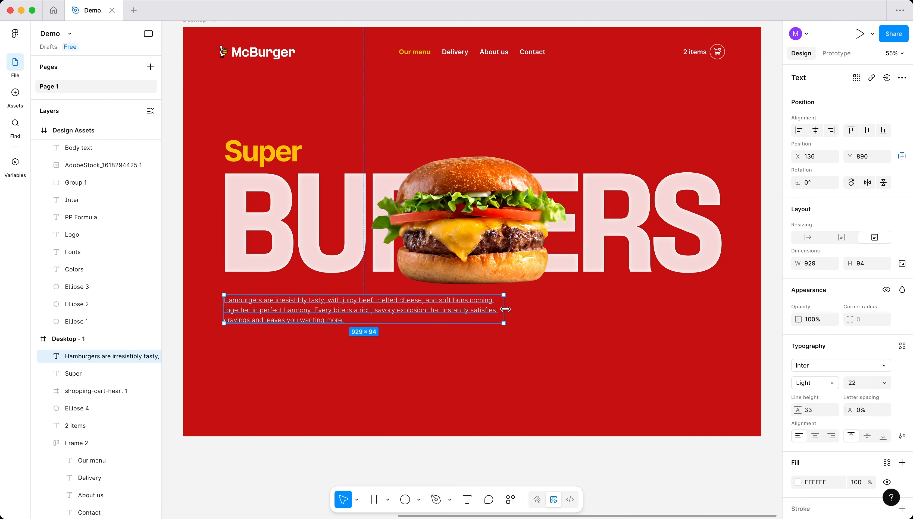
{"action": "left_click_drag", "start_coordinate": [505, 309], "coordinate": [475, 310]}
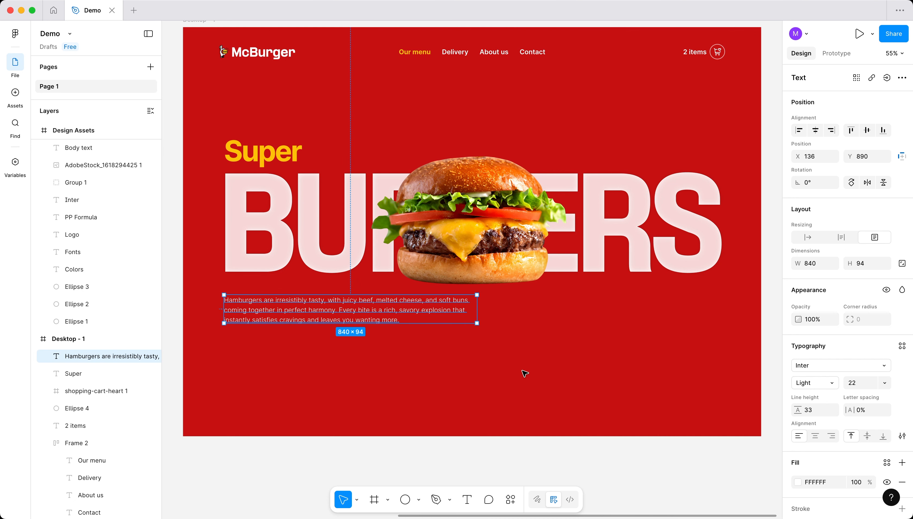
{"action": "left_click", "coordinate": [532, 456]}
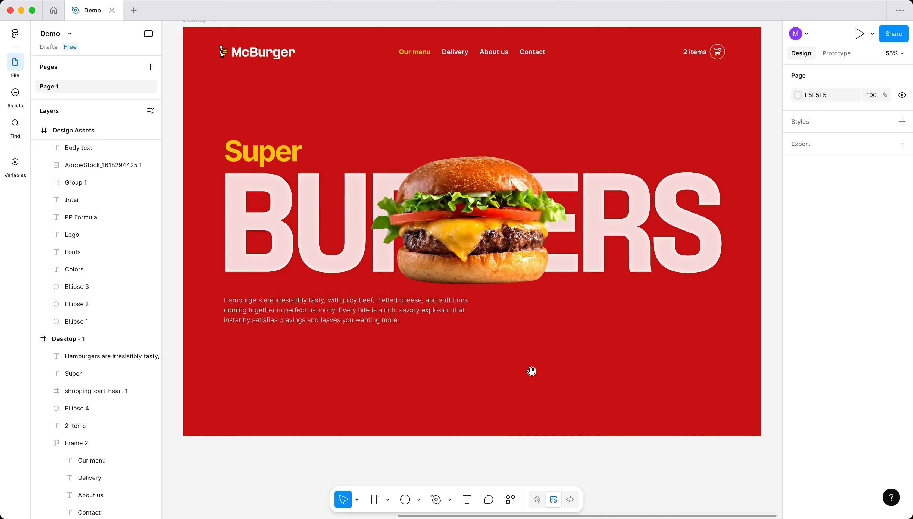
- Minimize the interface side panels to give the canvas more room
{"action": "left_click_drag", "start_coordinate": [531, 373], "coordinate": [532, 405]}
{"action": "key", "text": "shift+backslash"}
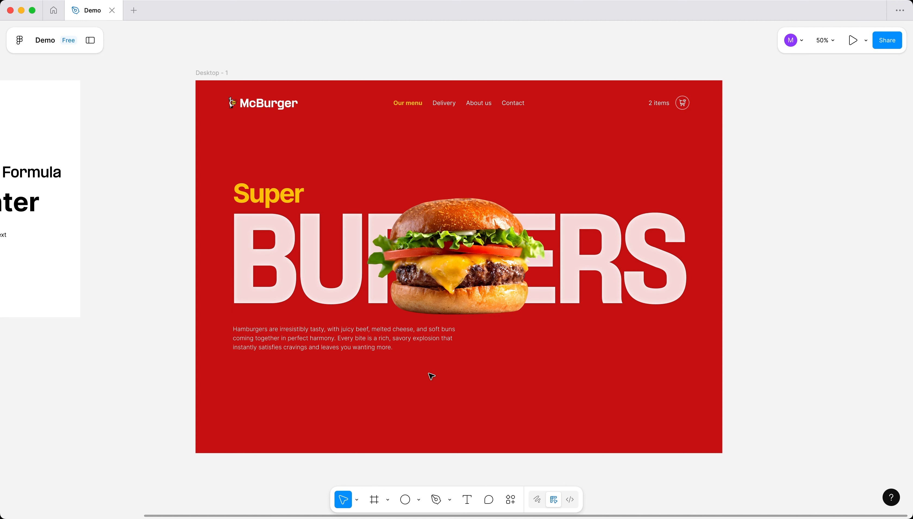
{"action": "mouse_move", "coordinate": [410, 366]}
{"action": "left_mouse_down"}
{"action": "mouse_move", "coordinate": [418, 366]}
{"action": "mouse_move", "coordinate": [411, 363]}
{"action": "left_mouse_up"}
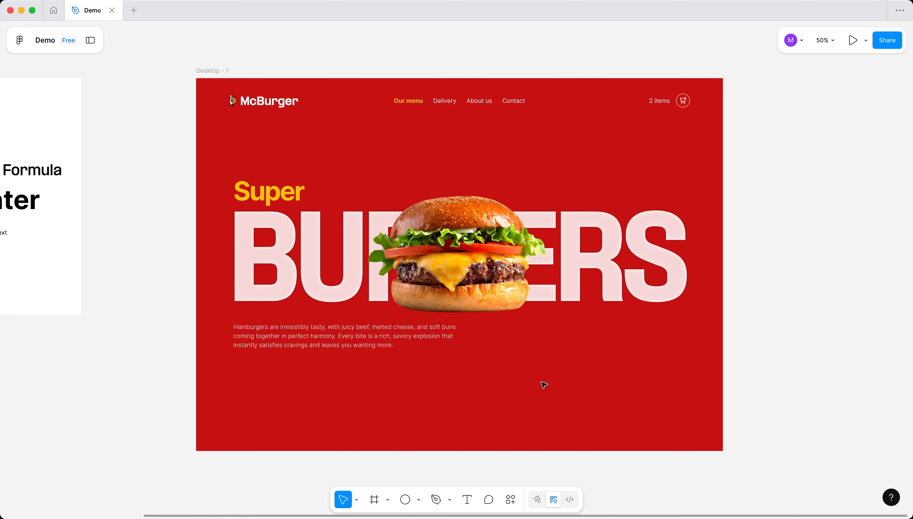
{"action": "left_click_drag", "start_coordinate": [464, 373], "coordinate": [621, 365]}
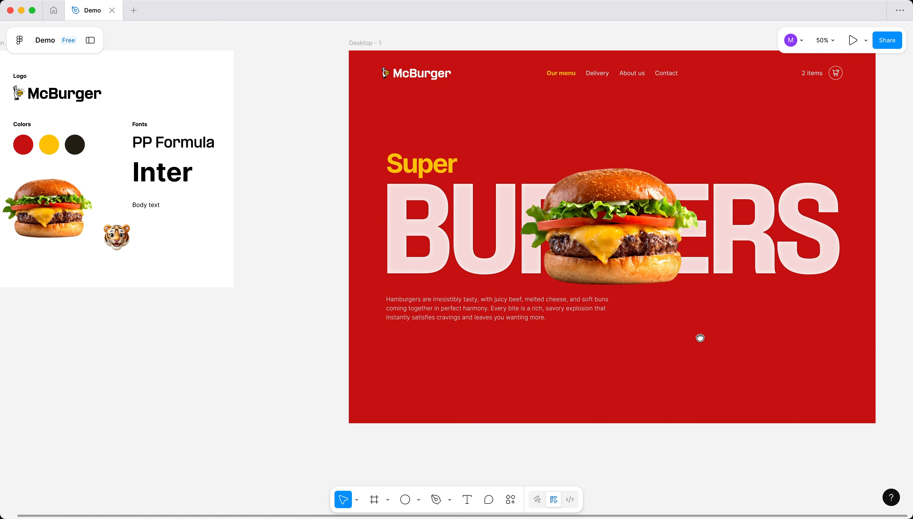
- Draw a rectangle about 254 × 79 below the hamburger paragraph on the red desktop frame
{"action": "scroll", "coordinate": [699, 338], "scroll_direction": "down", "scroll_amount": 2}
{"action": "left_click", "coordinate": [418, 500]}
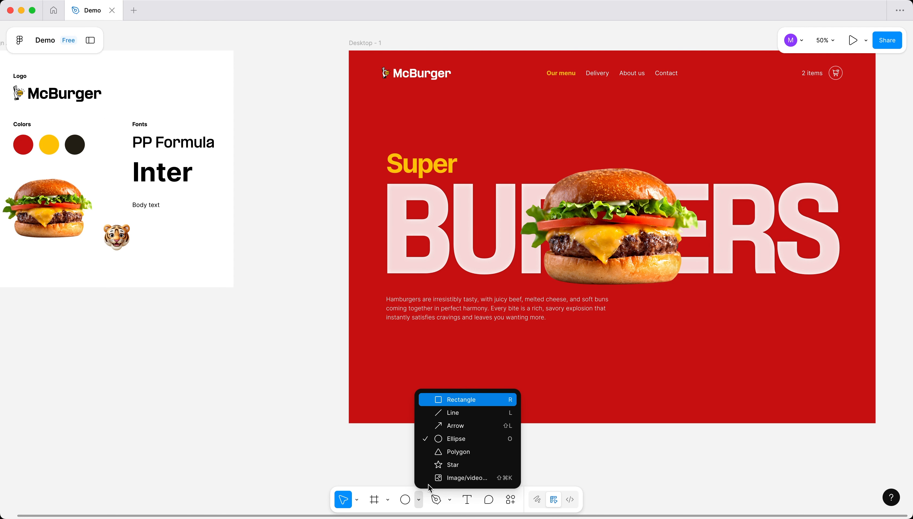
{"action": "left_click", "coordinate": [446, 400]}
{"action": "scroll", "coordinate": [442, 348], "scroll_direction": "right", "scroll_amount": 2}
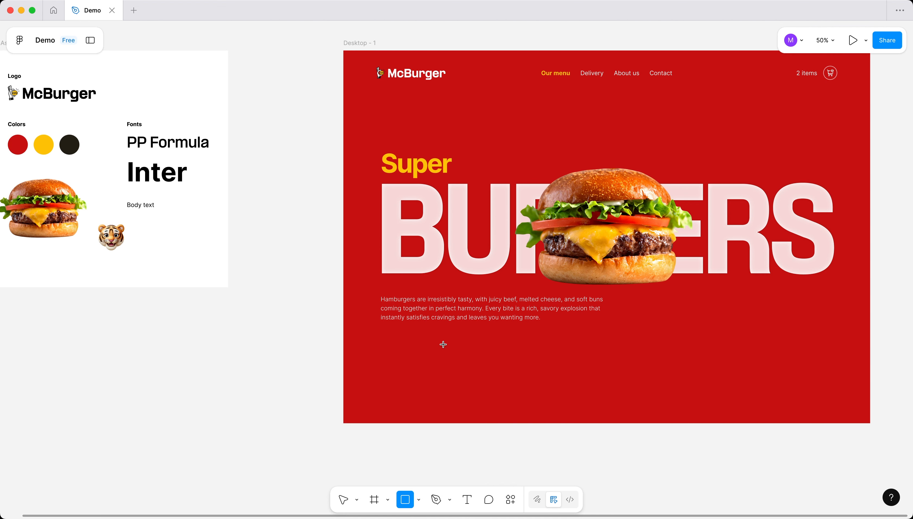
{"action": "left_click_drag", "start_coordinate": [440, 346], "coordinate": [507, 368]}
{"action": "scroll", "coordinate": [506, 368], "scroll_direction": "down", "scroll_amount": 1}
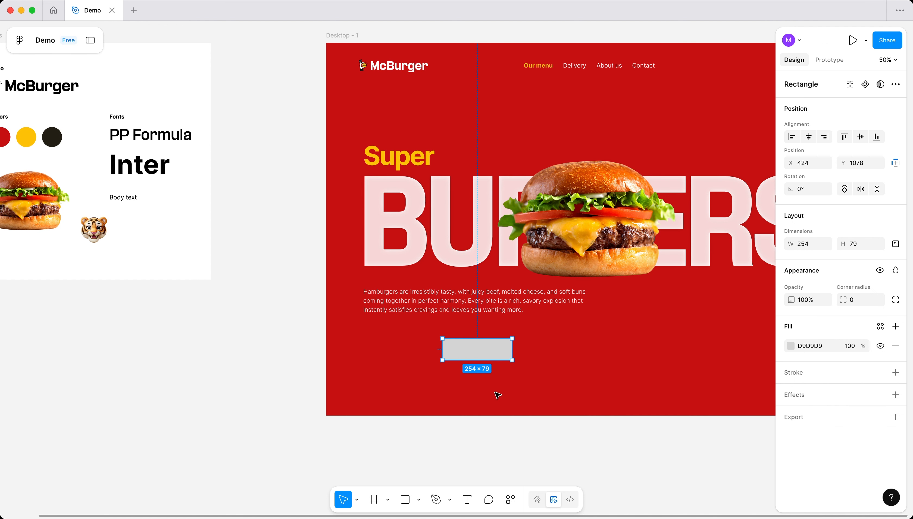
- Give the rectangle a white FFFFFF inside stroke with a weight of 2 and remove its grey fill
{"action": "scroll", "coordinate": [497, 432], "scroll_direction": "right", "scroll_amount": 1}
{"action": "scroll", "coordinate": [498, 433], "scroll_direction": "right", "scroll_amount": 3}
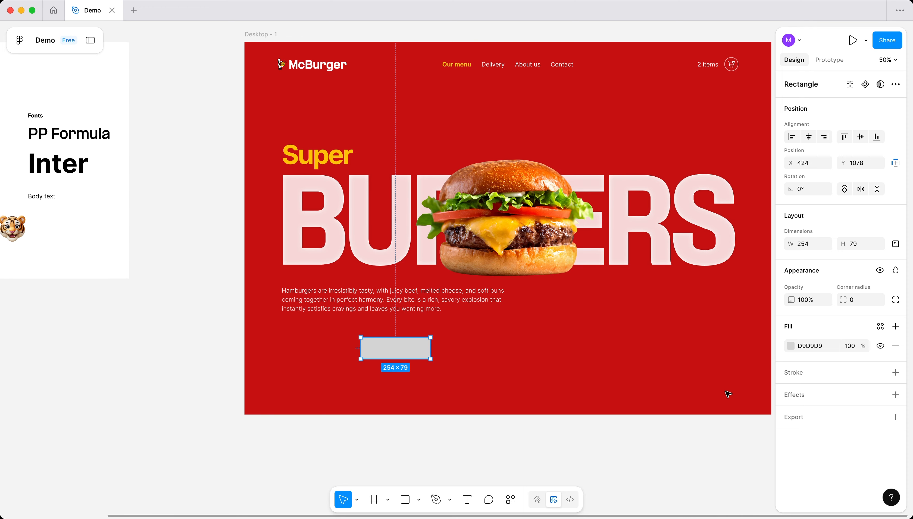
{"action": "left_click", "coordinate": [896, 376]}
{"action": "left_click_drag", "start_coordinate": [730, 379], "coordinate": [622, 271]}
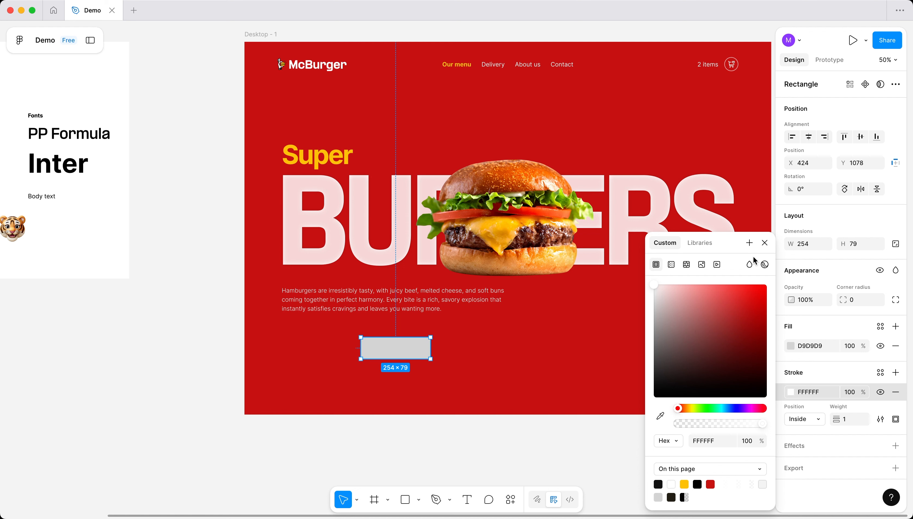
{"action": "left_click", "coordinate": [764, 244]}
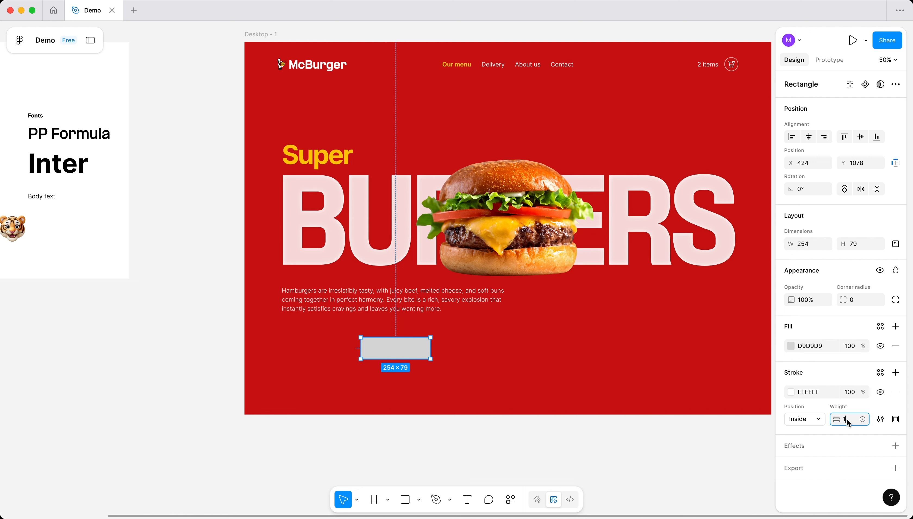
{"action": "key", "text": "Return"}
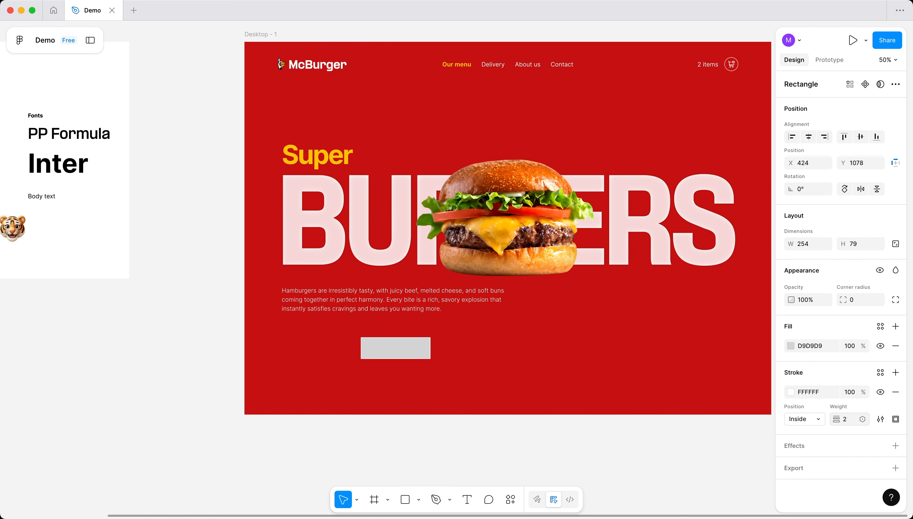
{"action": "left_click", "coordinate": [895, 347]}
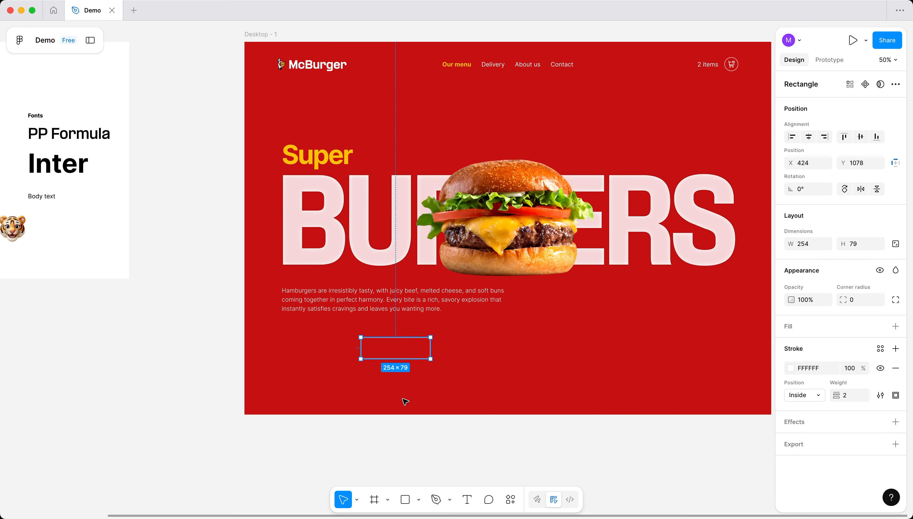
{"action": "left_click", "coordinate": [422, 379]}
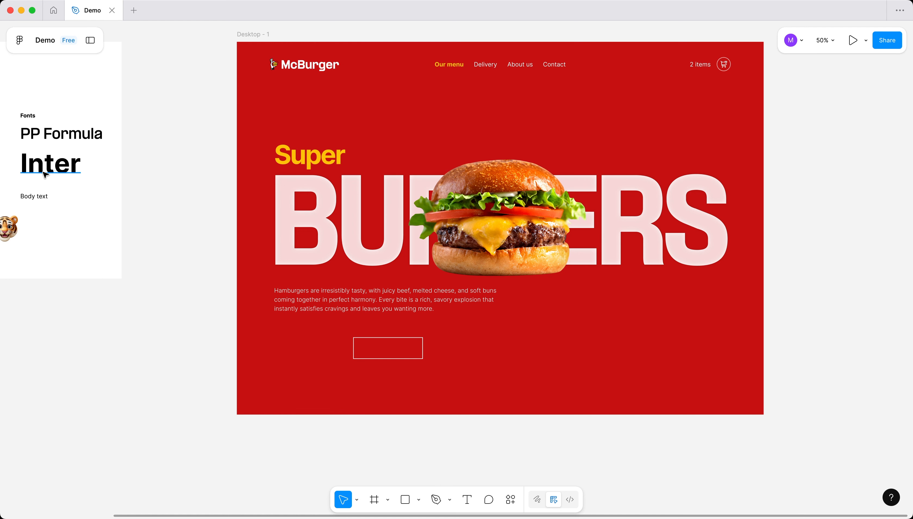
- Duplicate the Inter sample text from the design assets below the hamburger paragraph and change its wording to "Order"
{"action": "left_click", "coordinate": [54, 170]}
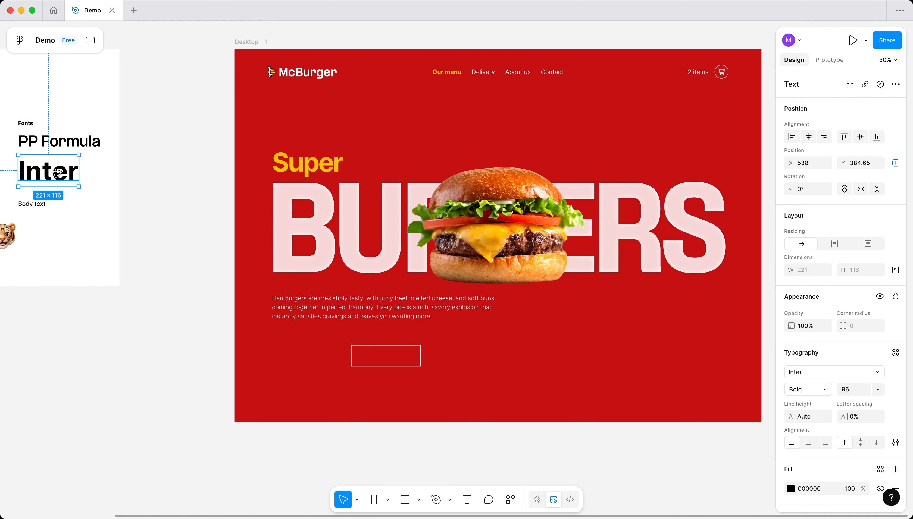
{"action": "left_click_drag", "start_coordinate": [50, 170], "coordinate": [330, 374]}
{"action": "double_click", "coordinate": [328, 371]}
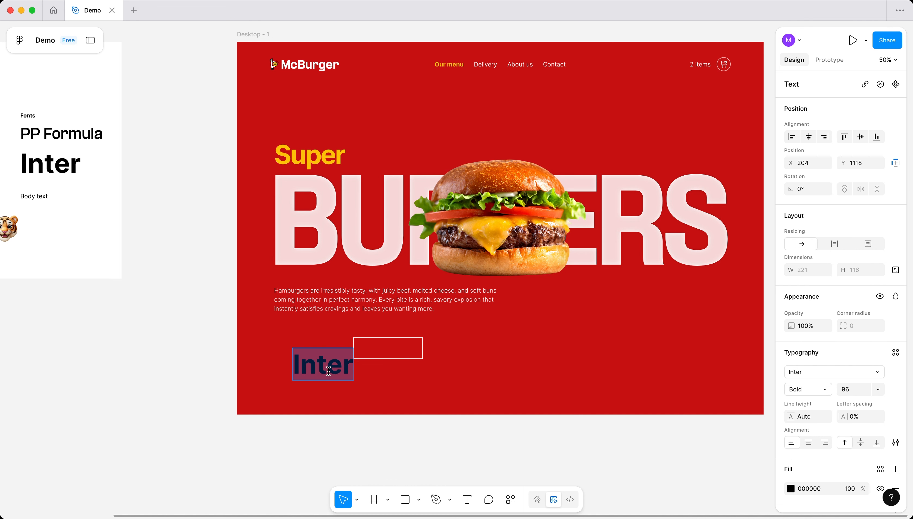
{"action": "type", "text": "OOrd"}
{"action": "key", "text": "BackSpace"}
{"action": "key", "text": "BackSpace"}
{"action": "key", "text": "BackSpace"}
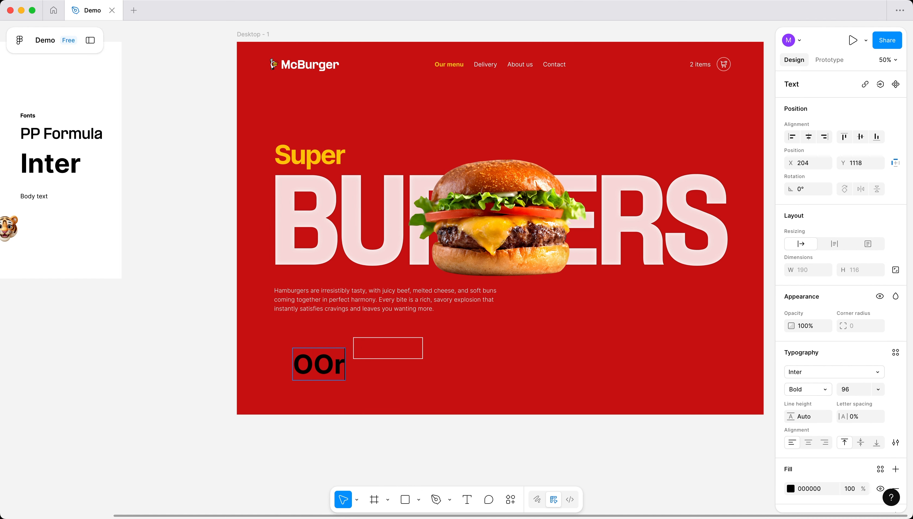
{"action": "type", "text": "rder"}
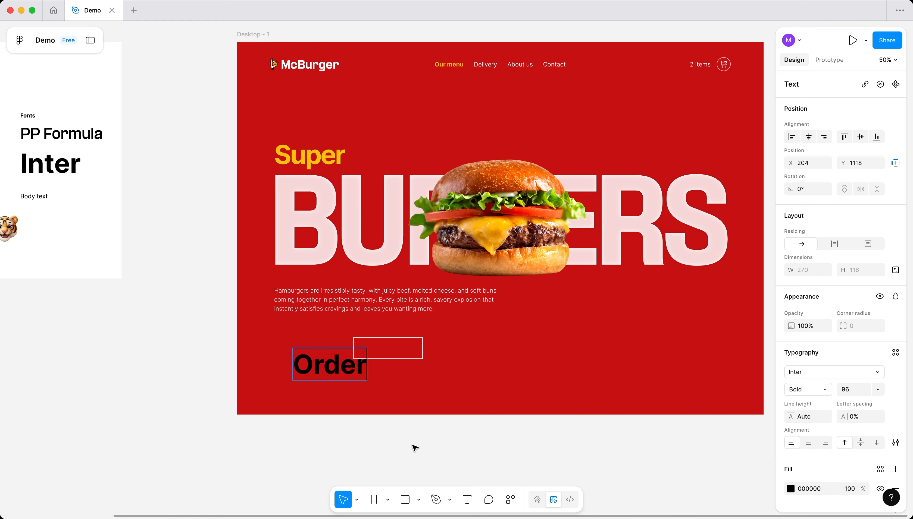
{"action": "key", "text": "Escape"}
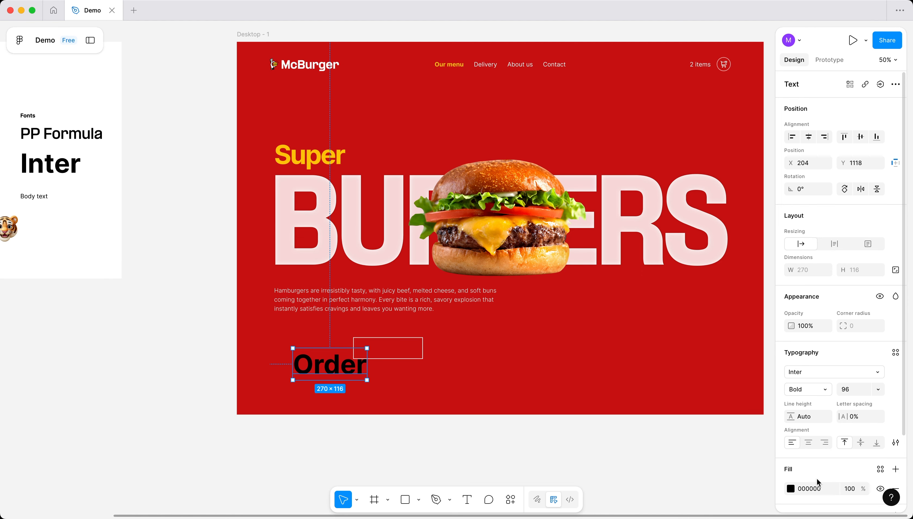
- Fill the Order text with white FFFFFF
{"action": "left_click", "coordinate": [791, 489]}
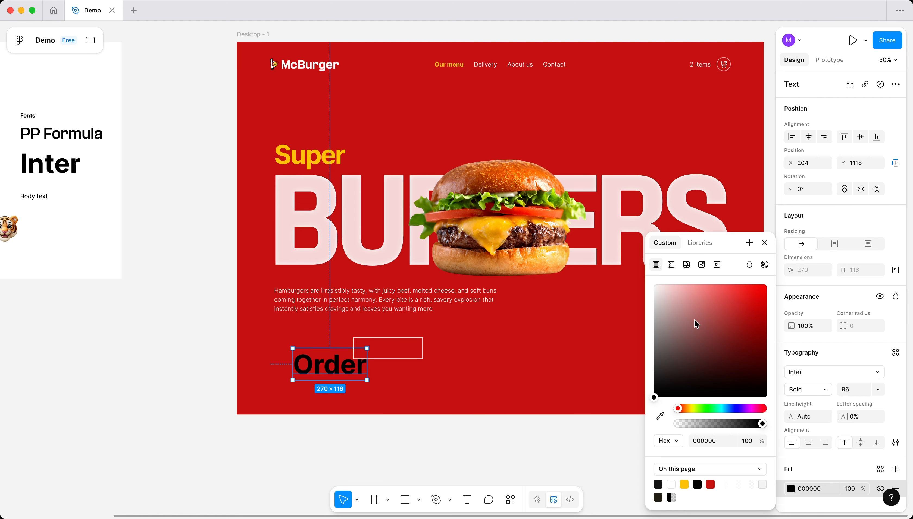
{"action": "left_click_drag", "start_coordinate": [694, 319], "coordinate": [688, 306]}
{"action": "left_click_drag", "start_coordinate": [650, 277], "coordinate": [615, 263]}
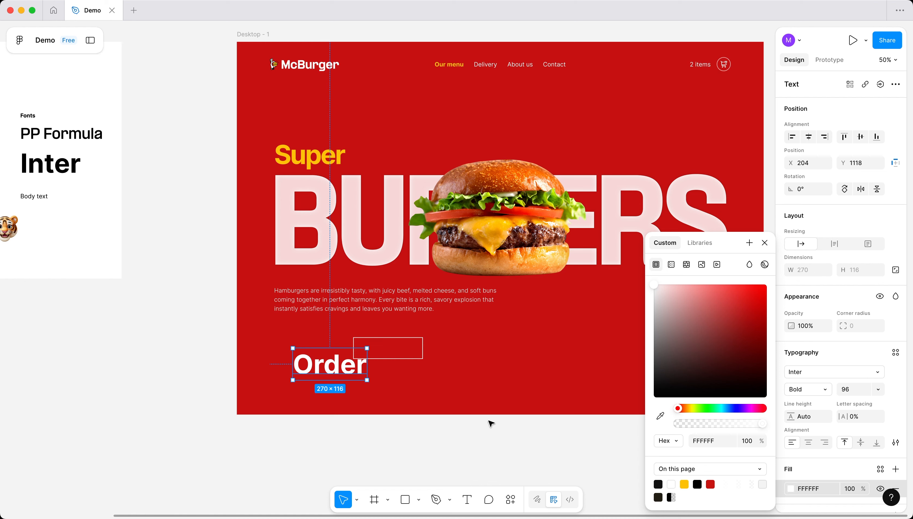
{"action": "key", "text": "shift+backslash"}
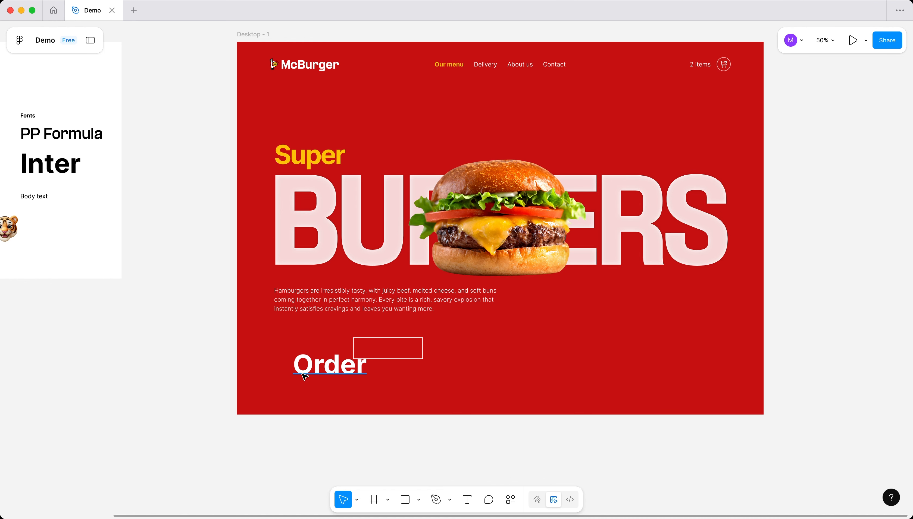
- Scale the Order text down proportionally to about 72 × 31 and place it inside the outlined rectangle
{"action": "key", "text": "shift+backslash"}
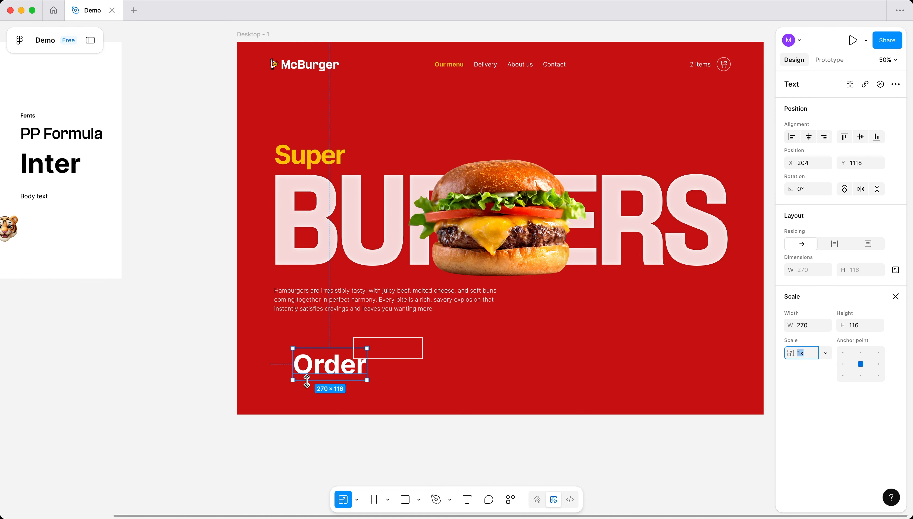
{"action": "left_click_drag", "start_coordinate": [292, 380], "coordinate": [335, 361]}
{"action": "scroll", "coordinate": [364, 357], "scroll_direction": "up", "scroll_amount": 5}
{"action": "scroll", "coordinate": [367, 359], "scroll_direction": "up", "scroll_amount": 3}
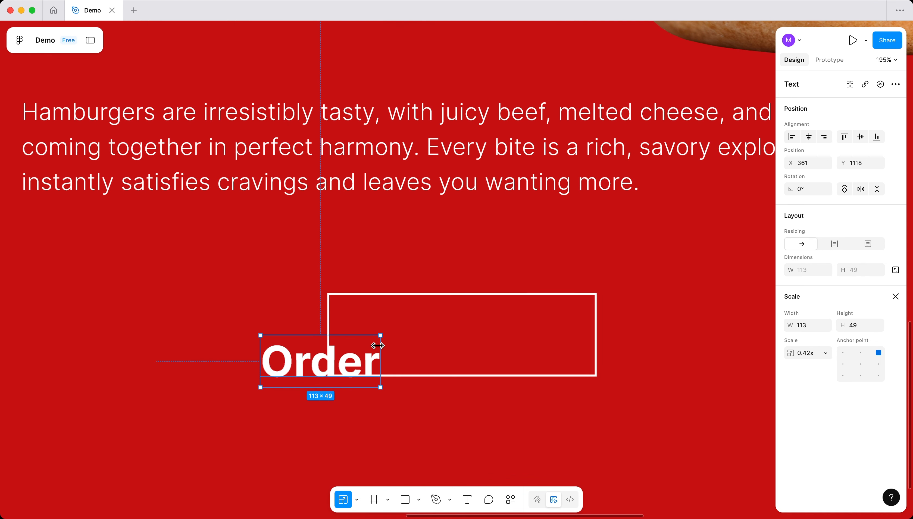
{"action": "left_click_drag", "start_coordinate": [380, 334], "coordinate": [404, 336]}
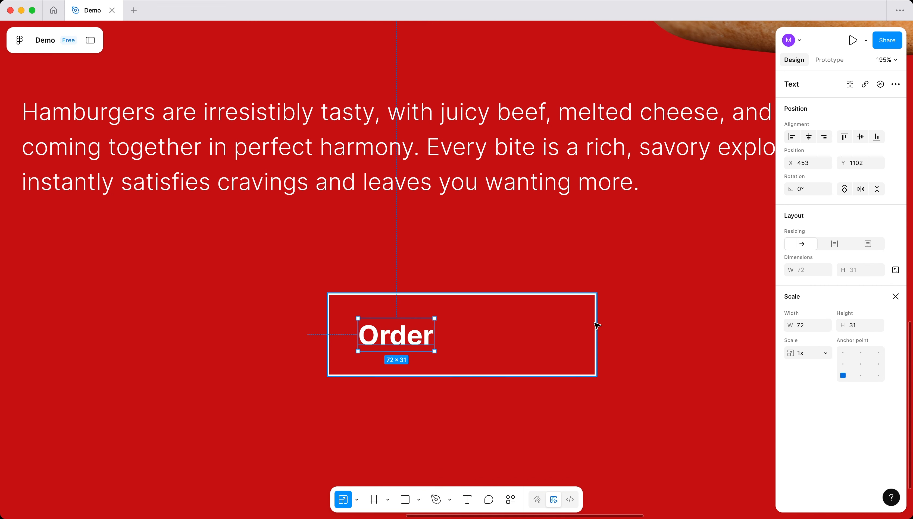
- Narrow the outlined rectangle to a width of 160 without scaling it, and centre the Order text inside
{"action": "left_click_drag", "start_coordinate": [596, 325], "coordinate": [499, 333]}
{"action": "key", "text": "ctrl+z"}
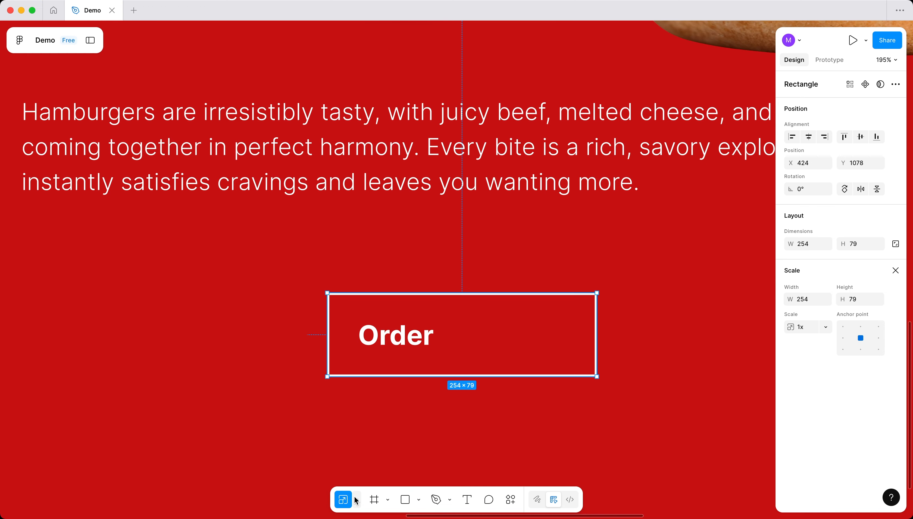
{"action": "key", "text": "v"}
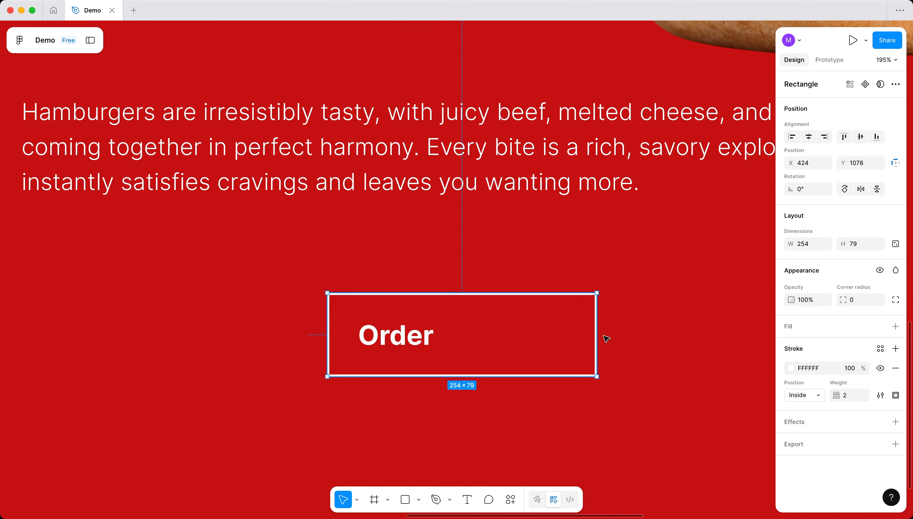
{"action": "left_click_drag", "start_coordinate": [599, 336], "coordinate": [496, 337]}
{"action": "left_click", "coordinate": [415, 343]}
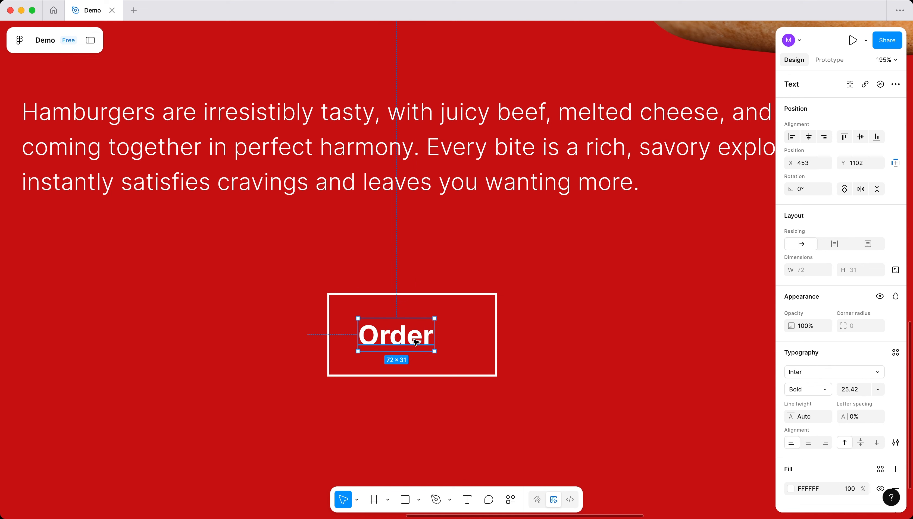
{"action": "left_click_drag", "start_coordinate": [415, 342], "coordinate": [432, 342]}
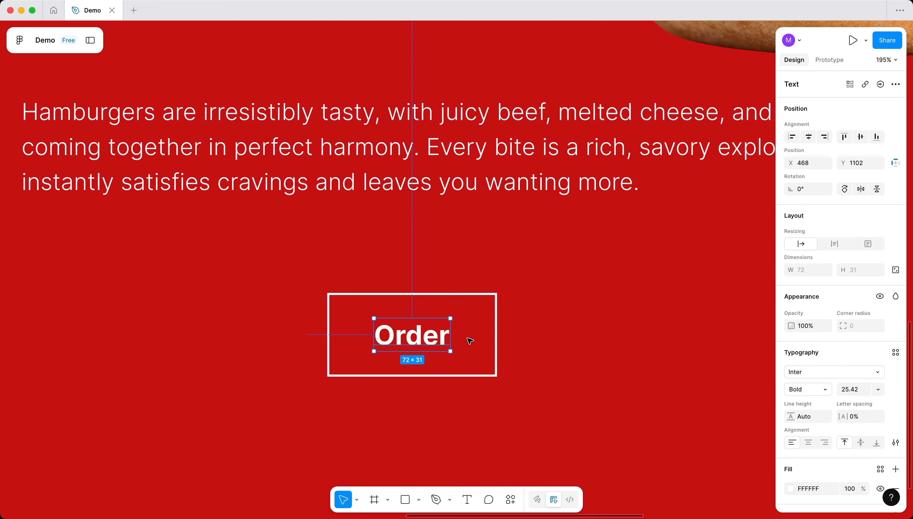
- Group the Order text with its outline and move the group below the paragraph, left-aligned at X 136, Y 1037
{"action": "left_click", "coordinate": [496, 322], "text": "shift"}
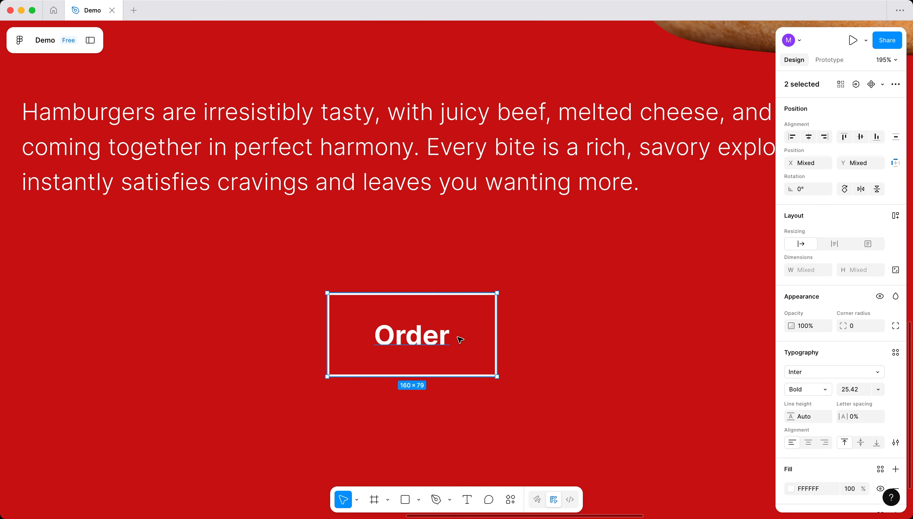
{"action": "key", "text": "super+g"}
{"action": "scroll", "coordinate": [428, 339], "scroll_direction": "down", "scroll_amount": 10}
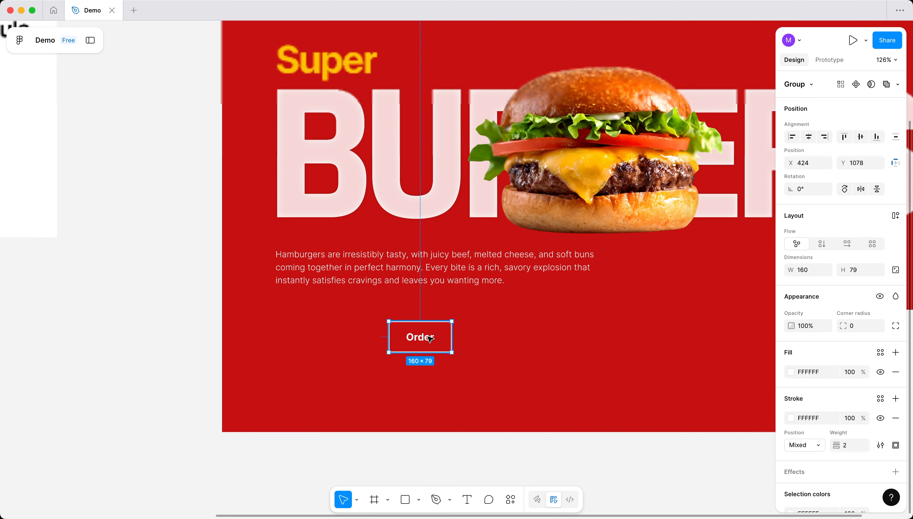
{"action": "left_click_drag", "start_coordinate": [422, 339], "coordinate": [313, 325]}
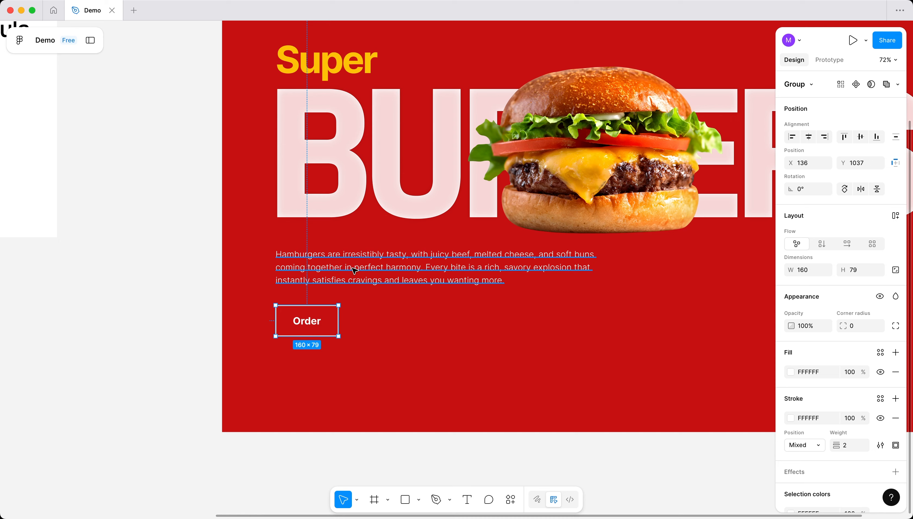
{"action": "left_click", "coordinate": [445, 444]}
{"action": "left_click_drag", "start_coordinate": [540, 340], "coordinate": [382, 421]}
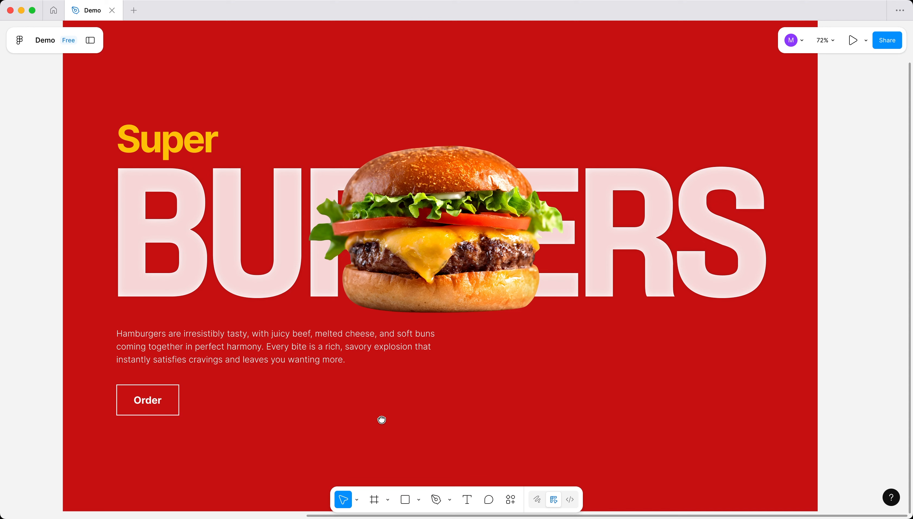
- Reposition the Order button group against the paragraph's text box, then space it below the paragraph at Y 1034
{"action": "left_click", "coordinate": [198, 335]}
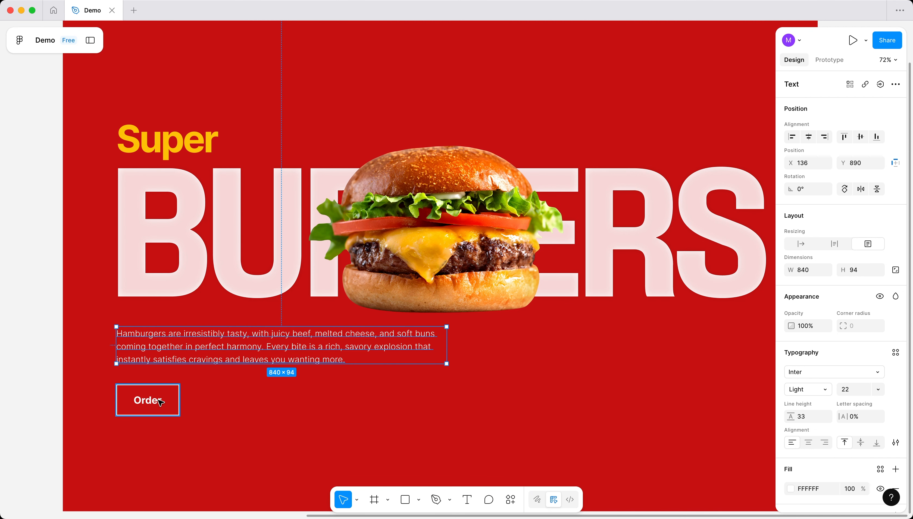
{"action": "left_click", "coordinate": [158, 400]}
{"action": "left_click_drag", "start_coordinate": [156, 402], "coordinate": [154, 381]}
{"action": "key", "text": "shift+Down"}
{"action": "key", "text": "shift+Down"}
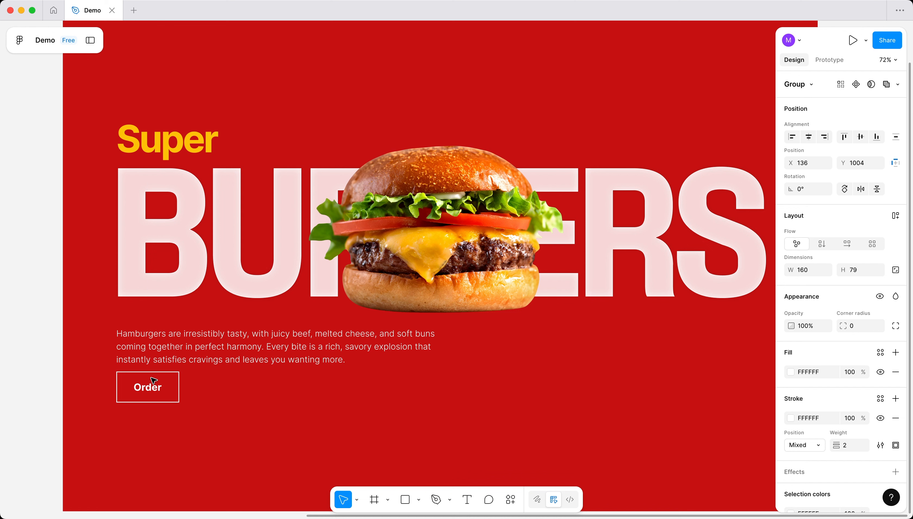
{"action": "key", "text": "shift+Up"}
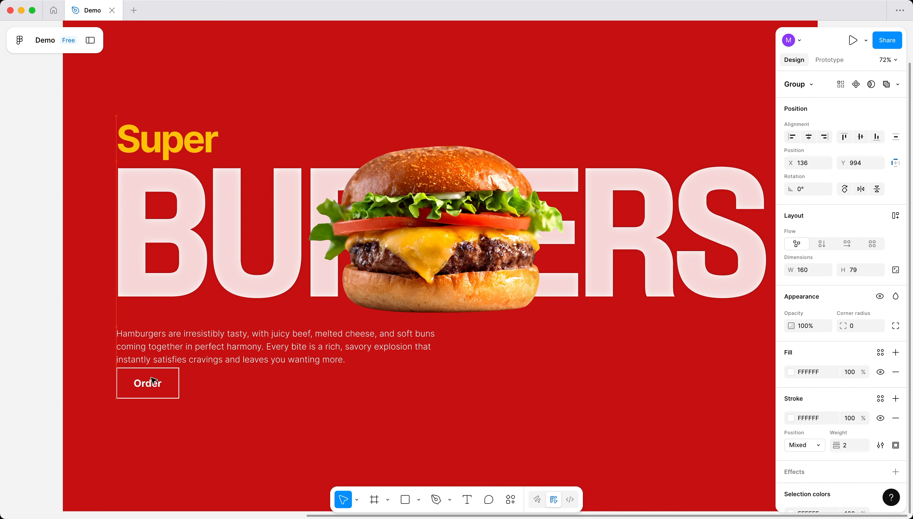
{"action": "key", "text": "shift+Down"}
{"action": "key", "text": "shift+Down"}
{"action": "key", "text": "shift+Down"}
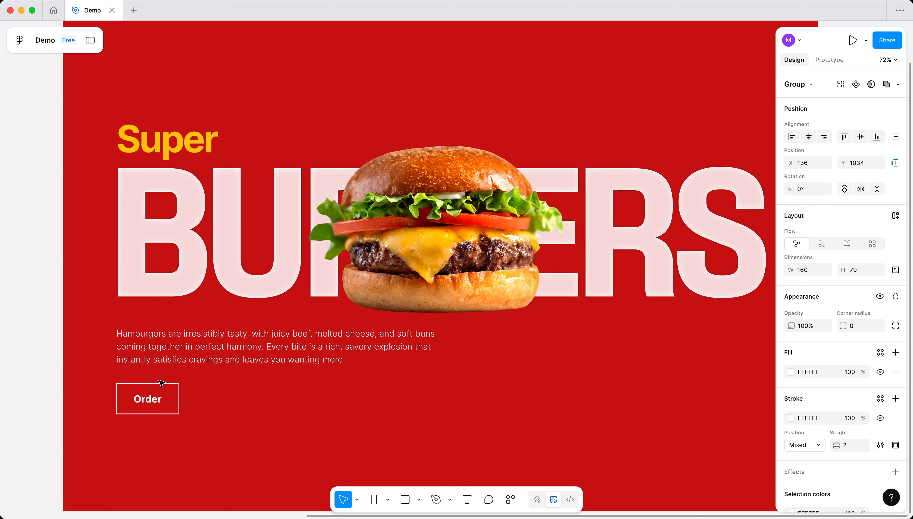
- Using the layout guides, draw a 1680-wide horizontal line below the navigation bar across all columns, at X 120, Y 218
{"action": "scroll", "coordinate": [105, 368], "scroll_direction": "left", "scroll_amount": 1}
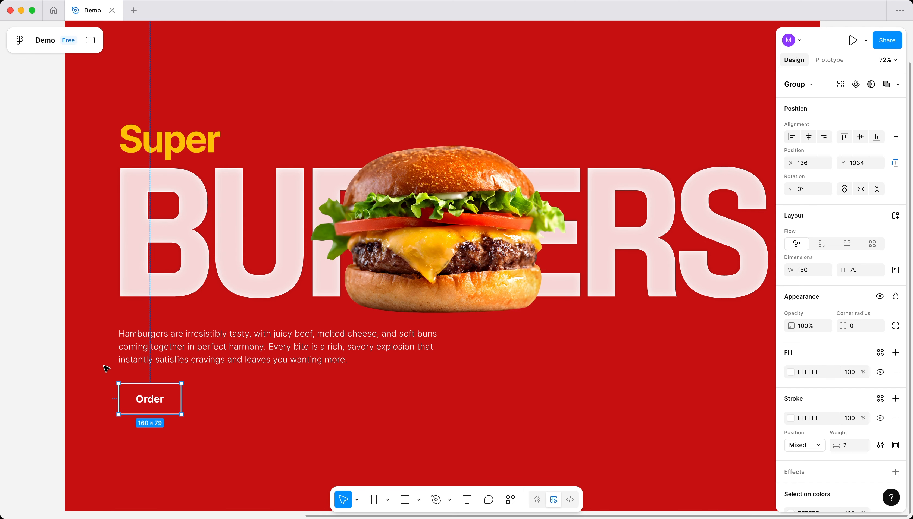
{"action": "left_click", "coordinate": [52, 373]}
{"action": "scroll", "coordinate": [486, 357], "scroll_direction": "left", "scroll_amount": 1}
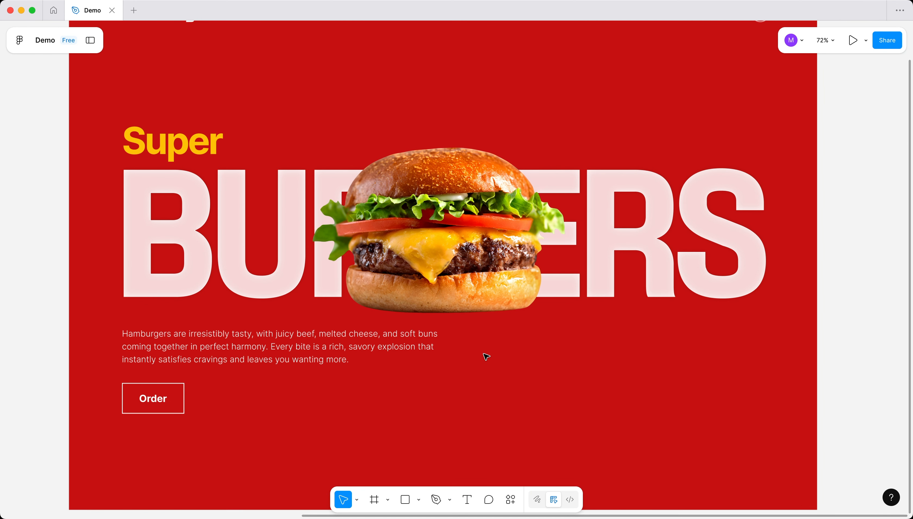
{"action": "scroll", "coordinate": [486, 357], "scroll_direction": "down", "scroll_amount": 5}
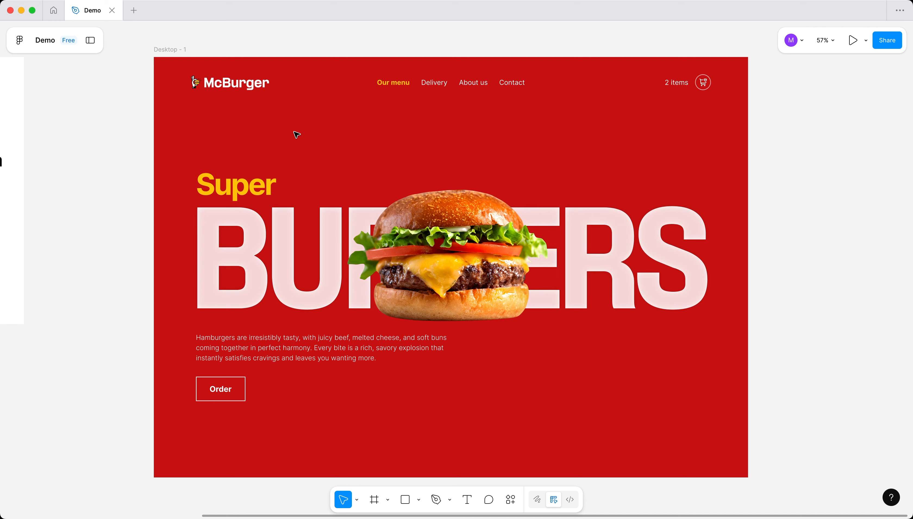
{"action": "key", "text": "ctrl+shift+4"}
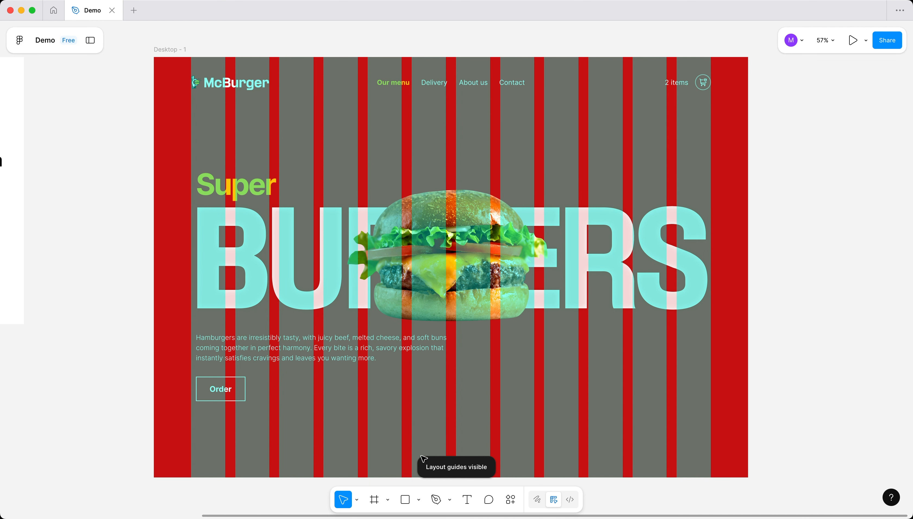
{"action": "left_click", "coordinate": [419, 500]}
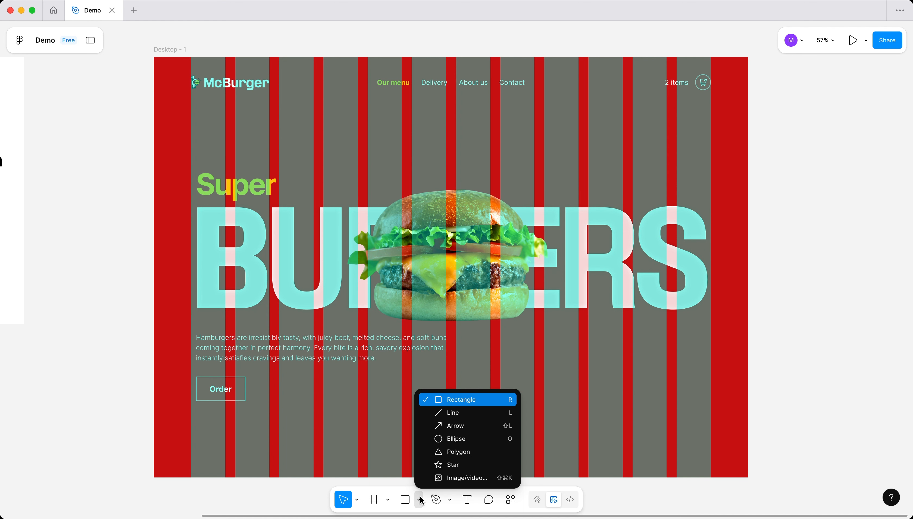
{"action": "left_click", "coordinate": [445, 413]}
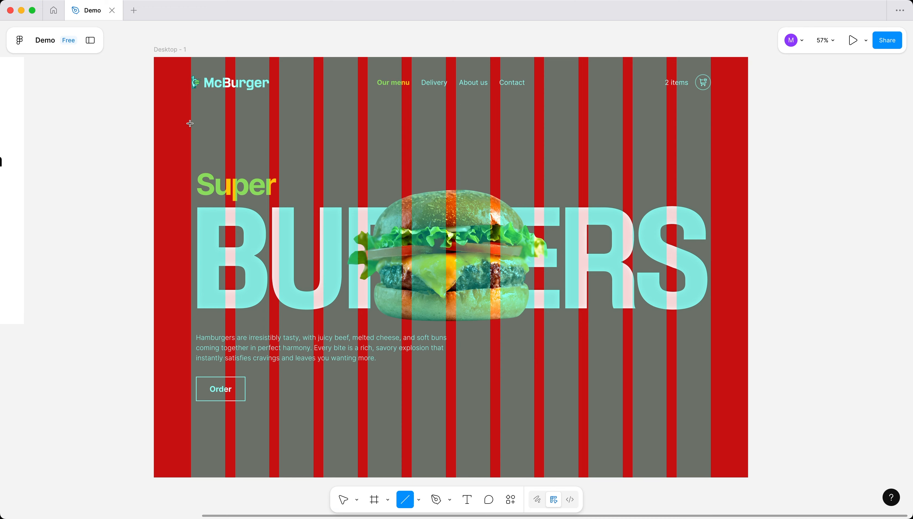
{"action": "left_click_drag", "start_coordinate": [190, 123], "coordinate": [709, 138]}
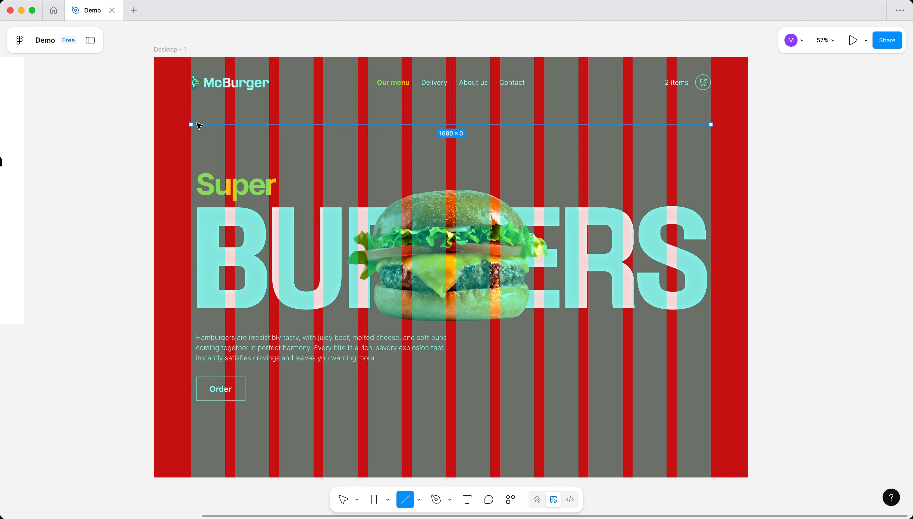
{"action": "mouse_move", "coordinate": [189, 125]}
{"action": "left_mouse_down"}
{"action": "mouse_move", "coordinate": [212, 124]}
{"action": "mouse_move", "coordinate": [189, 133]}
{"action": "left_mouse_up"}
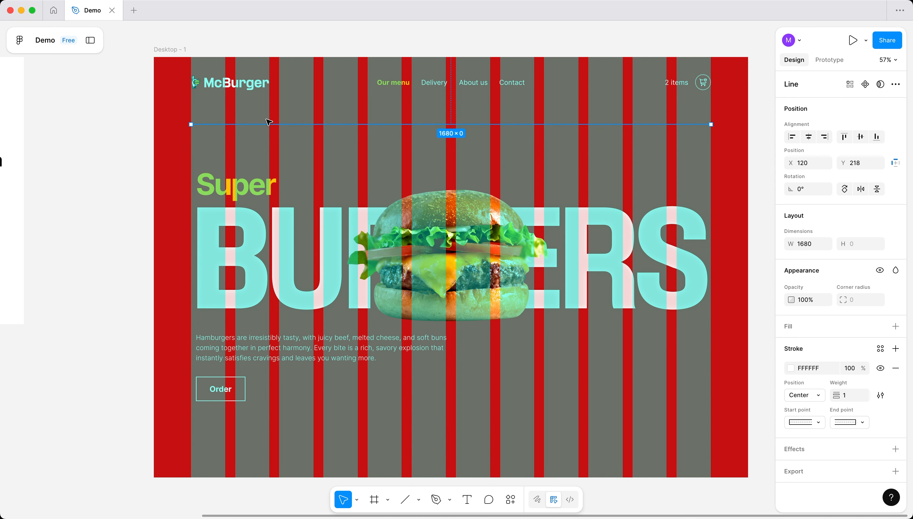
{"action": "key", "text": "ctrl+g"}
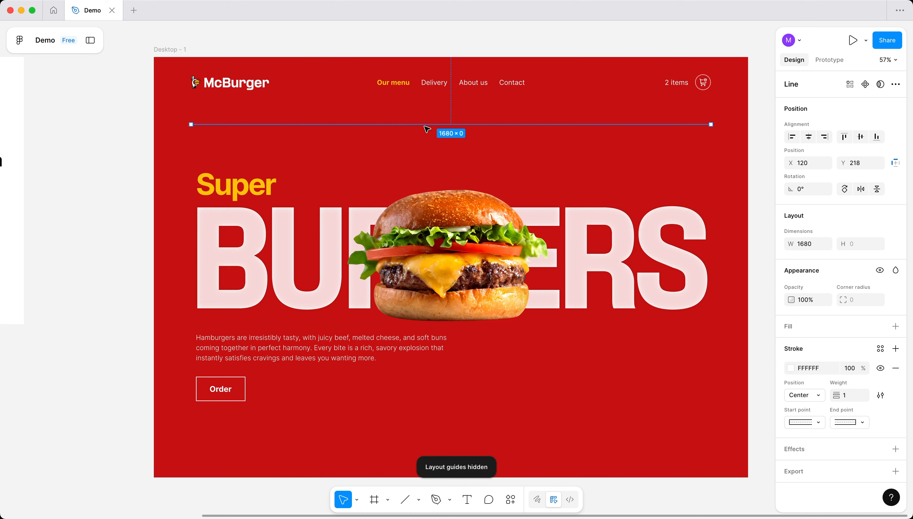
{"action": "scroll", "coordinate": [574, 96], "scroll_direction": "up", "scroll_amount": 1}
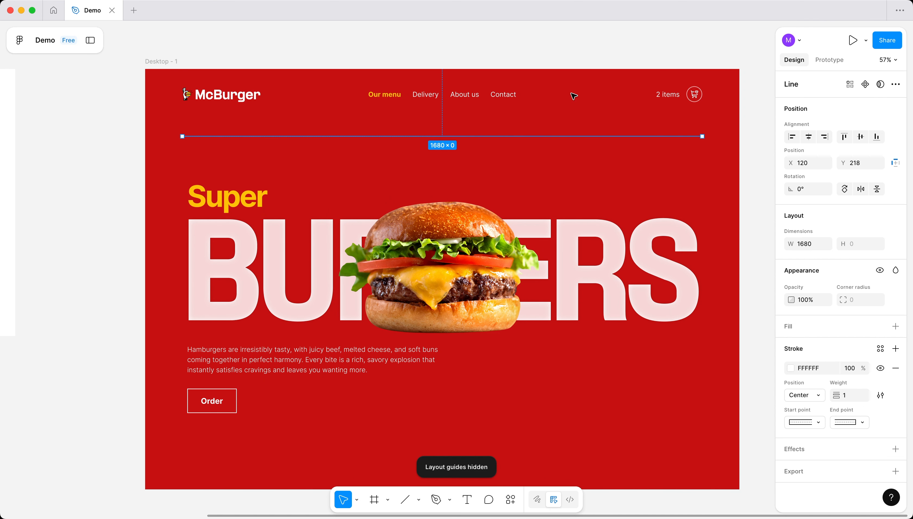
- Move the horizontal line up closer to the navigation bar, to Y 167
{"action": "left_click", "coordinate": [627, 53]}
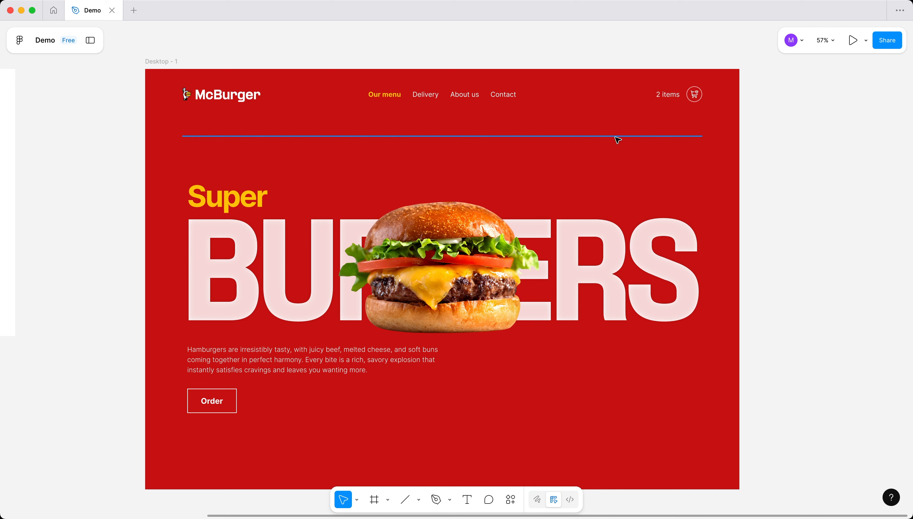
{"action": "left_click_drag", "start_coordinate": [617, 137], "coordinate": [615, 105]}
{"action": "key", "text": "shift+Down"}
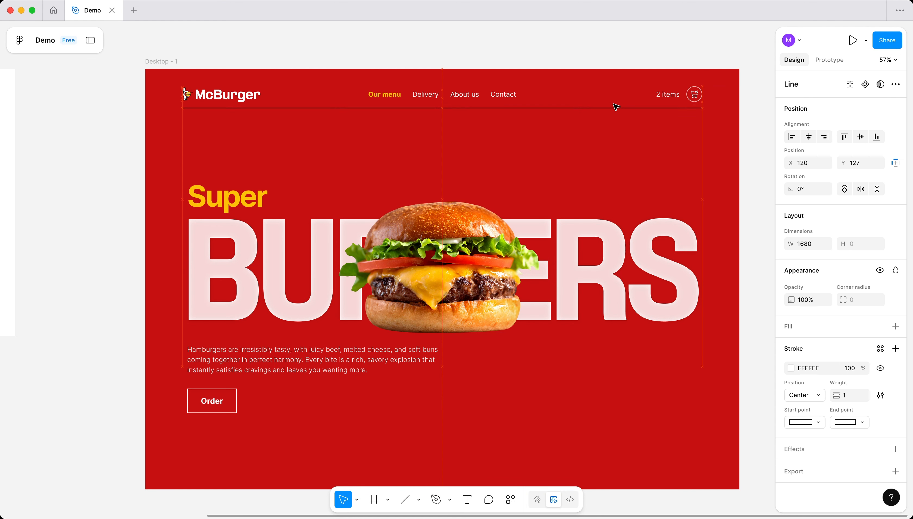
{"action": "key", "text": "shift+Down"}
{"action": "key", "text": "shift+Down"}
{"action": "key", "text": "shift+Down"}
{"action": "key", "text": "shift+Down"}
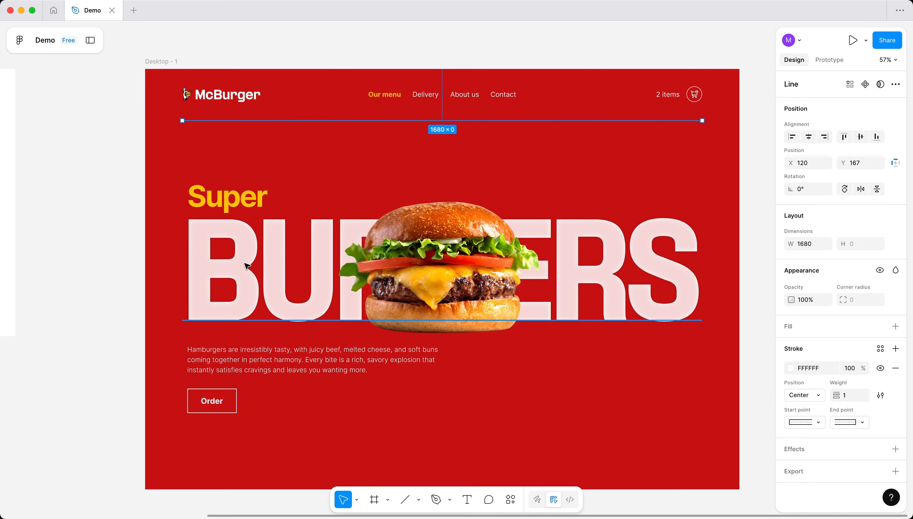
{"action": "left_click", "coordinate": [84, 238]}
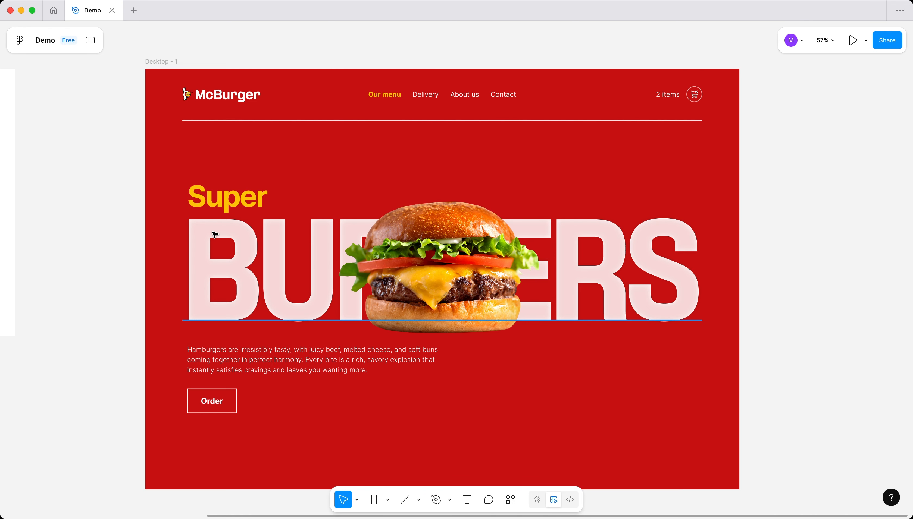
- Reduce the stroke opacity of the line under the navigation bar to 35%
{"action": "left_click_drag", "start_coordinate": [524, 185], "coordinate": [519, 179]}
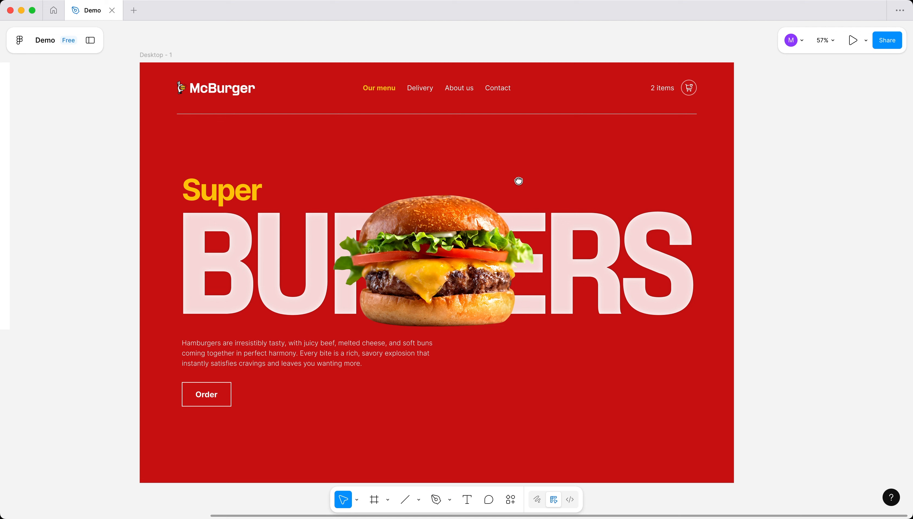
{"action": "left_click", "coordinate": [504, 112]}
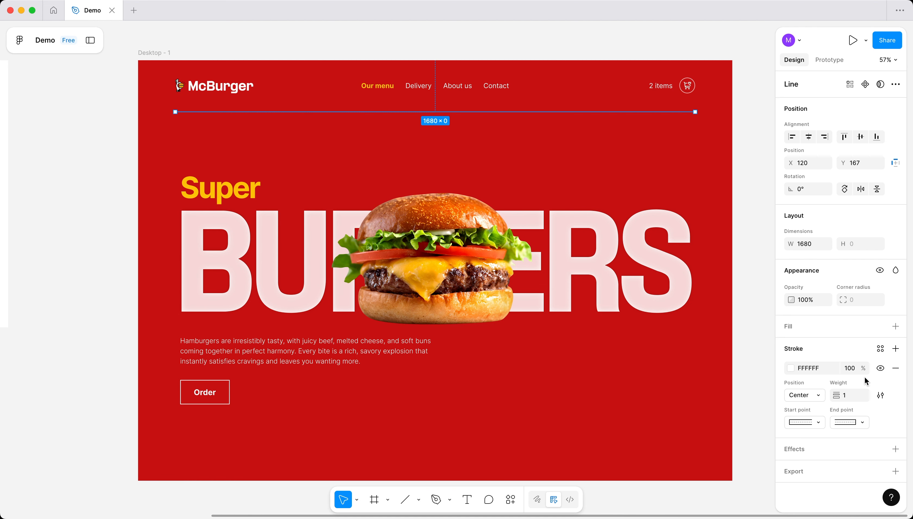
{"action": "left_click_drag", "start_coordinate": [864, 366], "coordinate": [748, 363]}
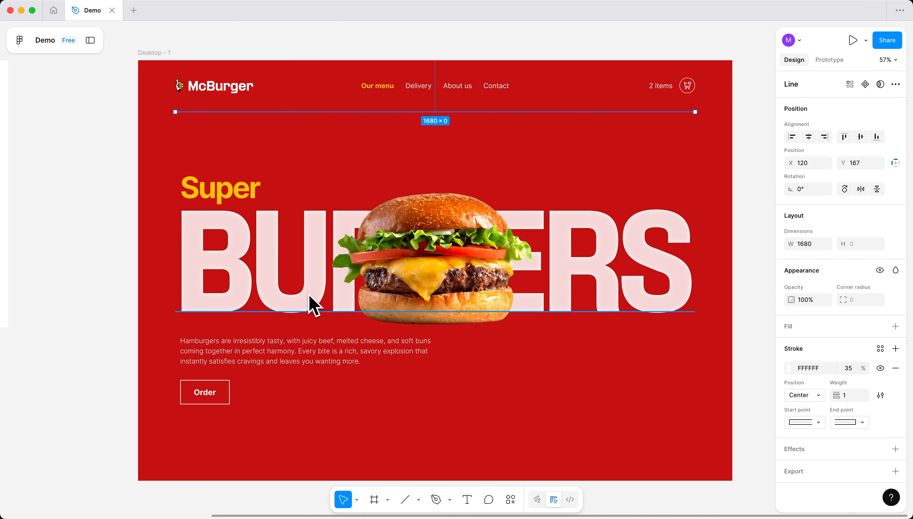
{"action": "left_click", "coordinate": [43, 226]}
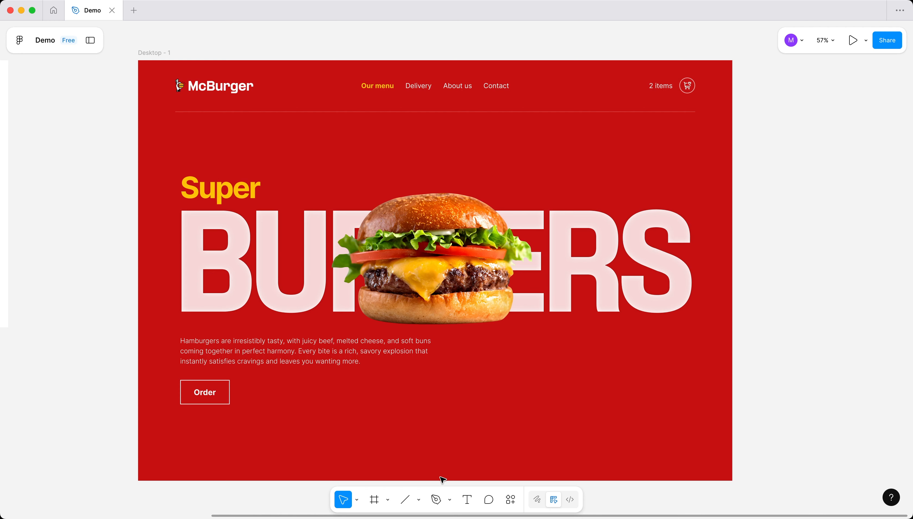
- Draw a frame about 509 × 123 below the end of the BURGERS heading, at about X 1291, Y 1052
{"action": "left_click", "coordinate": [388, 500]}
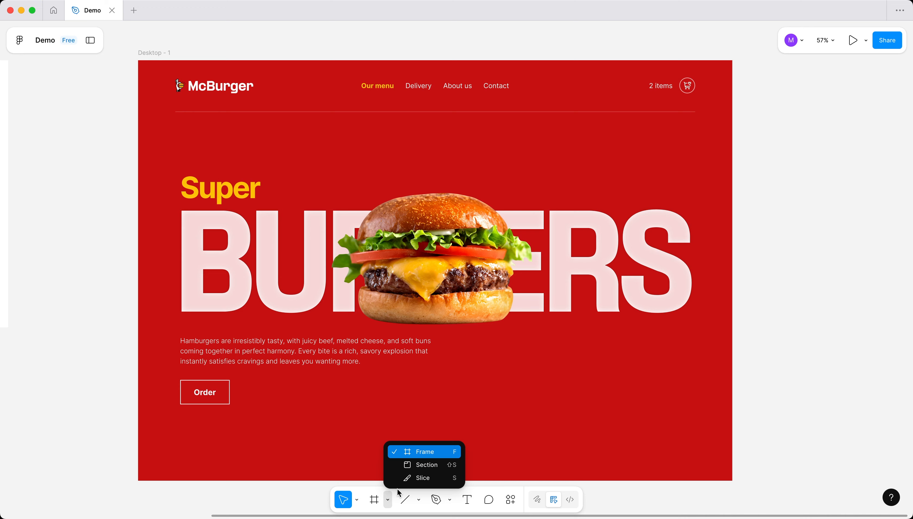
{"action": "left_click", "coordinate": [434, 452]}
{"action": "mouse_move", "coordinate": [536, 386]}
{"action": "left_mouse_down"}
{"action": "mouse_move", "coordinate": [677, 435]}
{"action": "mouse_move", "coordinate": [694, 424]}
{"action": "left_mouse_up"}
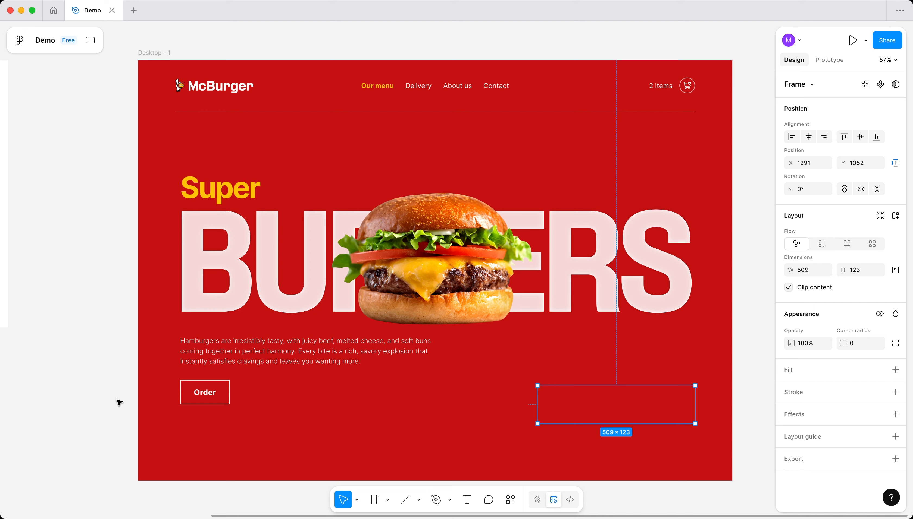
- Round the Order button group's corners, trying a radius of 4 before reducing it to 2
{"action": "scroll", "coordinate": [155, 396], "scroll_direction": "up", "scroll_amount": 10}
{"action": "scroll", "coordinate": [216, 387], "scroll_direction": "up", "scroll_amount": 2}
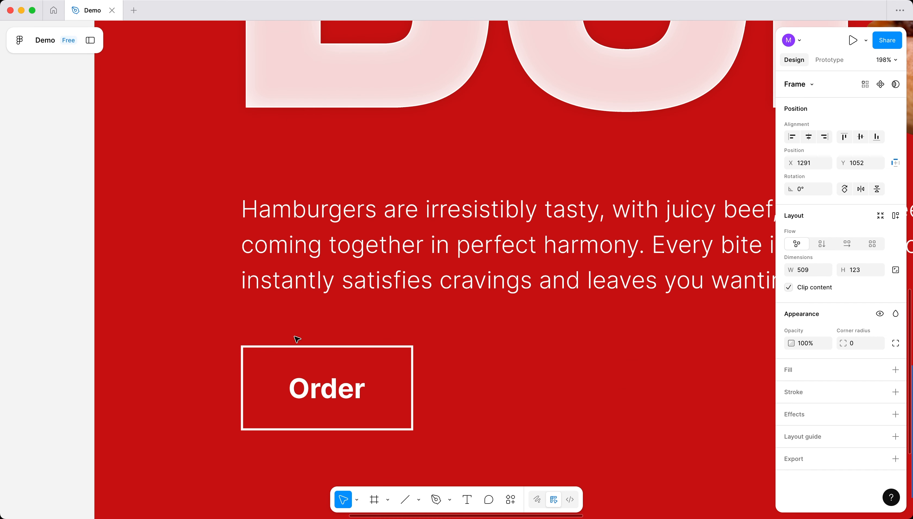
{"action": "left_click", "coordinate": [293, 347]}
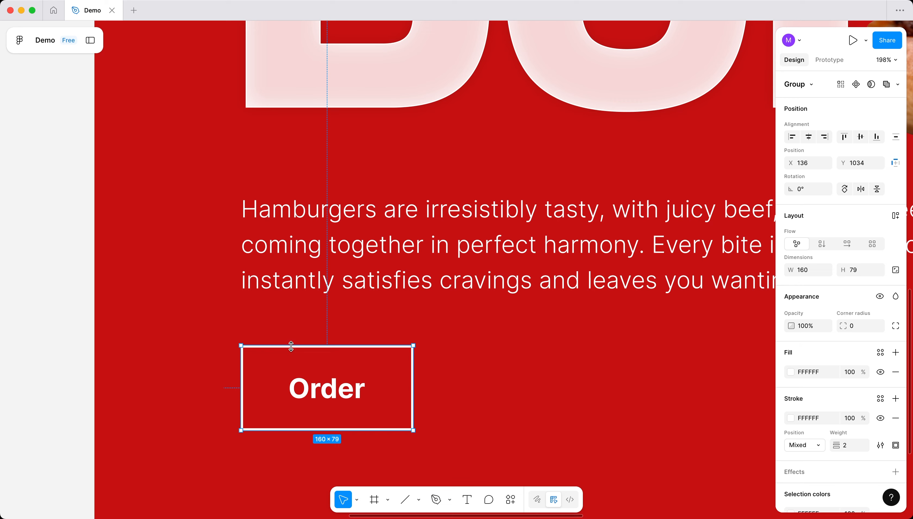
{"action": "left_click", "coordinate": [862, 328]}
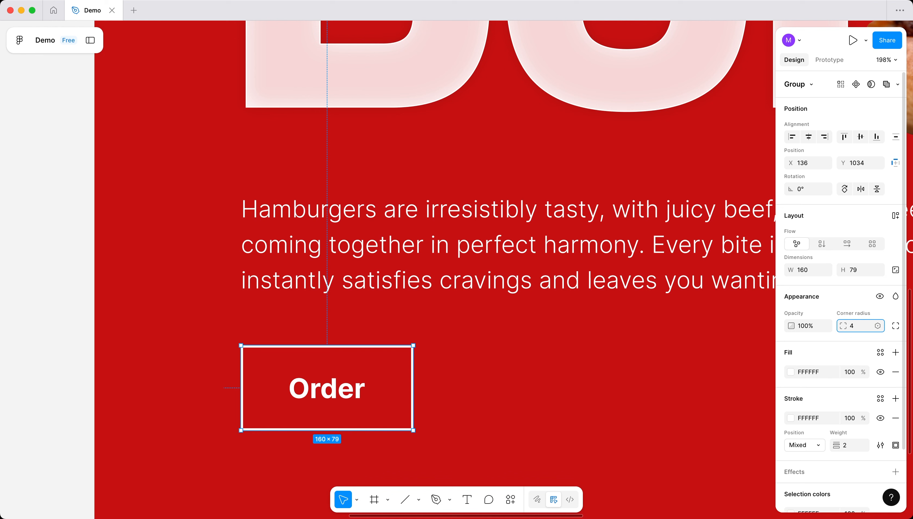
{"action": "key", "text": "Return"}
{"action": "left_click", "coordinate": [860, 327]}
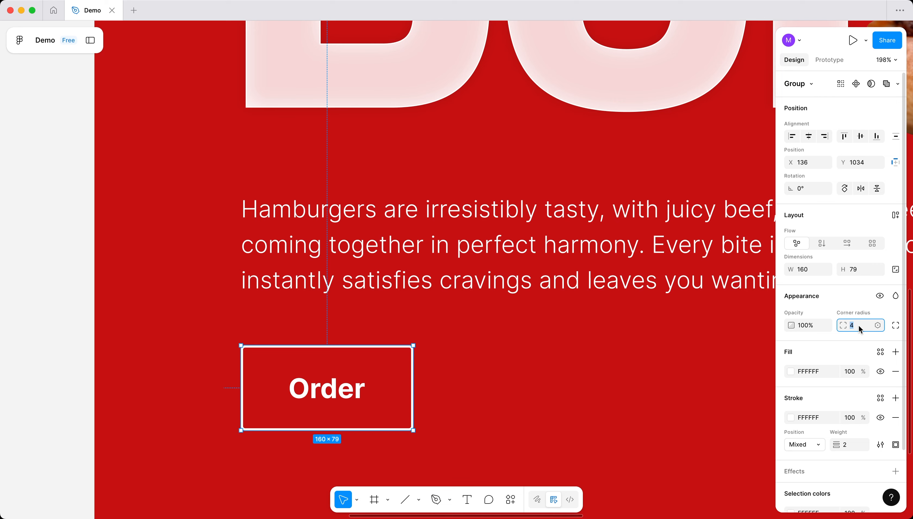
{"action": "key", "text": "Escape"}
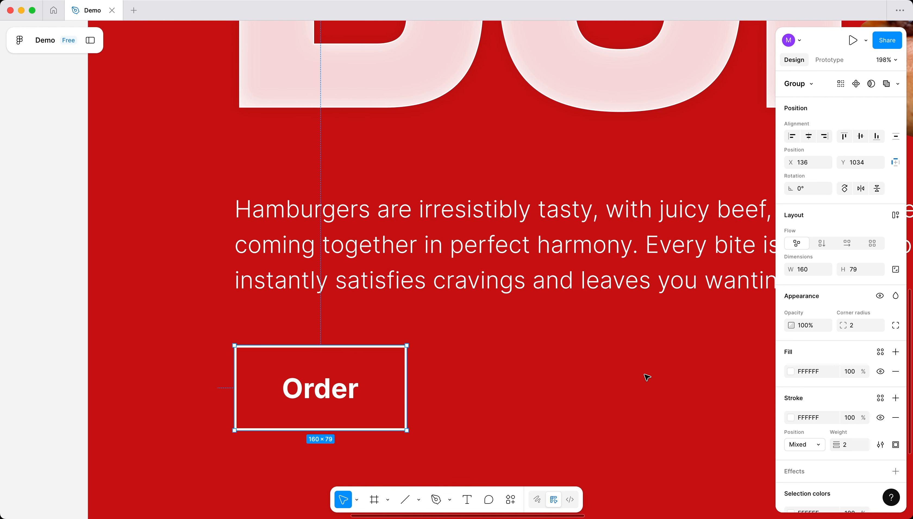
{"action": "left_click", "coordinate": [644, 377]}
- Add a white FFFFFF inside stroke of weight 1 to the empty 509 × 123 frame below the heading
{"action": "scroll", "coordinate": [459, 365], "scroll_direction": "down", "scroll_amount": 8}
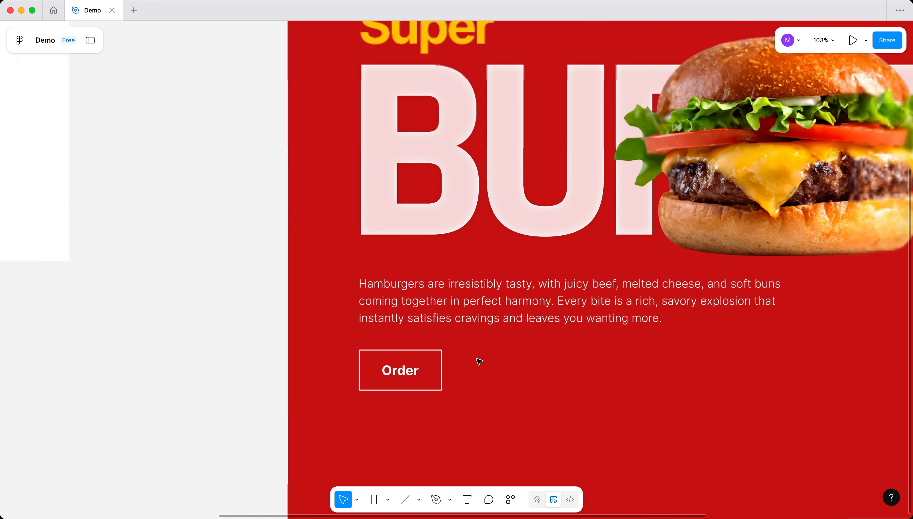
{"action": "scroll", "coordinate": [507, 366], "scroll_direction": "up", "scroll_amount": 4}
{"action": "scroll", "coordinate": [508, 366], "scroll_direction": "right", "scroll_amount": 2}
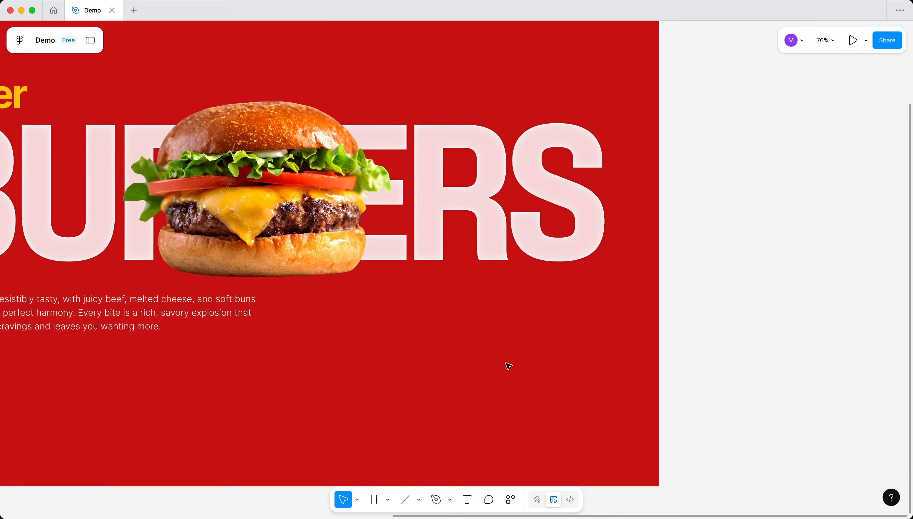
{"action": "left_click", "coordinate": [502, 382]}
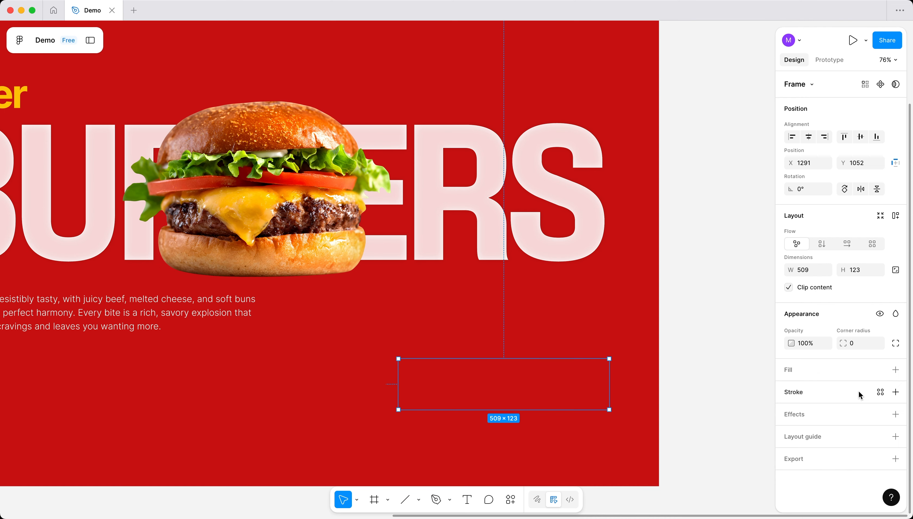
{"action": "left_click", "coordinate": [895, 392]}
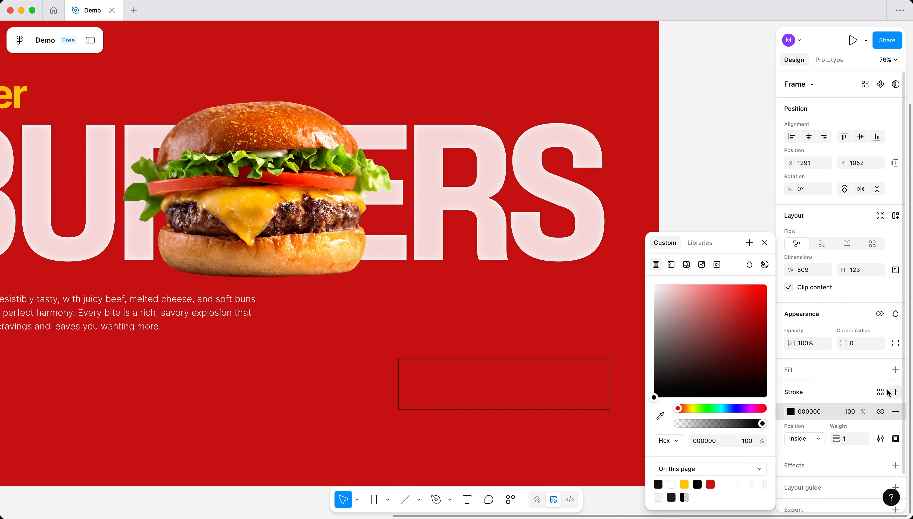
{"action": "left_click_drag", "start_coordinate": [679, 353], "coordinate": [616, 257]}
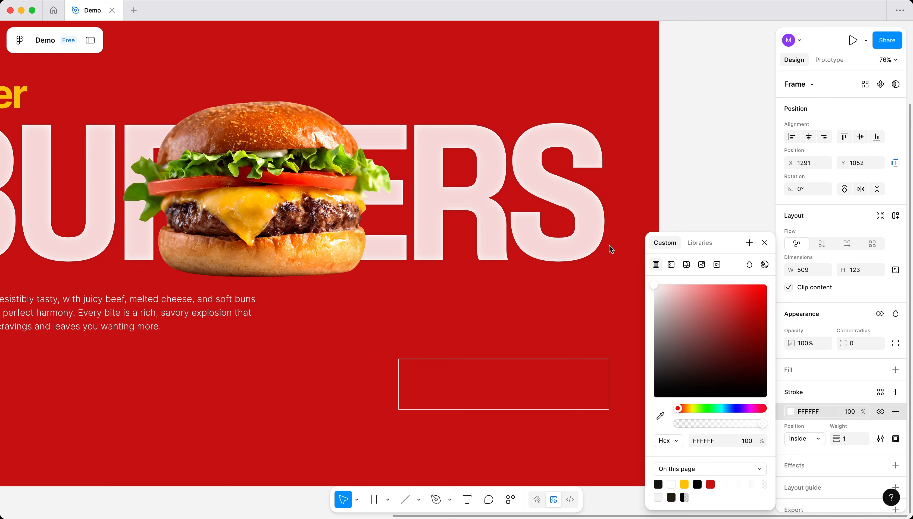
{"action": "scroll", "coordinate": [458, 346], "scroll_direction": "left", "scroll_amount": 5}
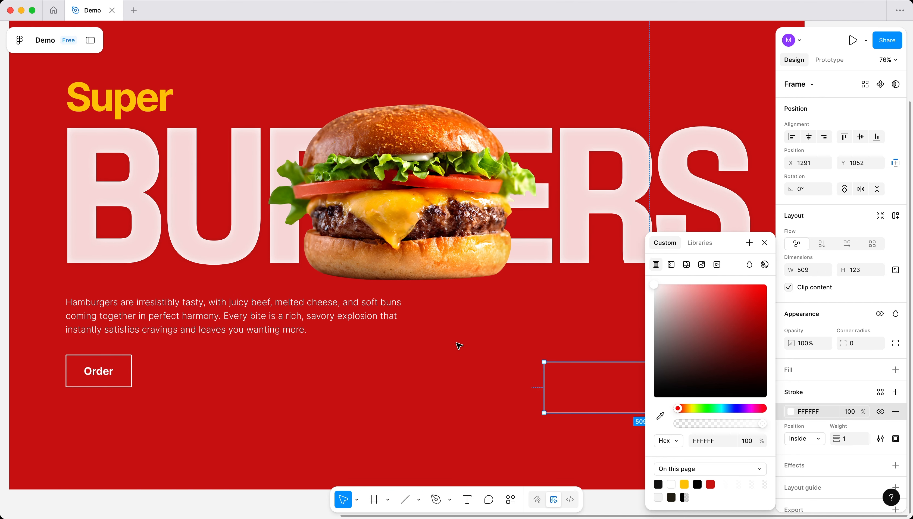
{"action": "scroll", "coordinate": [459, 346], "scroll_direction": "up", "scroll_amount": 5}
{"action": "scroll", "coordinate": [457, 346], "scroll_direction": "down", "scroll_amount": 4}
{"action": "scroll", "coordinate": [458, 346], "scroll_direction": "right", "scroll_amount": 3}
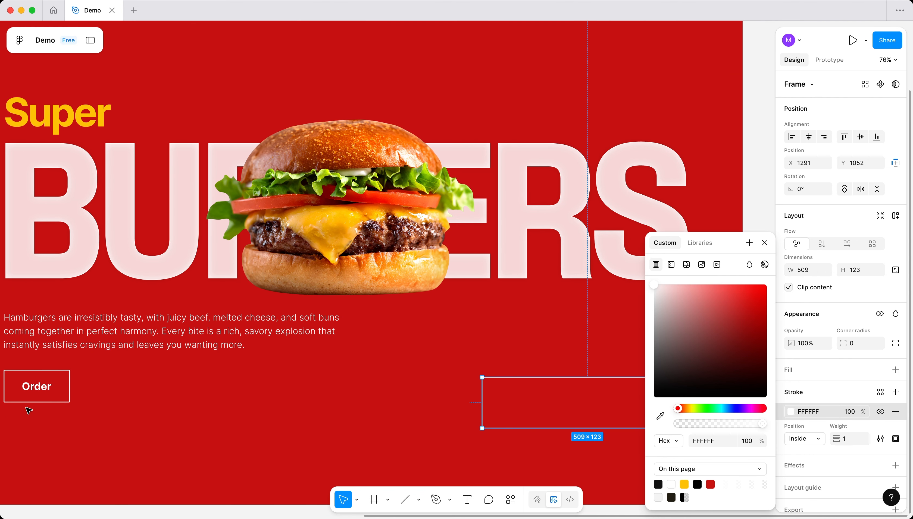
{"action": "left_click", "coordinate": [332, 422]}
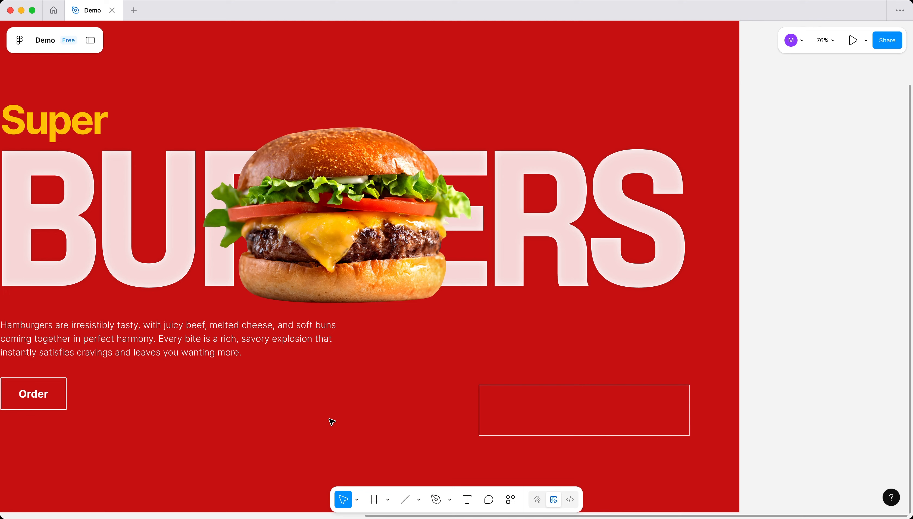
{"action": "scroll", "coordinate": [331, 422], "scroll_direction": "down", "scroll_amount": 5}
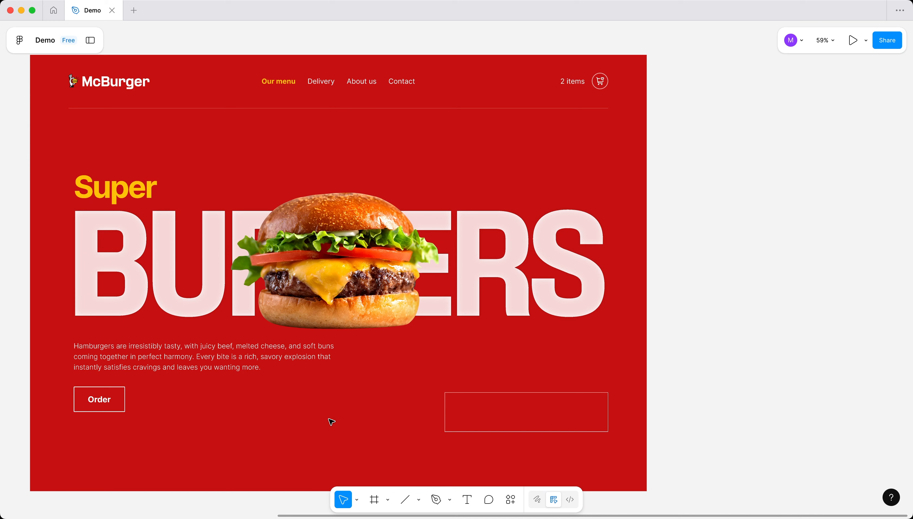
{"action": "scroll", "coordinate": [332, 422], "scroll_direction": "up", "scroll_amount": 3}
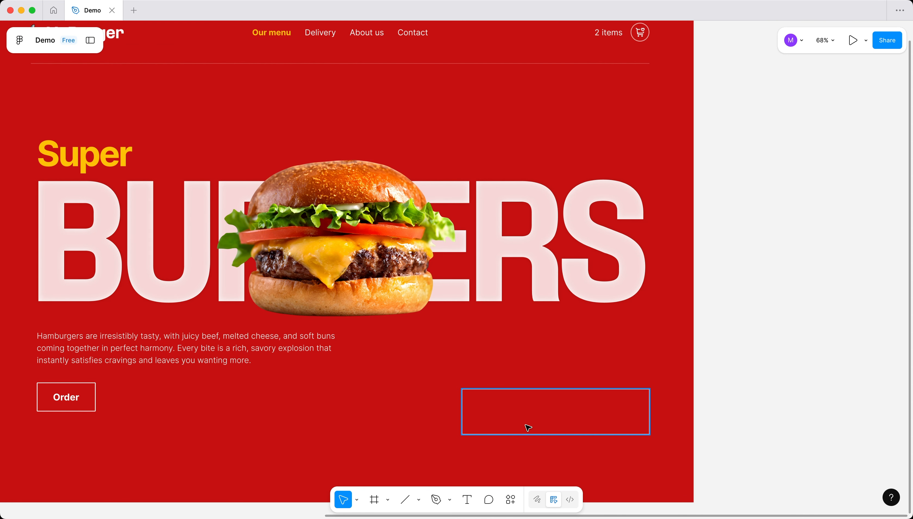
- Fill the outlined 509 × 123 frame below the heading with white FFFFFF at 81% opacity
{"action": "left_click", "coordinate": [528, 428]}
{"action": "scroll", "coordinate": [665, 432], "scroll_direction": "up", "scroll_amount": 5}
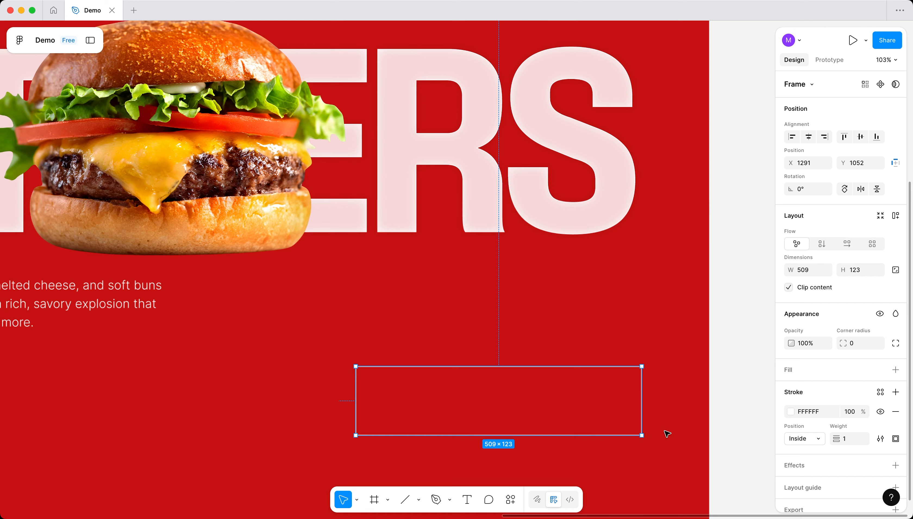
{"action": "scroll", "coordinate": [664, 431], "scroll_direction": "down", "scroll_amount": 1}
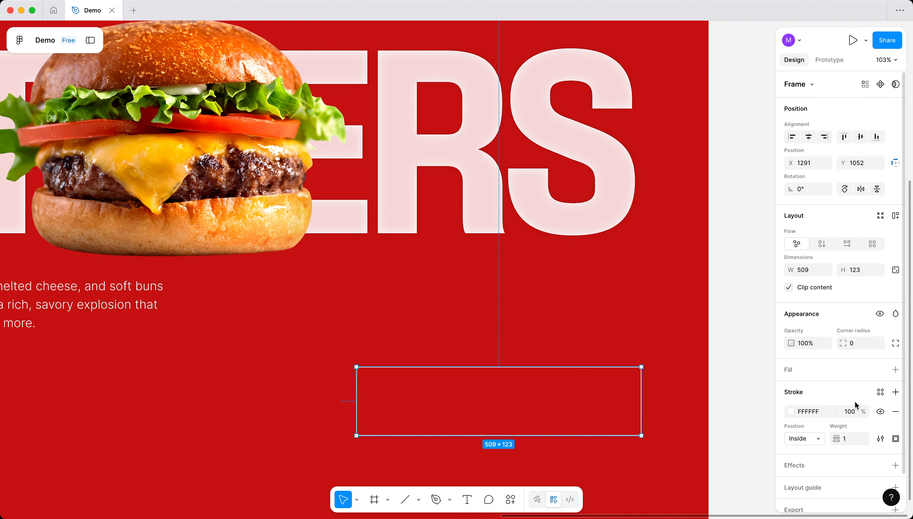
{"action": "left_click", "coordinate": [894, 370]}
{"action": "left_click", "coordinate": [682, 294]}
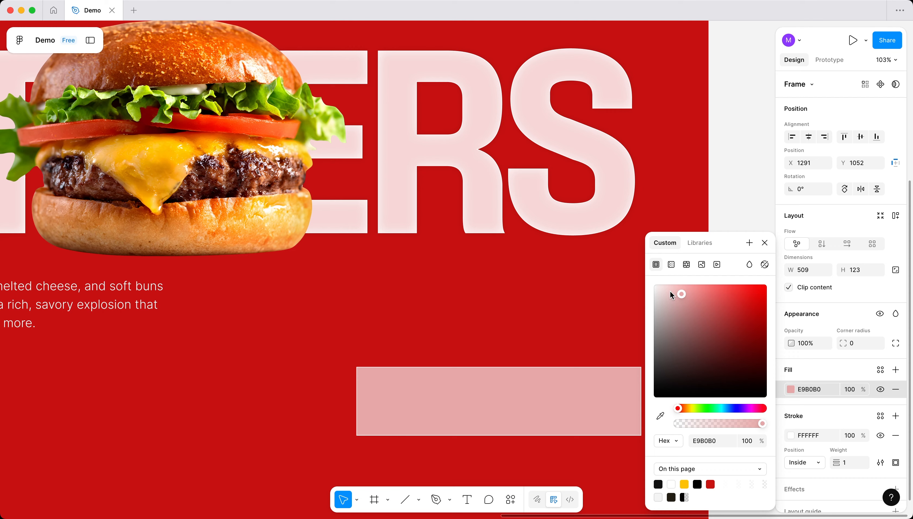
{"action": "left_click_drag", "start_coordinate": [671, 296], "coordinate": [612, 265]}
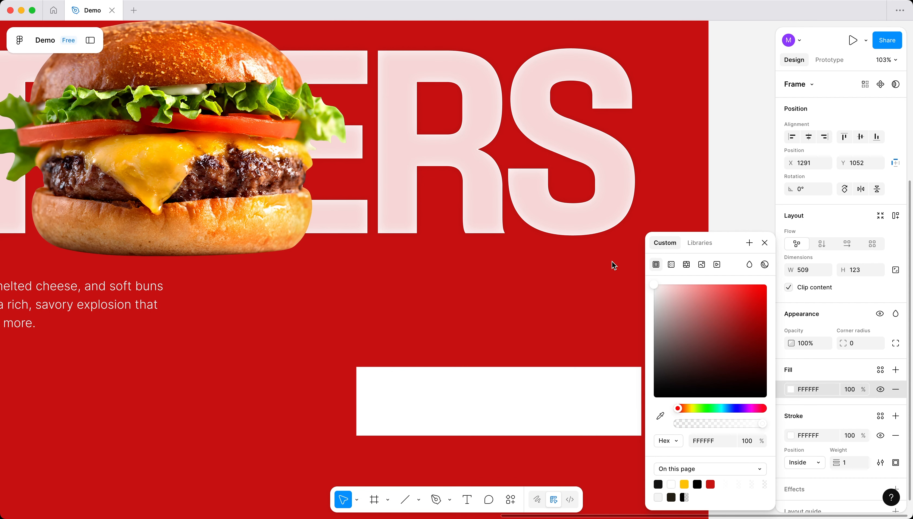
{"action": "left_click", "coordinate": [765, 243]}
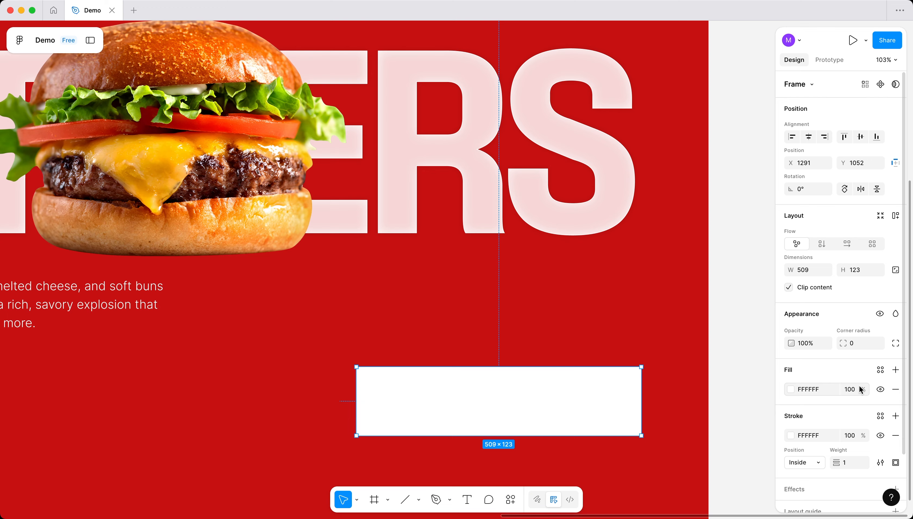
{"action": "left_click_drag", "start_coordinate": [861, 389], "coordinate": [863, 390]}
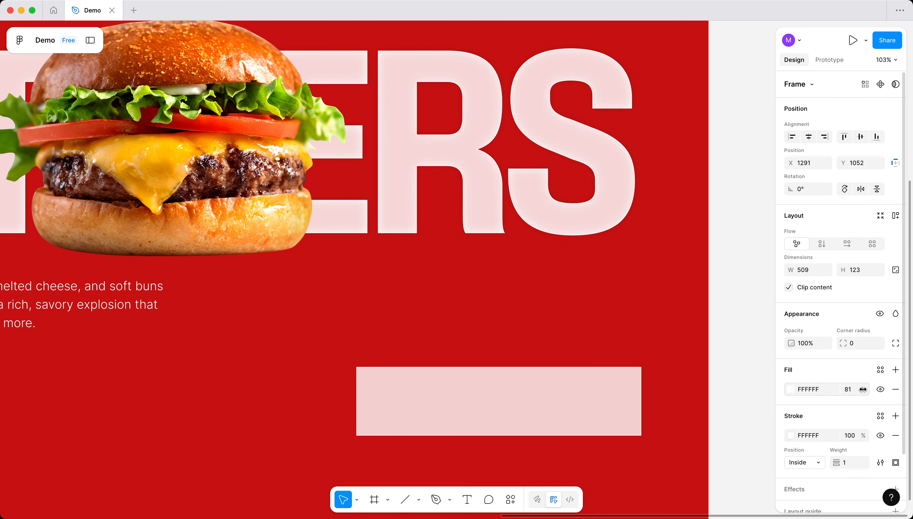
- Round the filled frame's corners with a radius of 2 and extend its height to about 157
{"action": "left_click", "coordinate": [855, 346]}
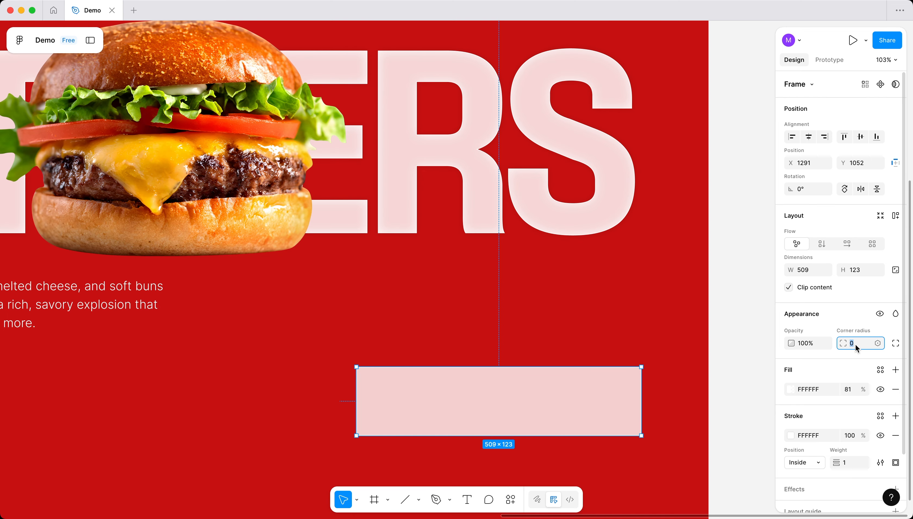
{"action": "type", "text": "2"}
{"action": "key", "text": "Return"}
{"action": "scroll", "coordinate": [543, 392], "scroll_direction": "right", "scroll_amount": 3}
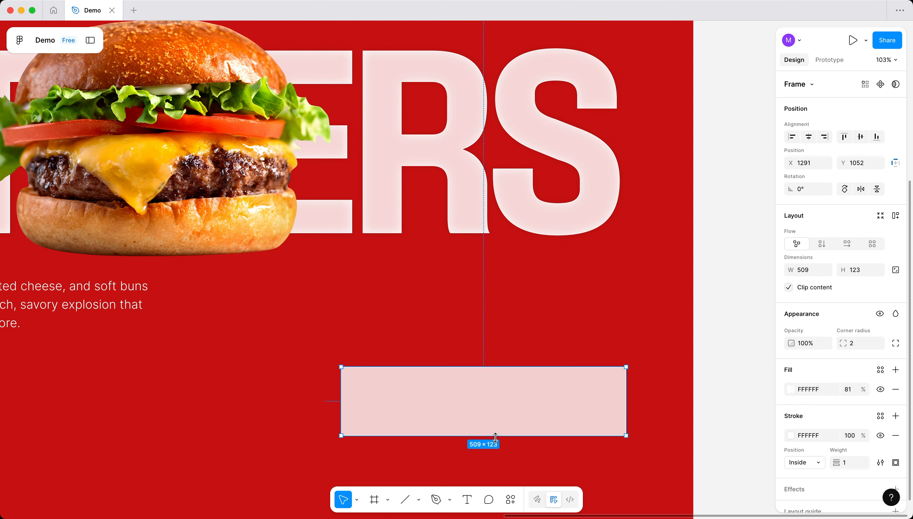
{"action": "left_click_drag", "start_coordinate": [496, 437], "coordinate": [494, 457]}
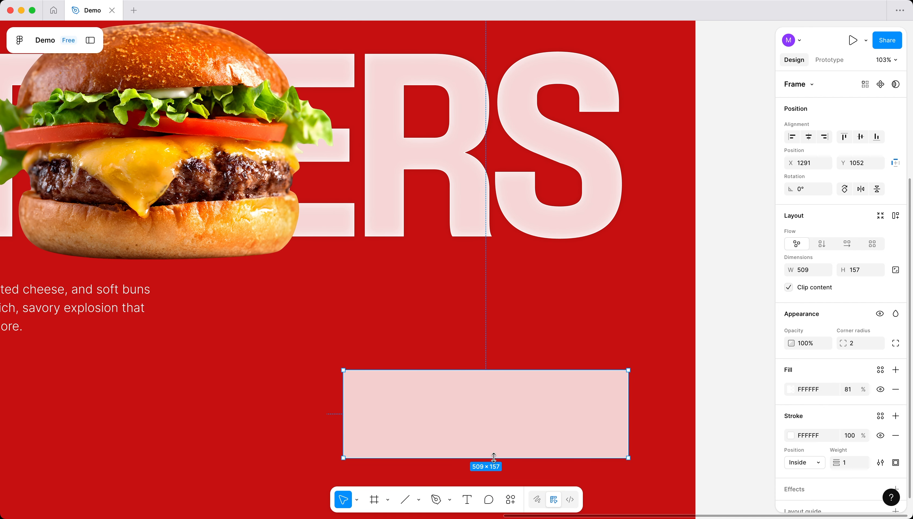
{"action": "scroll", "coordinate": [536, 428], "scroll_direction": "down", "scroll_amount": 3}
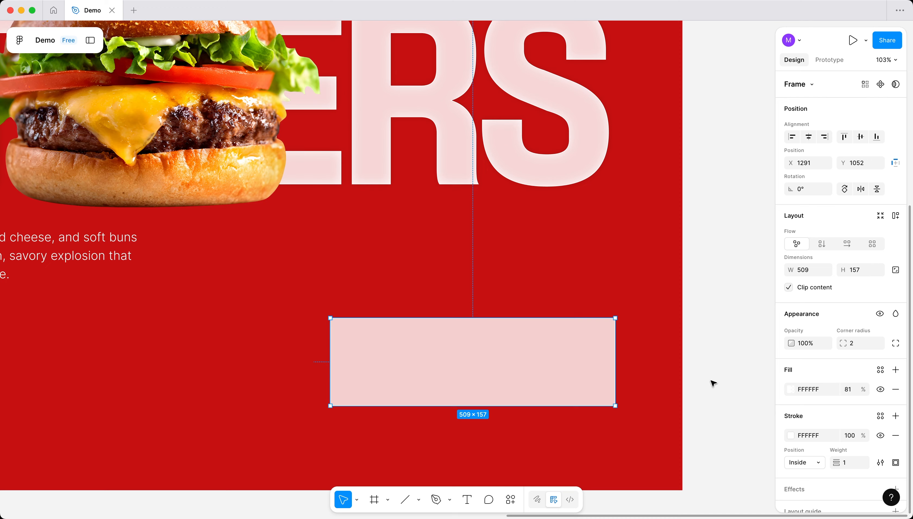
{"action": "scroll", "coordinate": [624, 383], "scroll_direction": "left", "scroll_amount": 1}
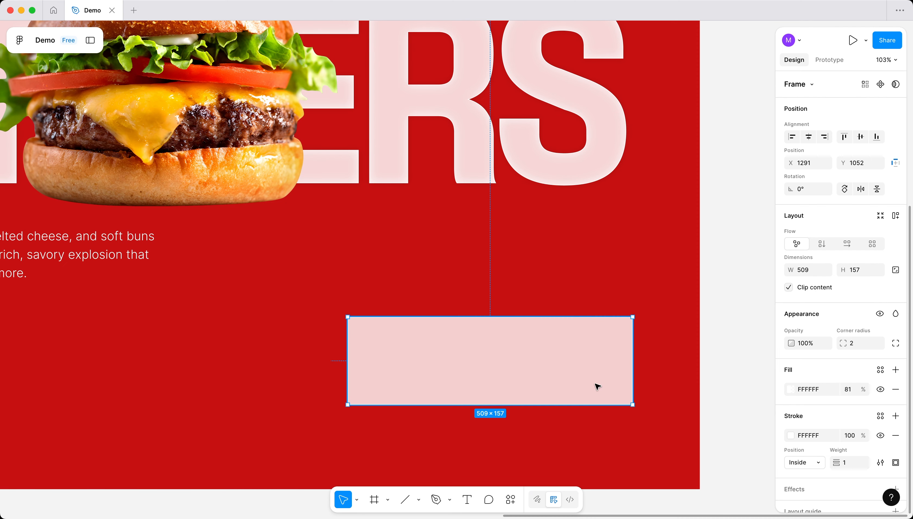
{"action": "left_click", "coordinate": [291, 377]}
- Copy the tiger image from the Design Assets frame onto the landing page beside the pale frame, at about X 919, Y 1064
{"action": "scroll", "coordinate": [375, 361], "scroll_direction": "down", "scroll_amount": 5}
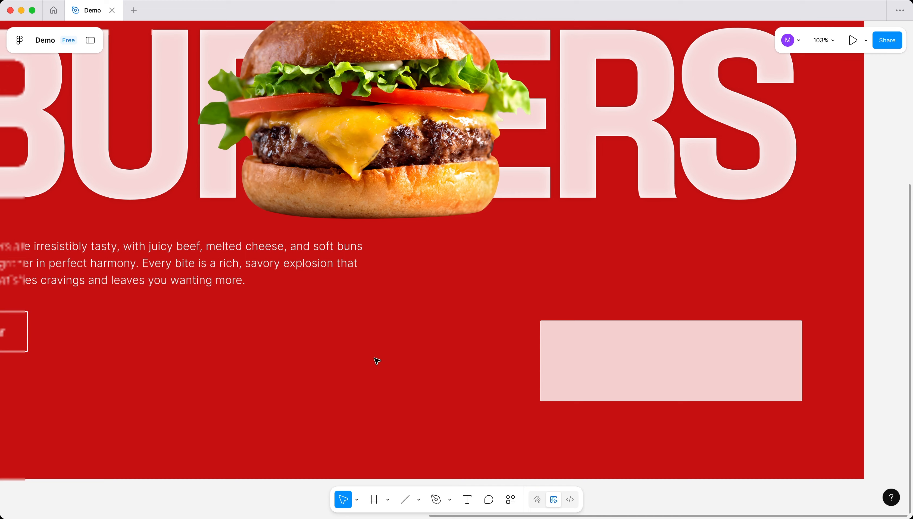
{"action": "scroll", "coordinate": [375, 360], "scroll_direction": "left", "scroll_amount": 5}
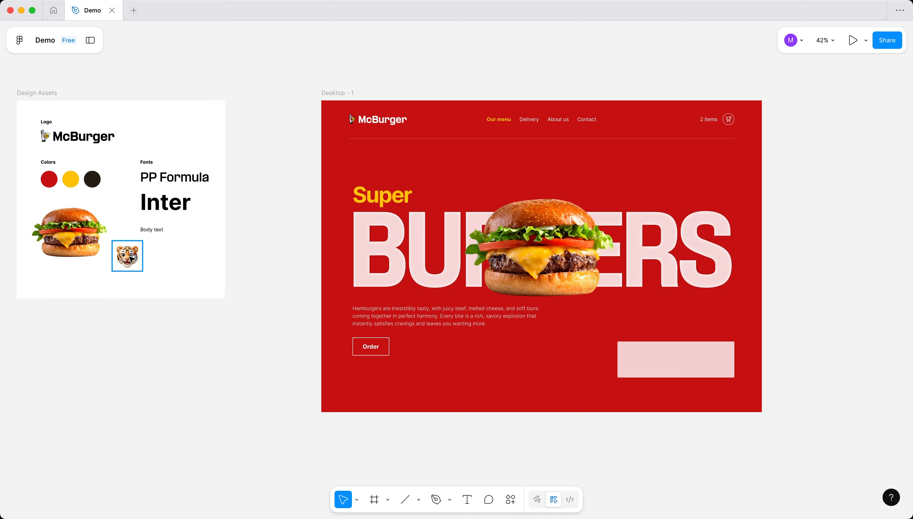
{"action": "left_click_drag", "start_coordinate": [133, 258], "coordinate": [167, 258], "text": "alt"}
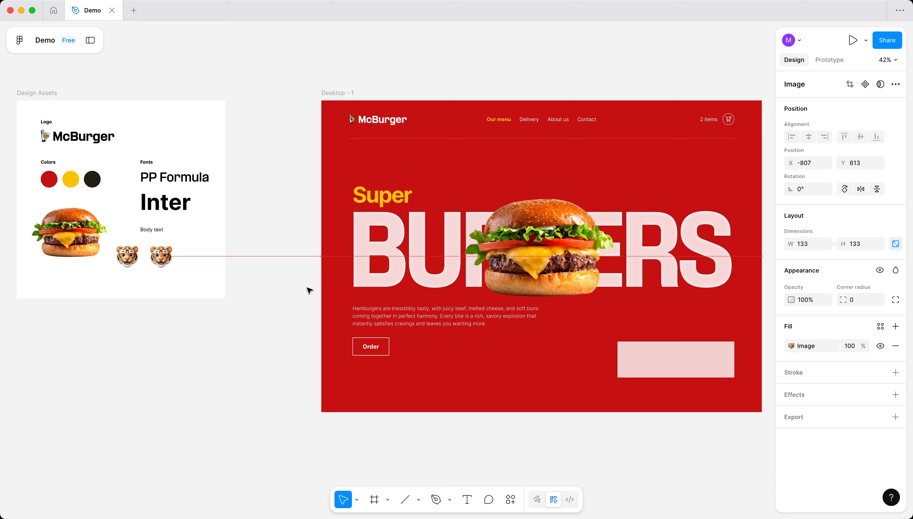
{"action": "left_click_drag", "start_coordinate": [309, 291], "coordinate": [493, 363], "text": "alt"}
{"action": "scroll", "coordinate": [599, 390], "scroll_direction": "up", "scroll_amount": 2}
{"action": "scroll", "coordinate": [599, 390], "scroll_direction": "up", "scroll_amount": 5}
{"action": "scroll", "coordinate": [587, 366], "scroll_direction": "right", "scroll_amount": 3}
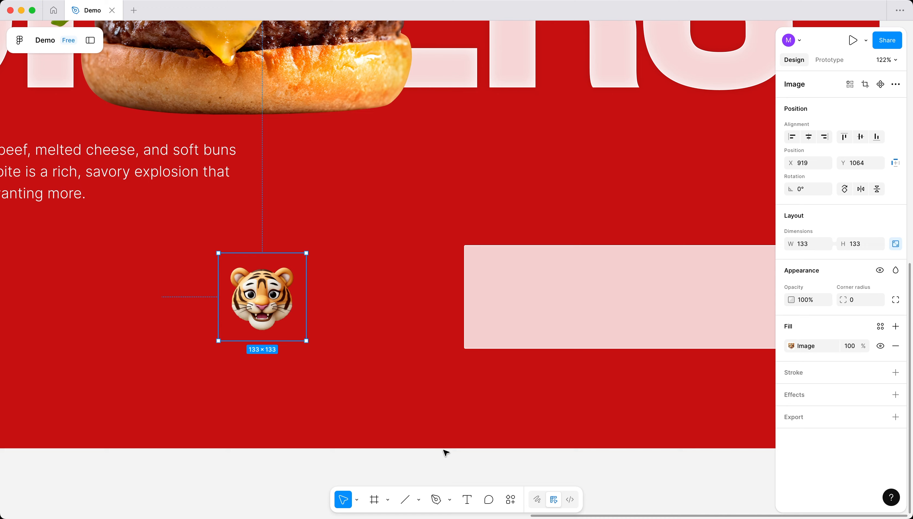
- Draw a circle about 94 × 94 near the left end of the pale frame, at about X 38, Y 32
{"action": "left_click", "coordinate": [388, 501]}
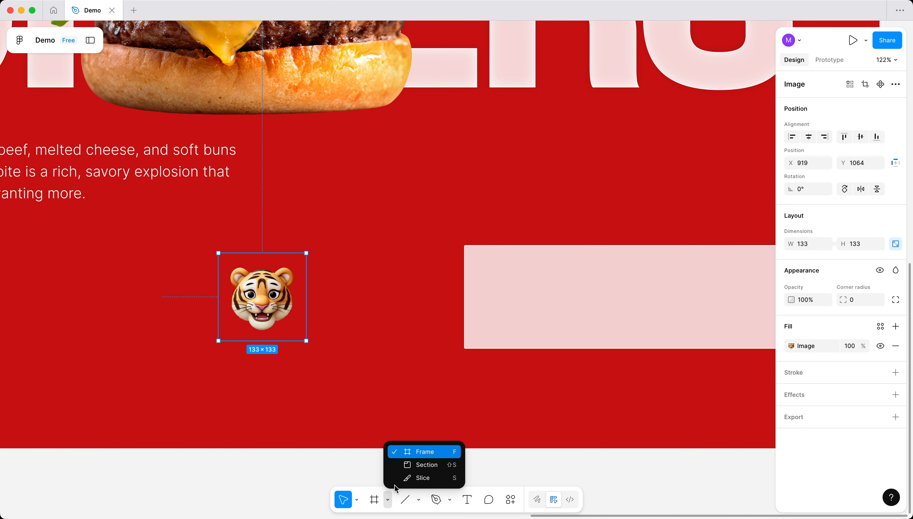
{"action": "left_click", "coordinate": [419, 502]}
{"action": "left_click", "coordinate": [419, 503]}
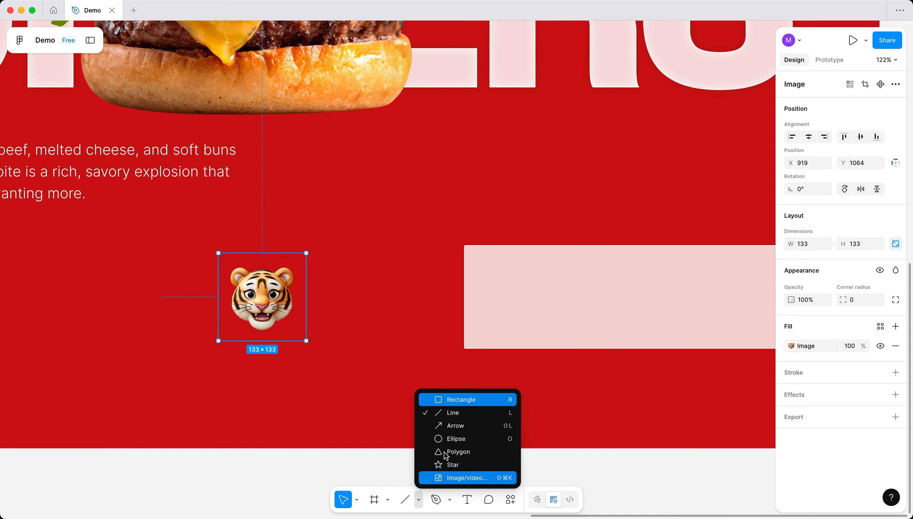
{"action": "left_click", "coordinate": [449, 439]}
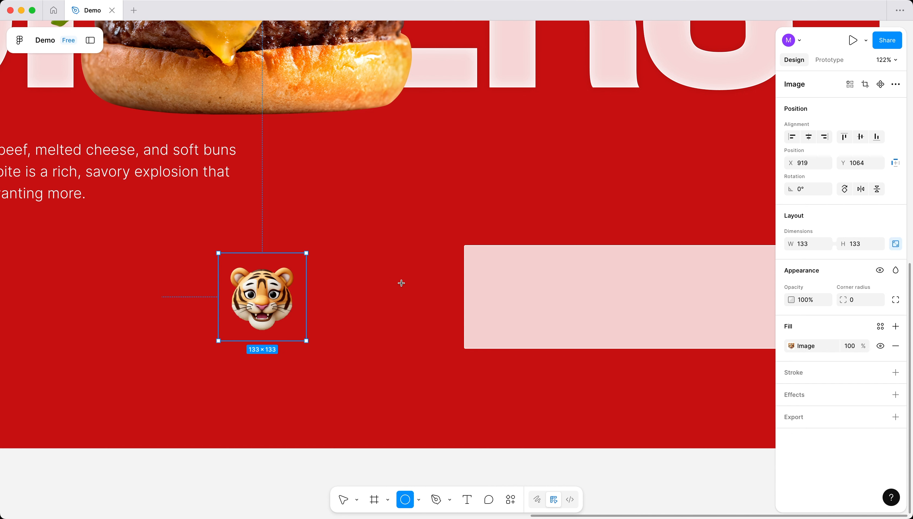
{"action": "mouse_move", "coordinate": [384, 258]}
{"action": "left_mouse_down"}
{"action": "mouse_move", "coordinate": [482, 355]}
{"action": "mouse_move", "coordinate": [432, 320]}
{"action": "mouse_move", "coordinate": [528, 303]}
{"action": "left_mouse_up"}
{"action": "key", "text": "v"}
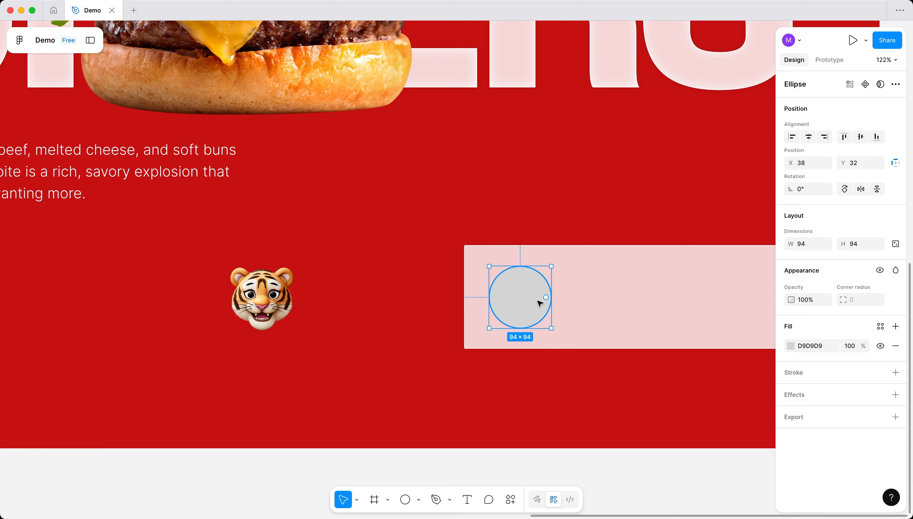
- Change the circle's fill to the bright magenta F65FEE
{"action": "left_click", "coordinate": [789, 346]}
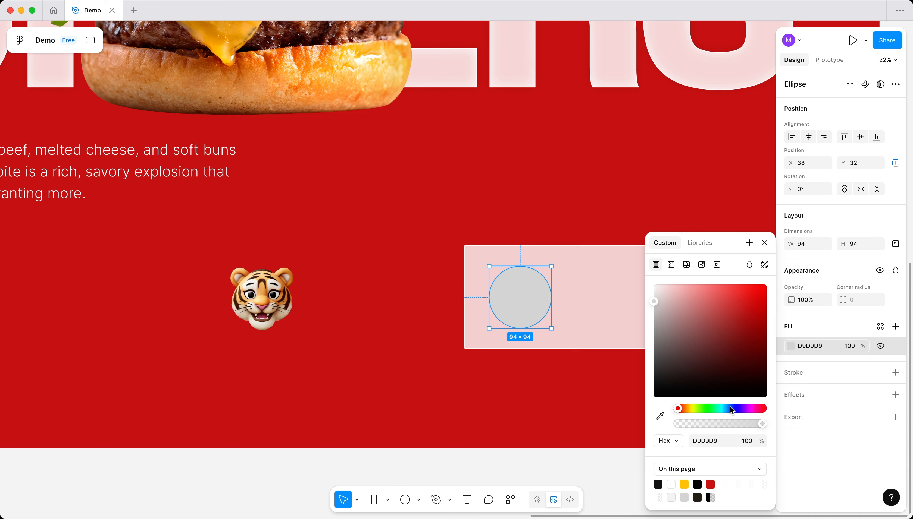
{"action": "left_click_drag", "start_coordinate": [730, 408], "coordinate": [749, 412]}
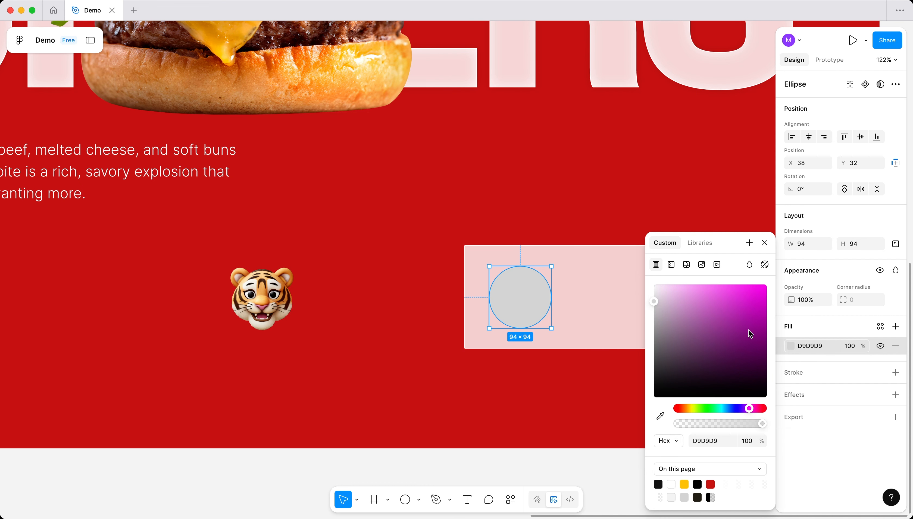
{"action": "left_click", "coordinate": [743, 292]}
{"action": "left_click_drag", "start_coordinate": [743, 286], "coordinate": [722, 293]}
{"action": "left_click", "coordinate": [406, 339]}
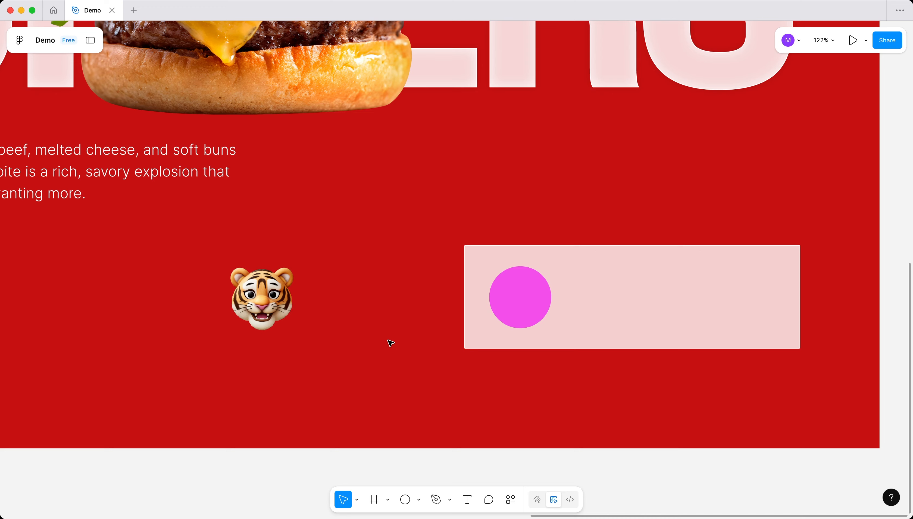
- Center the tiger image on the magenta circle, scaled to about 79 × 79, and group the two objects
{"action": "left_click", "coordinate": [271, 311]}
{"action": "left_click_drag", "start_coordinate": [271, 310], "coordinate": [455, 300]}
{"action": "scroll", "coordinate": [594, 306], "scroll_direction": "up", "scroll_amount": 5}
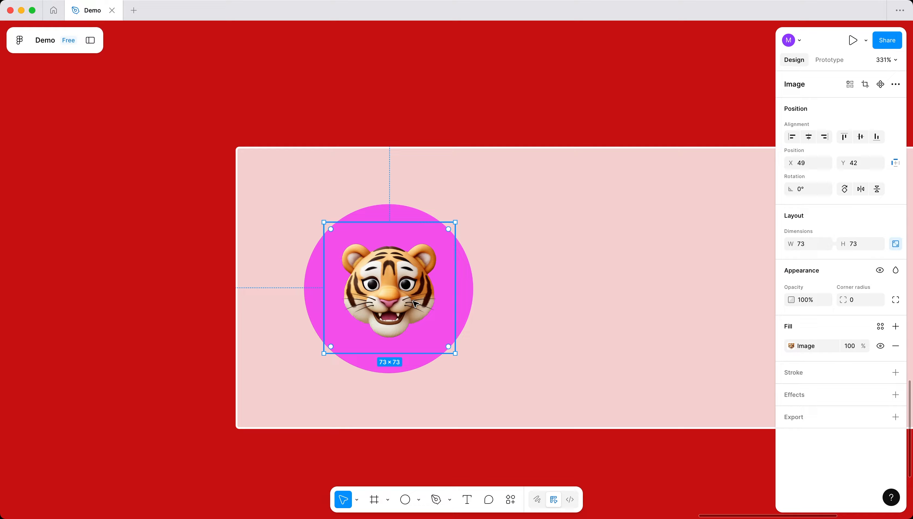
{"action": "left_click_drag", "start_coordinate": [393, 300], "coordinate": [392, 298]}
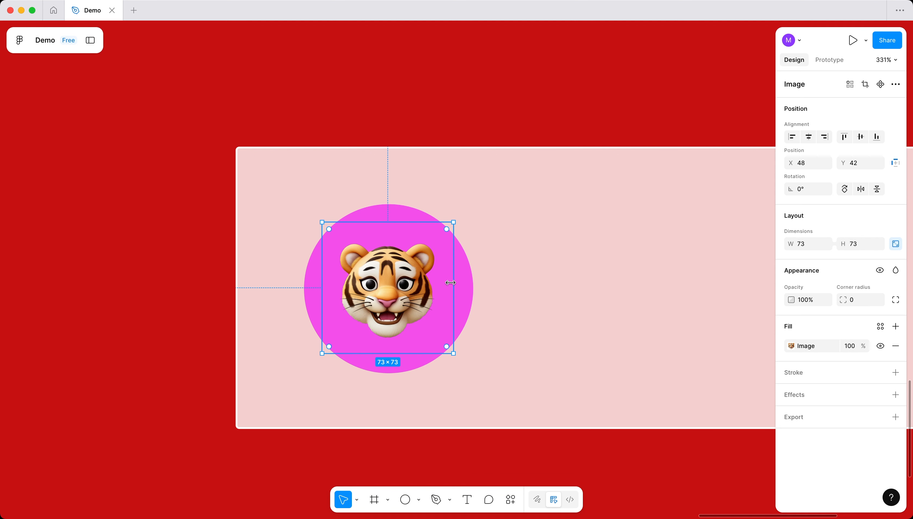
{"action": "left_click_drag", "start_coordinate": [450, 283], "coordinate": [459, 277]}
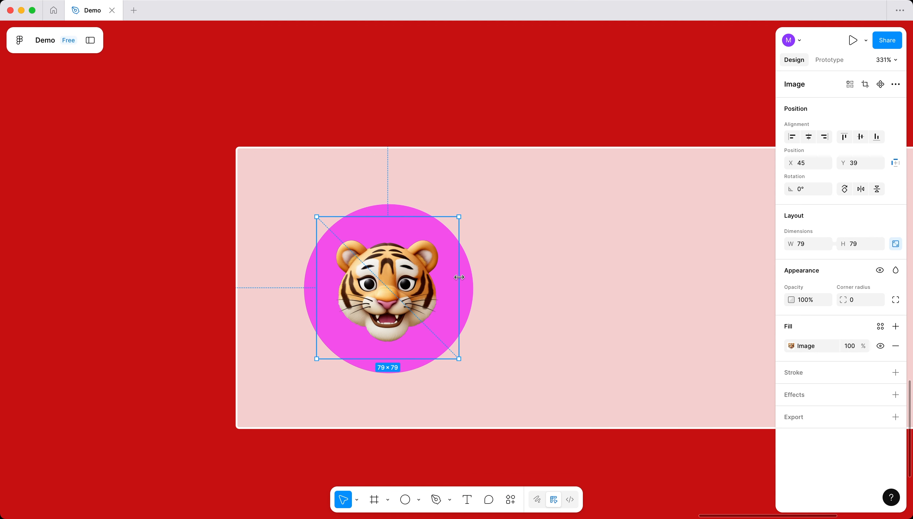
{"action": "left_click_drag", "start_coordinate": [391, 302], "coordinate": [393, 300]}
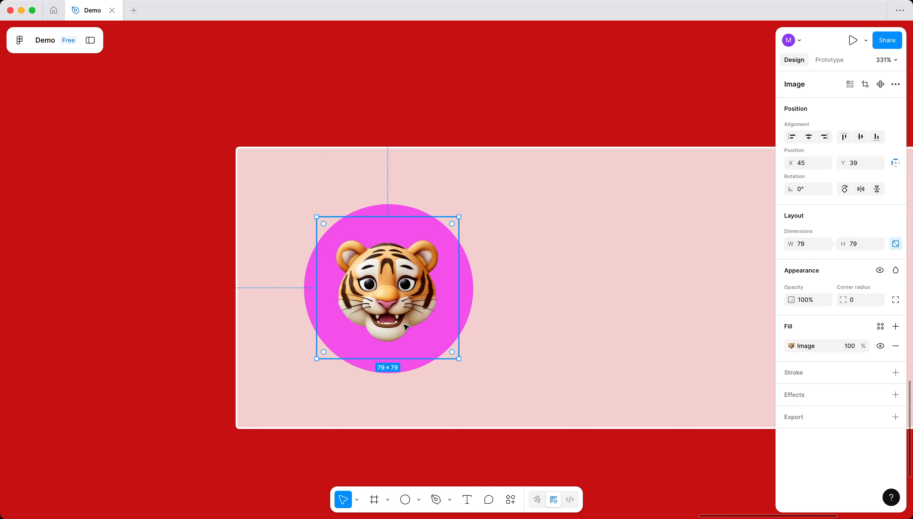
{"action": "left_click", "coordinate": [390, 212], "text": "shift"}
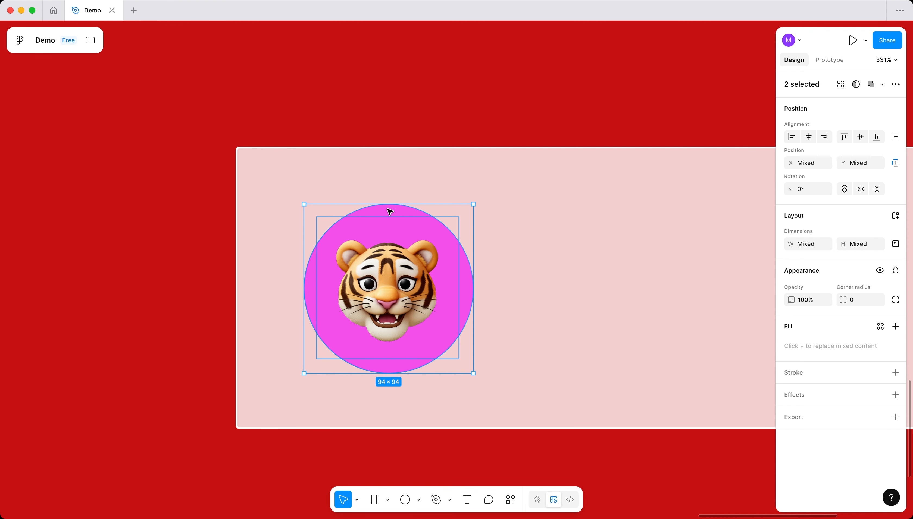
{"action": "key", "text": "super+g"}
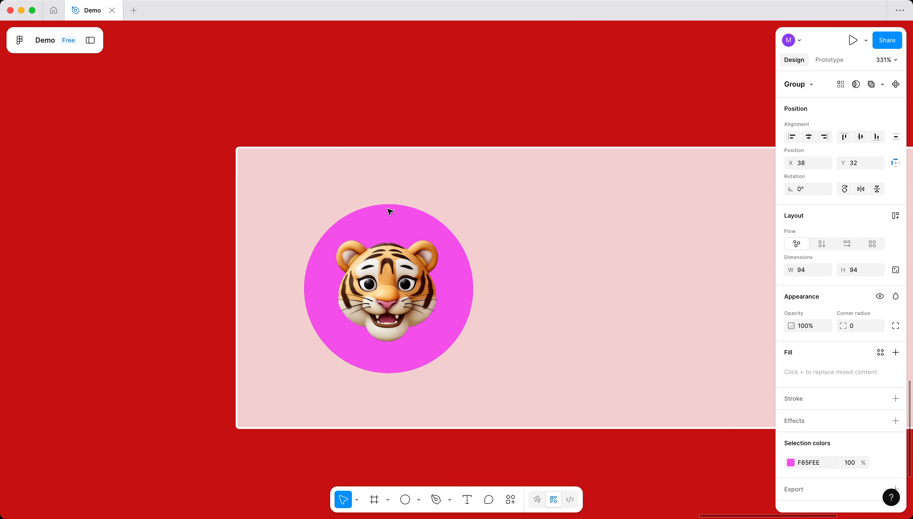
- Duplicate the hamburger paragraph and place the copy above the pale frame, at about X 1003, Y 890
{"action": "scroll", "coordinate": [416, 273], "scroll_direction": "down", "scroll_amount": 5}
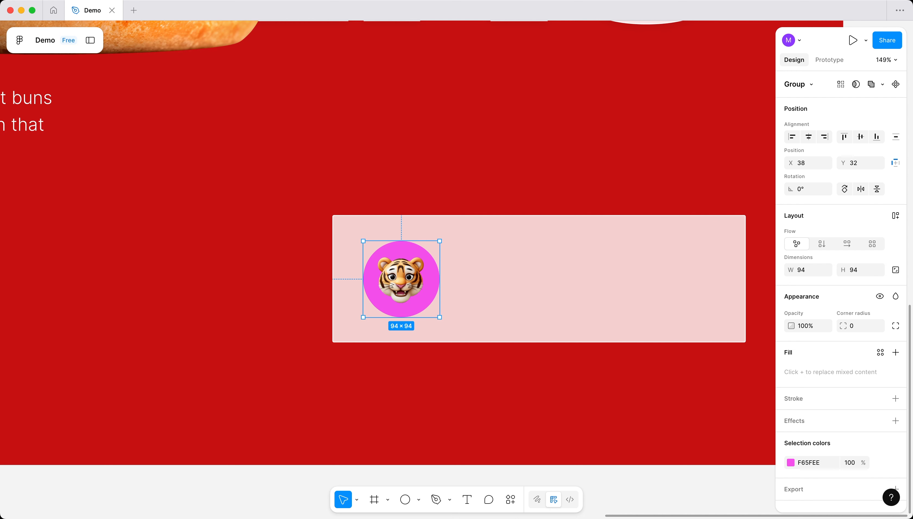
{"action": "scroll", "coordinate": [442, 303], "scroll_direction": "down", "scroll_amount": 5}
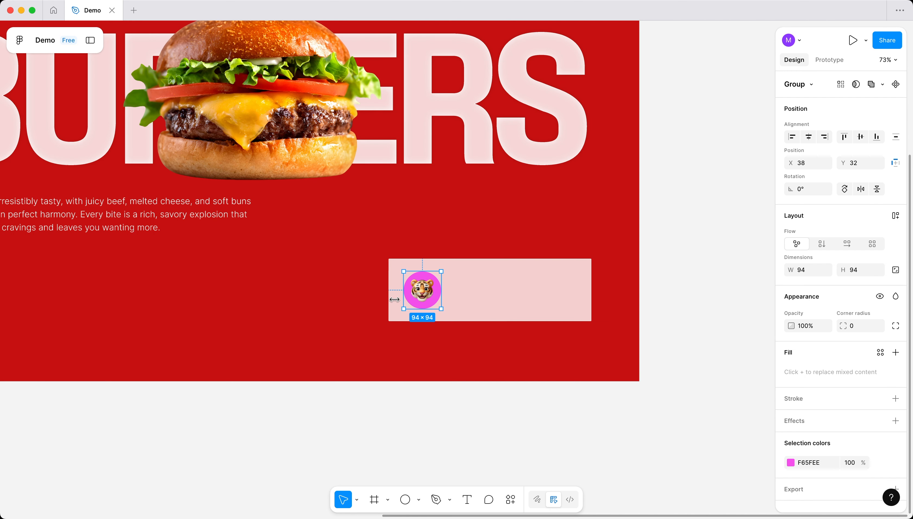
{"action": "left_click", "coordinate": [190, 214]}
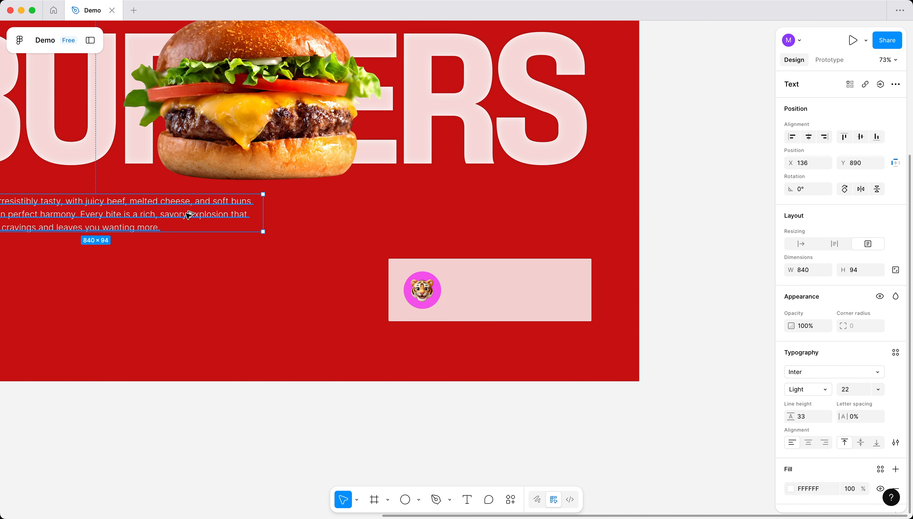
{"action": "left_click_drag", "start_coordinate": [190, 214], "coordinate": [532, 206]}
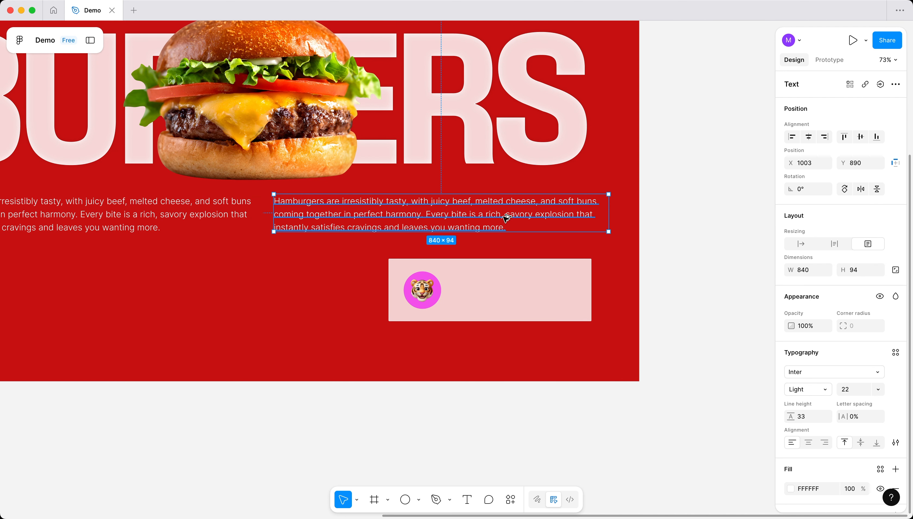
- Set the font size of the duplicated hamburger paragraph to 18
{"action": "double_click", "coordinate": [495, 227]}
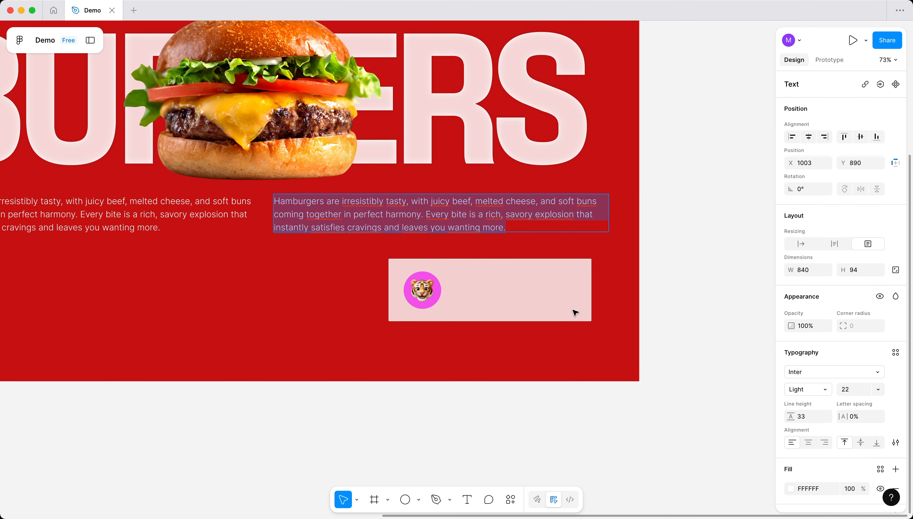
{"action": "left_click", "coordinate": [878, 390]}
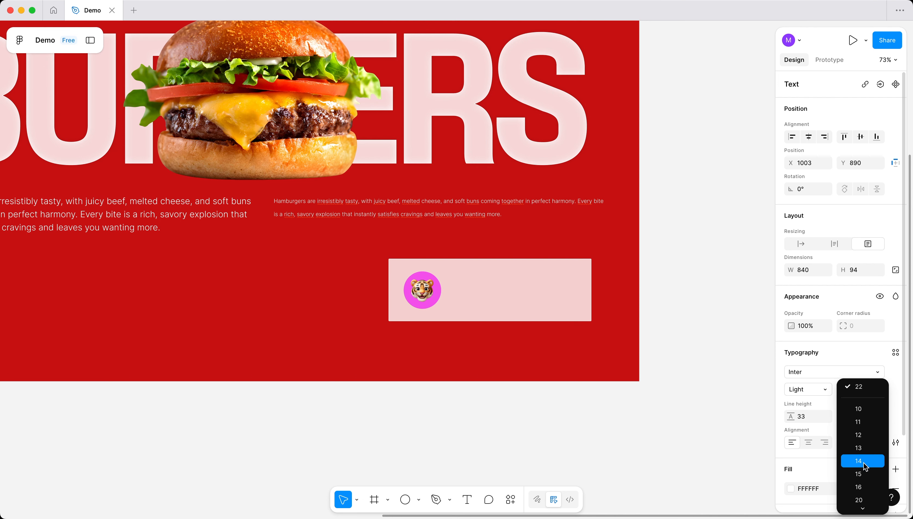
{"action": "scroll", "coordinate": [864, 467], "scroll_direction": "down", "scroll_amount": 1}
{"action": "scroll", "coordinate": [863, 478], "scroll_direction": "down", "scroll_amount": 1}
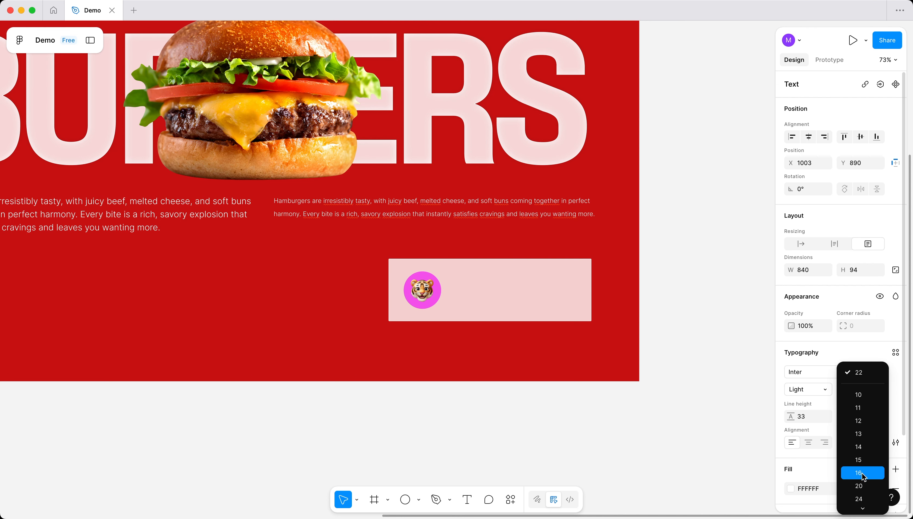
{"action": "left_click", "coordinate": [863, 474]}
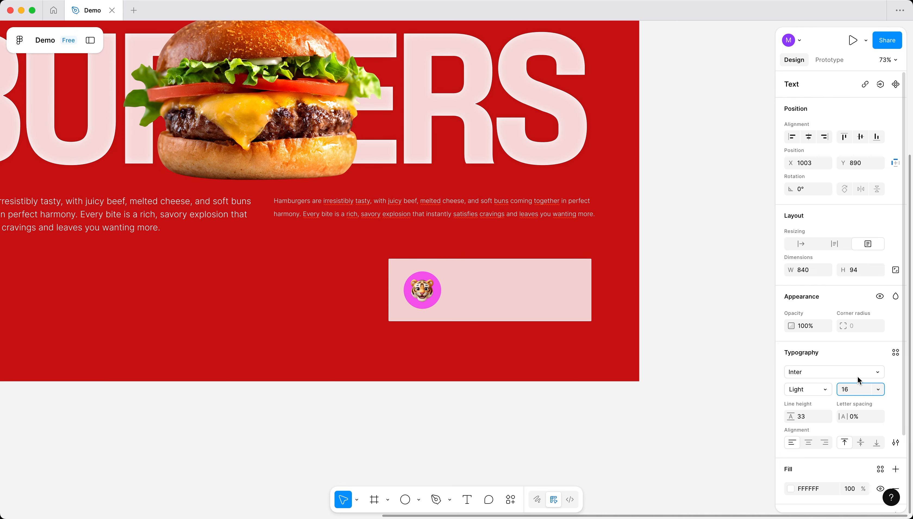
{"action": "left_click", "coordinate": [854, 392]}
{"action": "type", "text": "18"}
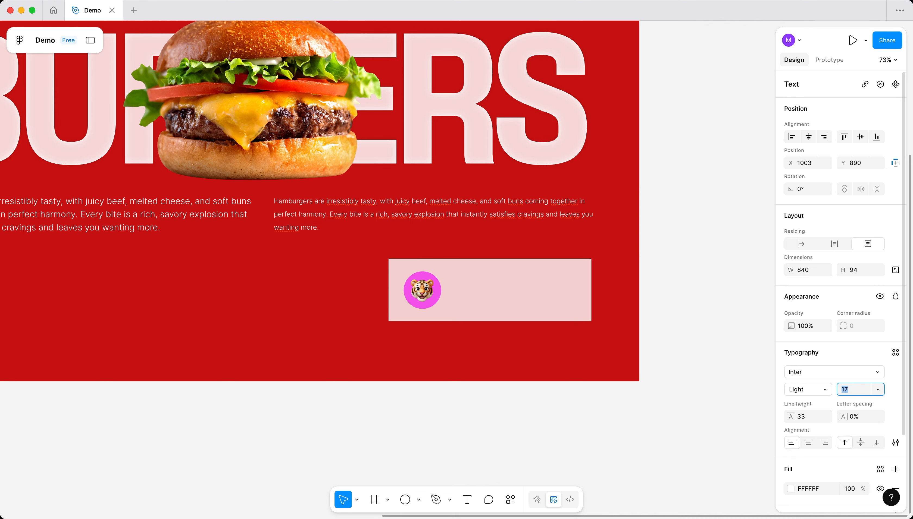
{"action": "key", "text": "Return"}
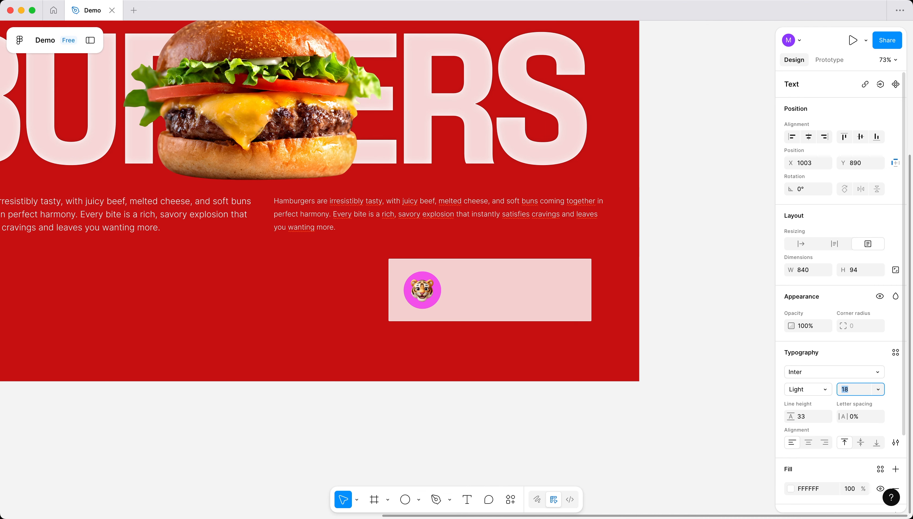
- Set the line height of the duplicated paragraph to 28
{"action": "left_click", "coordinate": [813, 419]}
{"action": "type", "text": "2"}
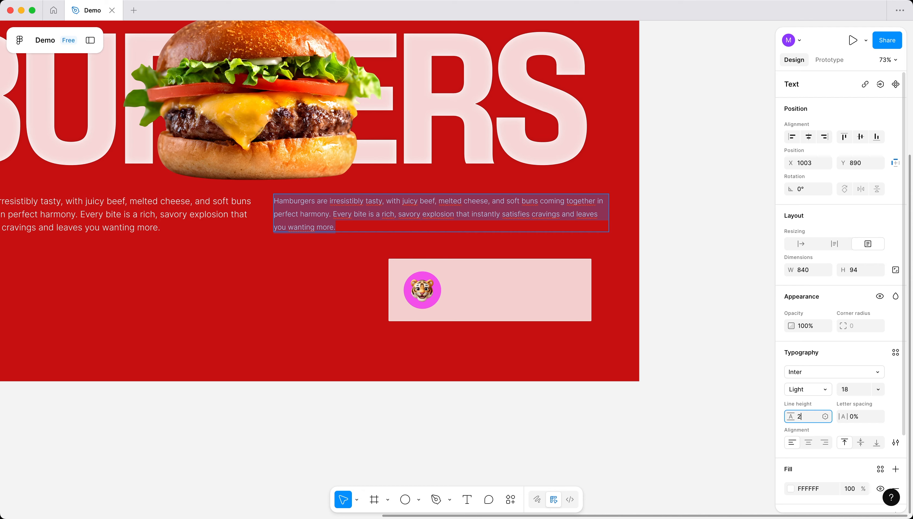
{"action": "type", "text": "8"}
{"action": "key", "text": "Return"}
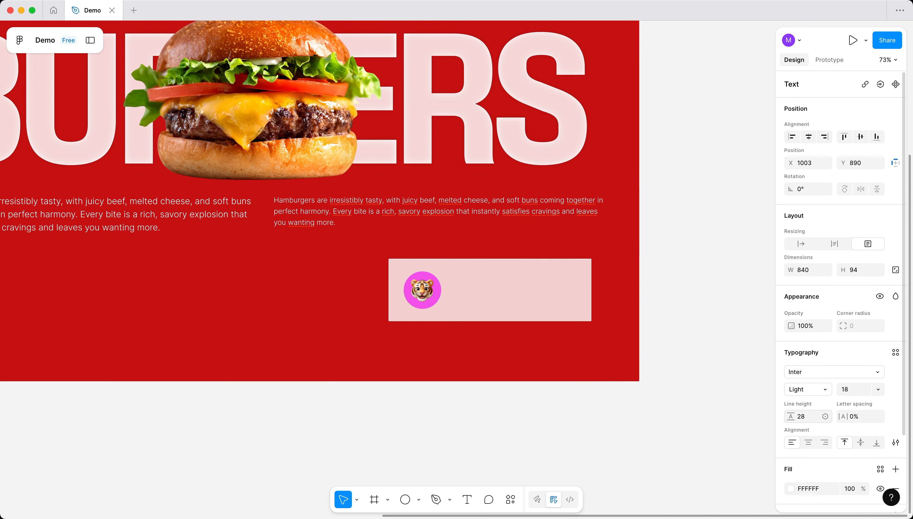
- Delete the sentence starting "Every bite is a rich" from the duplicated paragraph and shrink its text box to about 401 × 91
{"action": "double_click", "coordinate": [299, 210]}
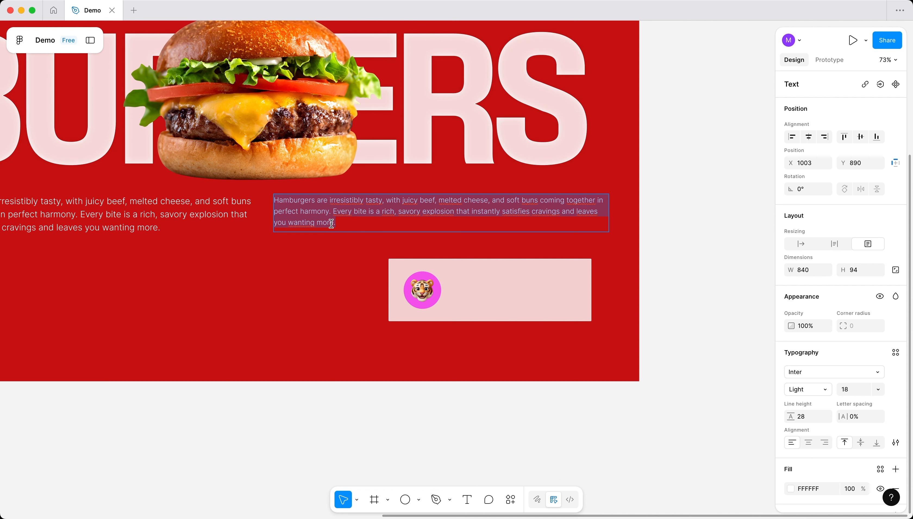
{"action": "key", "text": "Escape"}
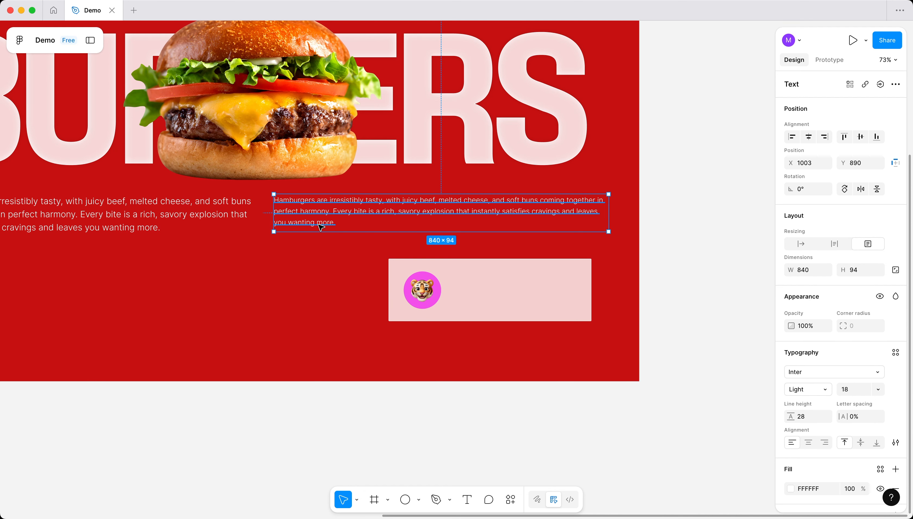
{"action": "double_click", "coordinate": [340, 224]}
{"action": "left_click_drag", "start_coordinate": [336, 223], "coordinate": [338, 209]}
{"action": "key", "text": "BackSpace"}
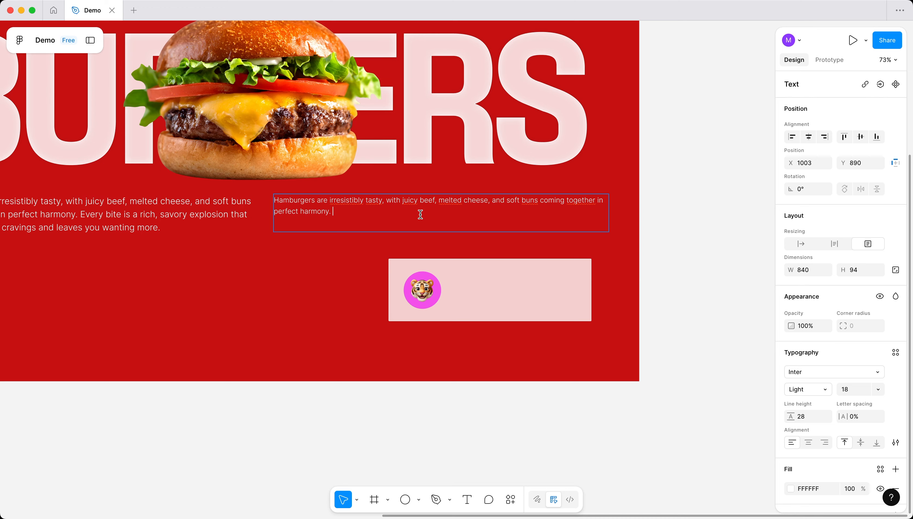
{"action": "key", "text": "Escape"}
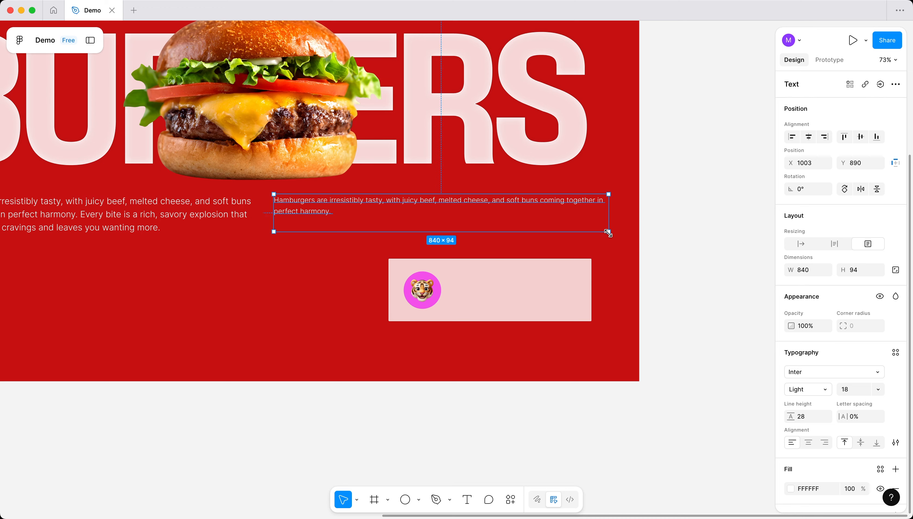
{"action": "left_click_drag", "start_coordinate": [608, 234], "coordinate": [432, 229]}
- Move the shortened text beside the tiger avatar in the pale card, at about X 143, Y 27, and set its fill to 000000
{"action": "left_click_drag", "start_coordinate": [372, 211], "coordinate": [529, 286]}
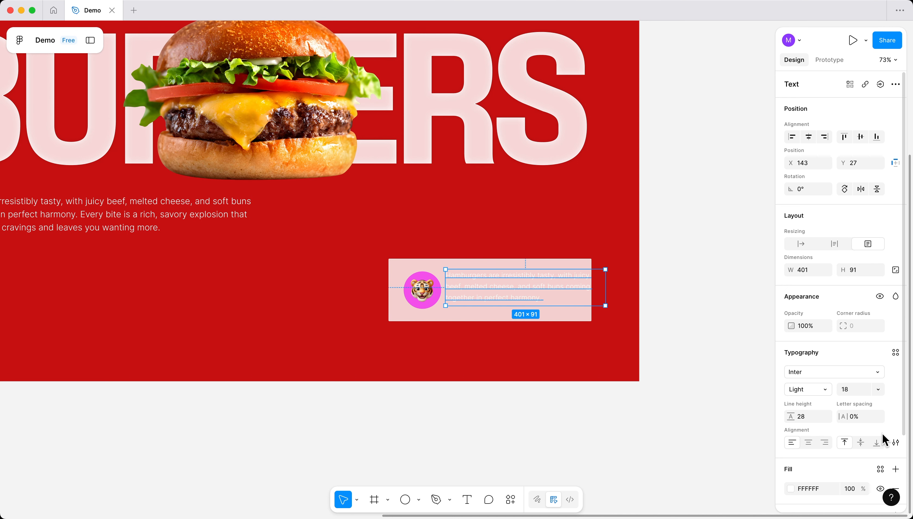
{"action": "left_click", "coordinate": [791, 490]}
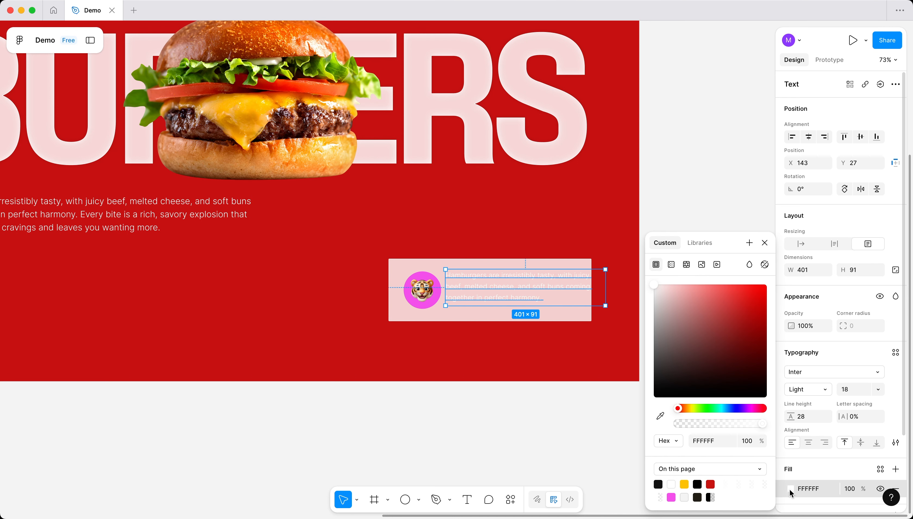
{"action": "left_click_drag", "start_coordinate": [724, 367], "coordinate": [821, 426]}
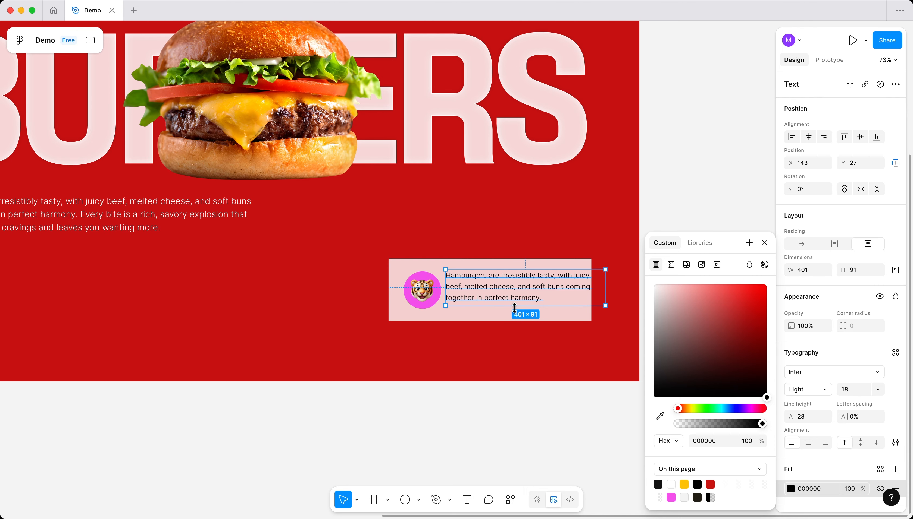
{"action": "left_click", "coordinate": [456, 423]}
{"action": "left_click", "coordinate": [487, 304]}
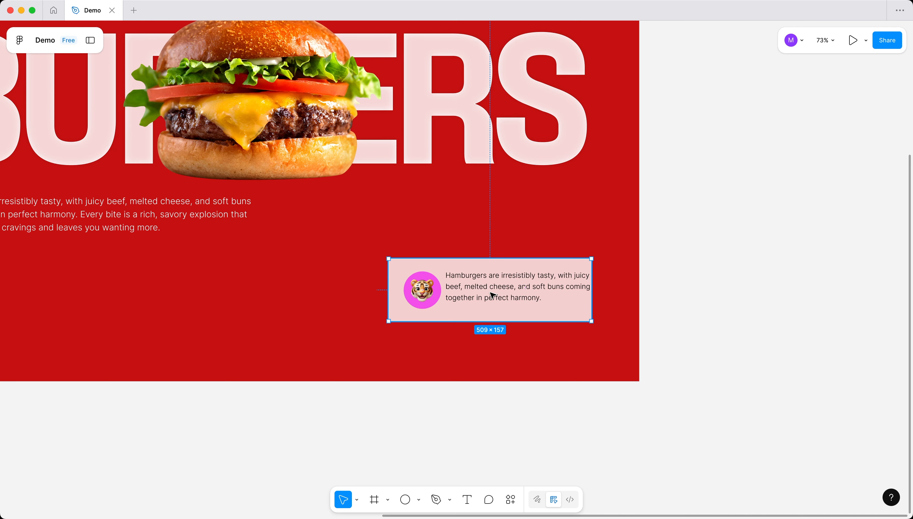
{"action": "scroll", "coordinate": [495, 290], "scroll_direction": "up", "scroll_amount": 5}
{"action": "scroll", "coordinate": [497, 293], "scroll_direction": "down", "scroll_amount": 1}
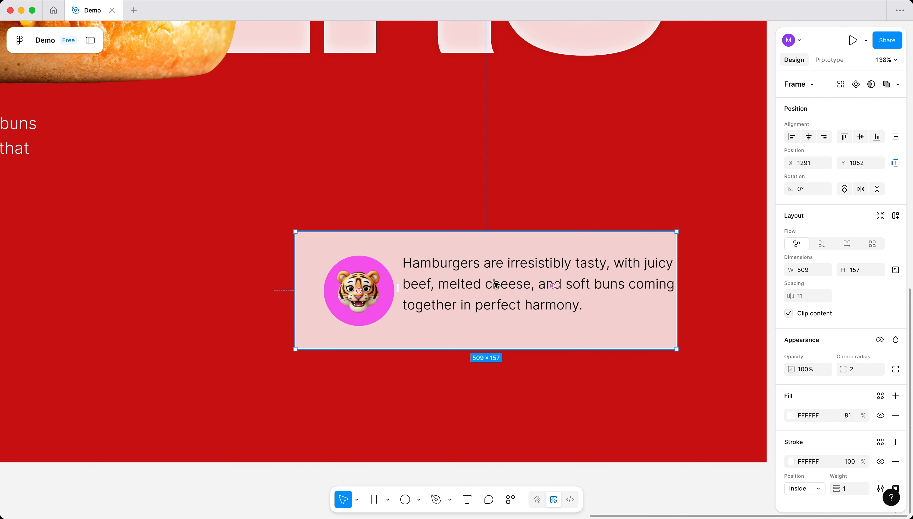
{"action": "left_click", "coordinate": [437, 413]}
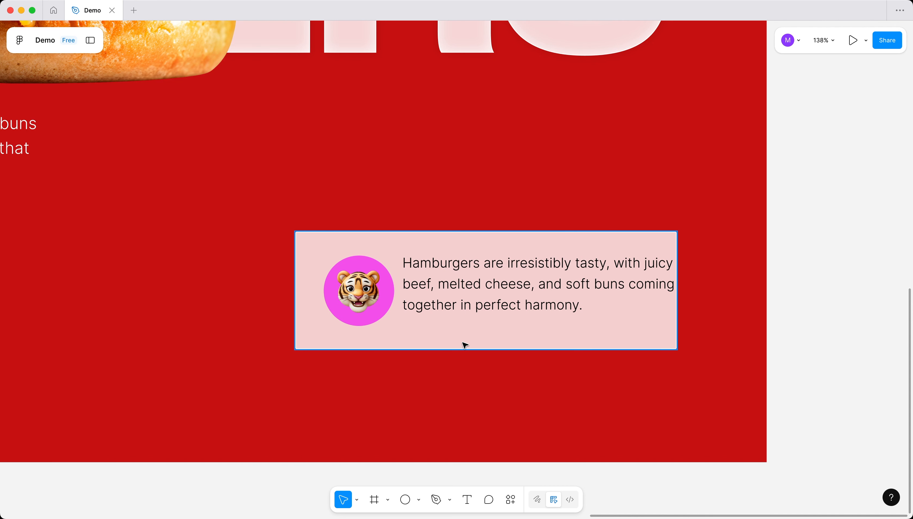
{"action": "left_click", "coordinate": [478, 312]}
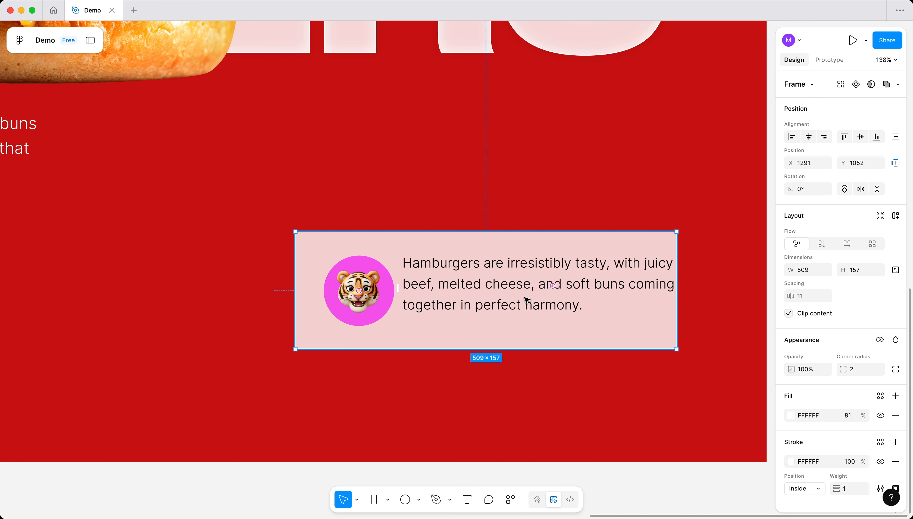
{"action": "left_click_drag", "start_coordinate": [626, 286], "coordinate": [593, 324]}
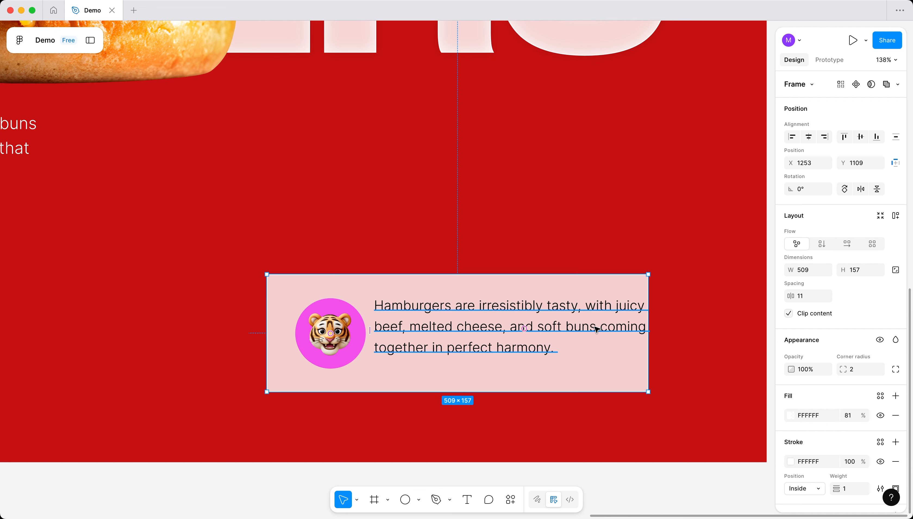
{"action": "key", "text": "super+z"}
{"action": "key", "text": "Escape"}
{"action": "left_click", "coordinate": [584, 309]}
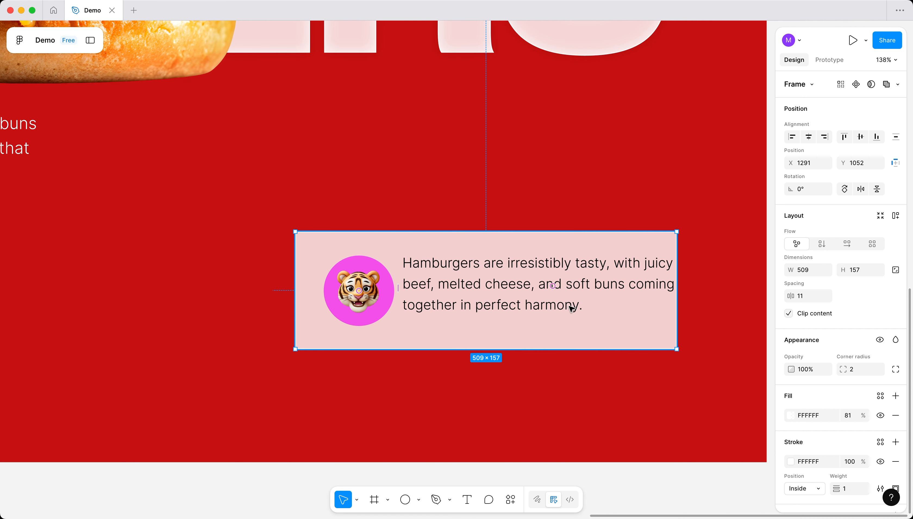
- Widen the pale card on its text side to about 582, leaving equal 38 margins at both ends
{"action": "key", "text": "Escape"}
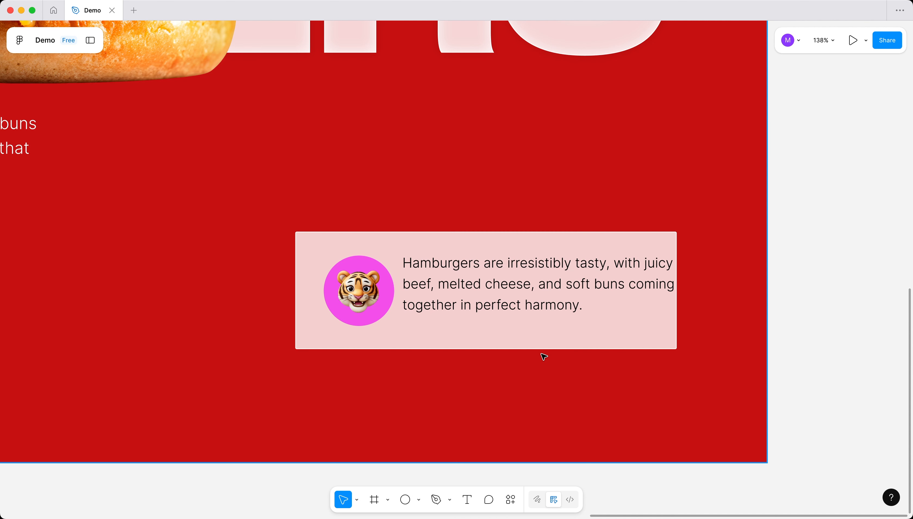
{"action": "left_click", "coordinate": [539, 311]}
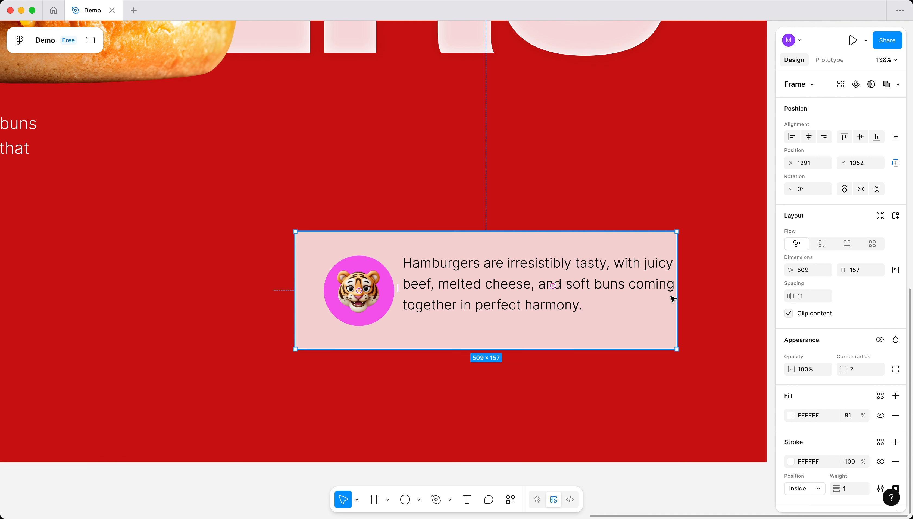
{"action": "left_click_drag", "start_coordinate": [677, 310], "coordinate": [733, 308]}
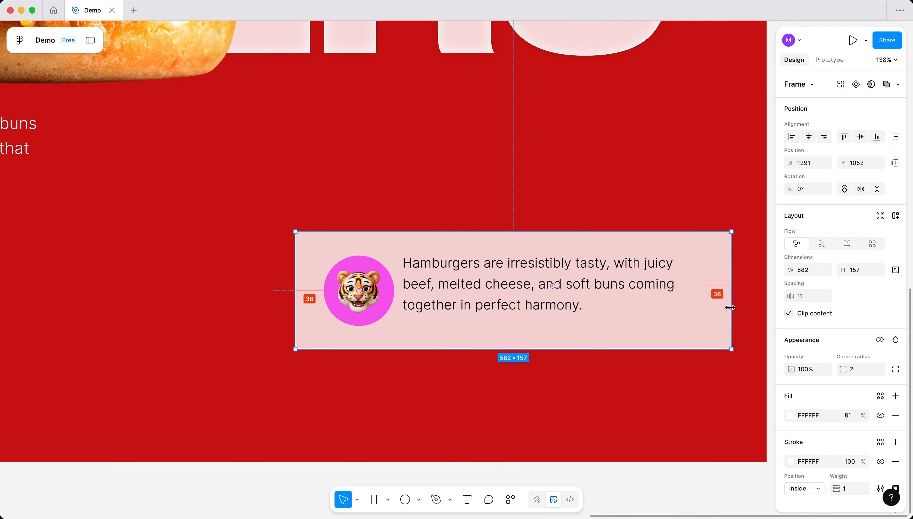
- Align the card text to the vertical middle of its box and fit the box to about 401 × 94 at X 153, Y 32
{"action": "double_click", "coordinate": [539, 288]}
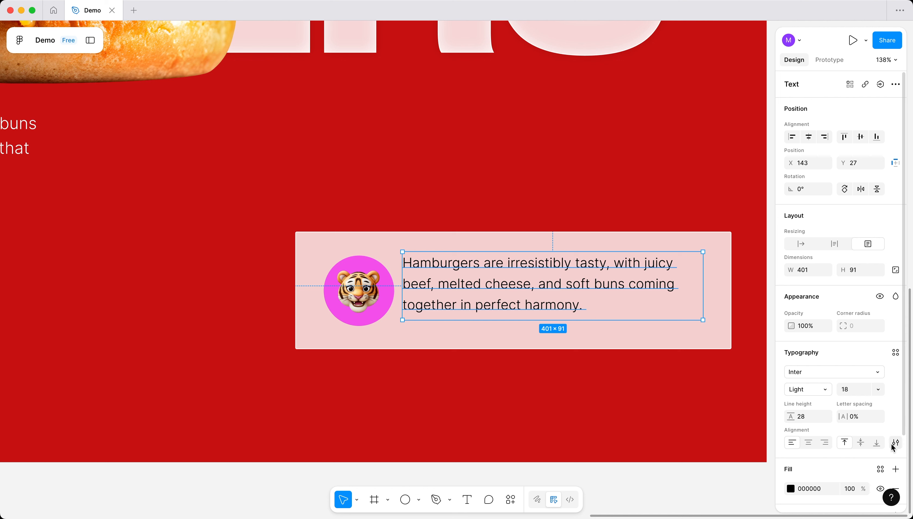
{"action": "left_click", "coordinate": [862, 444]}
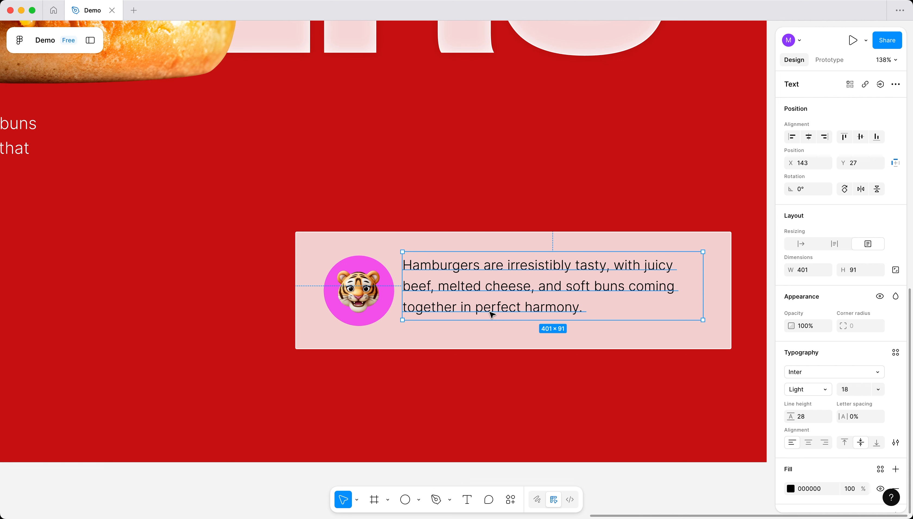
{"action": "left_click_drag", "start_coordinate": [500, 302], "coordinate": [507, 303]}
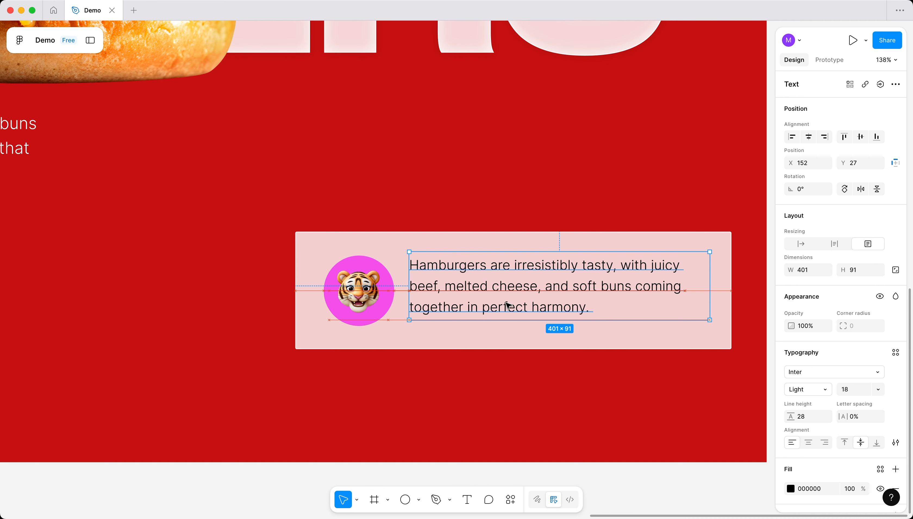
{"action": "left_click_drag", "start_coordinate": [507, 305], "coordinate": [545, 326]}
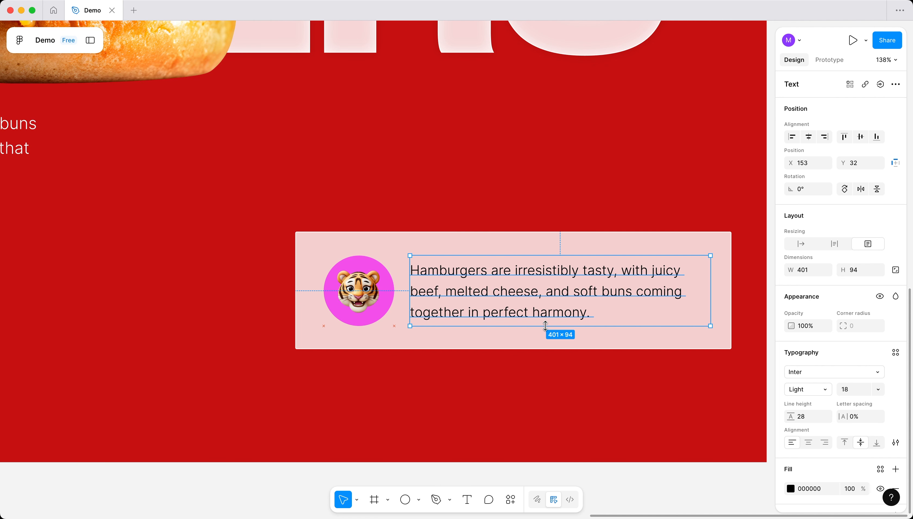
{"action": "left_click", "coordinate": [488, 440]}
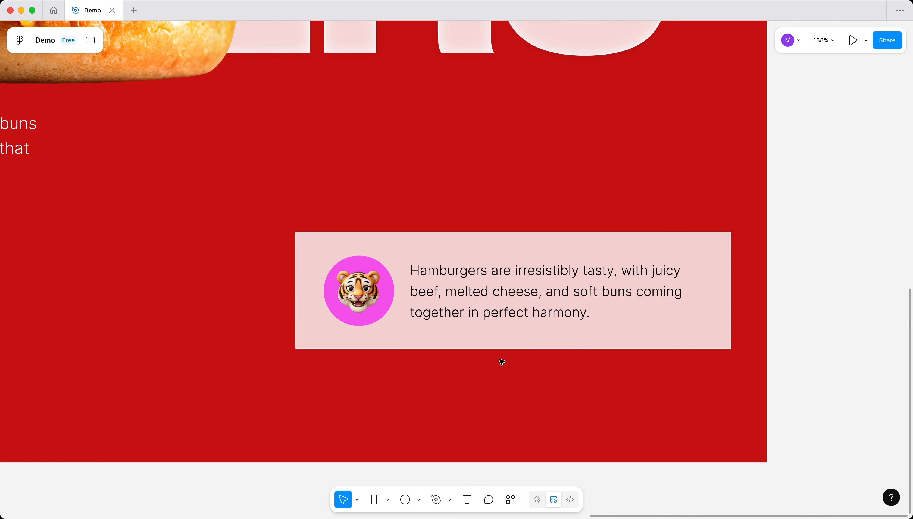
- Change the card text's font weight to Regular and its line height to 27
{"action": "left_click", "coordinate": [504, 323]}
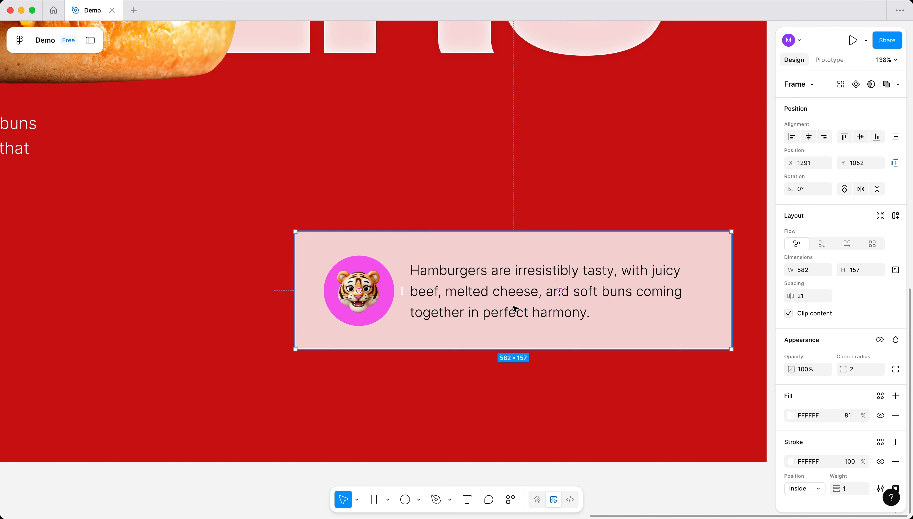
{"action": "left_click", "coordinate": [515, 308]}
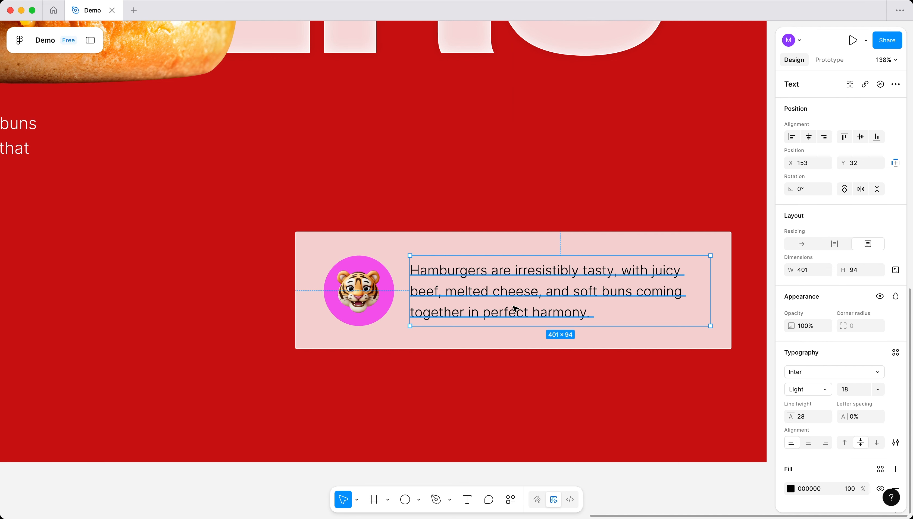
{"action": "left_click", "coordinate": [825, 389]}
{"action": "left_click", "coordinate": [820, 401]}
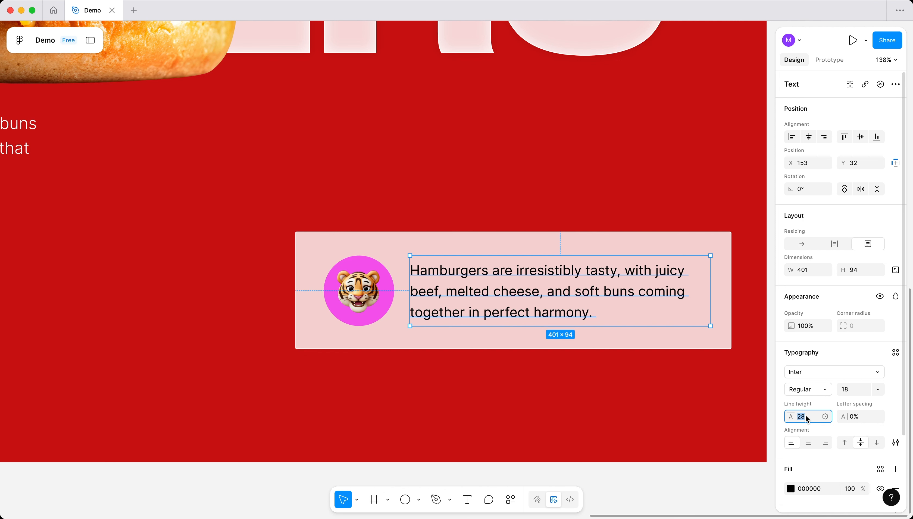
{"action": "left_click_drag", "start_coordinate": [793, 415], "coordinate": [791, 416]}
{"action": "left_click_drag", "start_coordinate": [792, 415], "coordinate": [793, 415]}
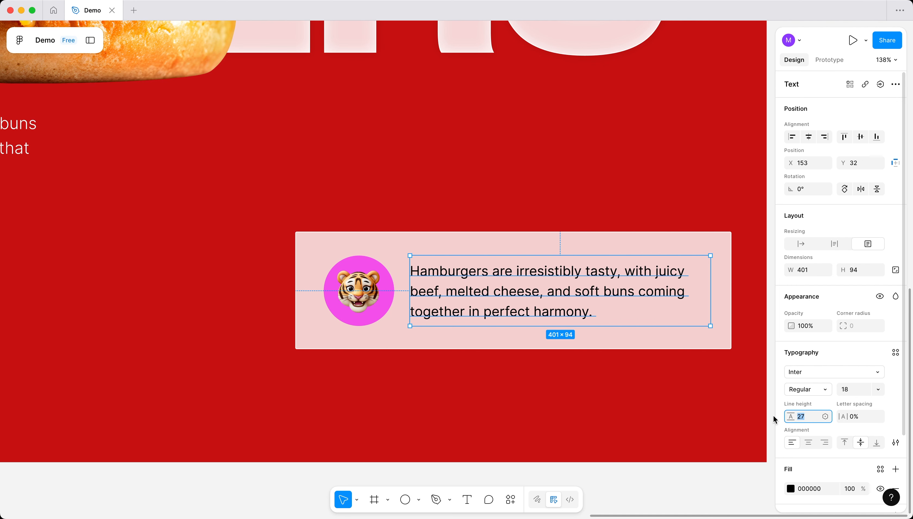
{"action": "left_click", "coordinate": [702, 417]}
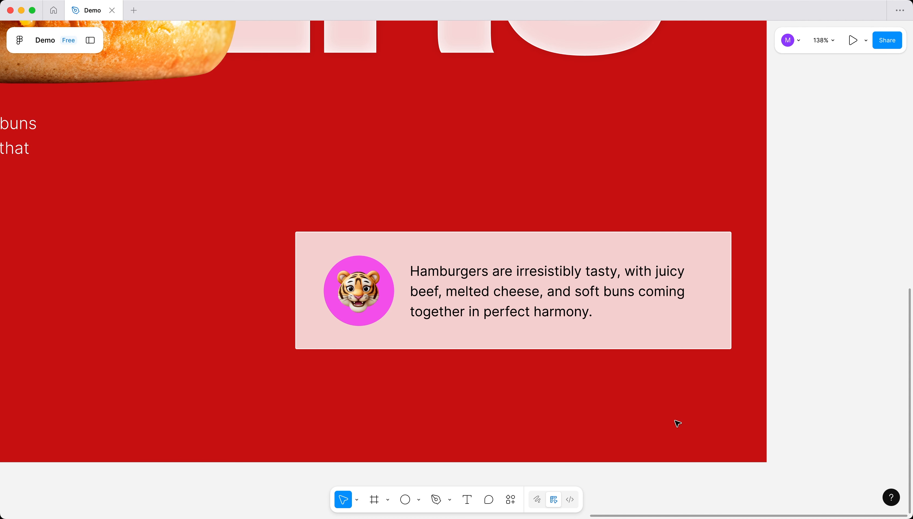
- Replace the card text with "🍔 Hi there! Hungry for help? Ask us anything and we’ll get you served fast." and narrow its box to 361
{"action": "left_click", "coordinate": [528, 314]}
{"action": "double_click", "coordinate": [527, 313]}
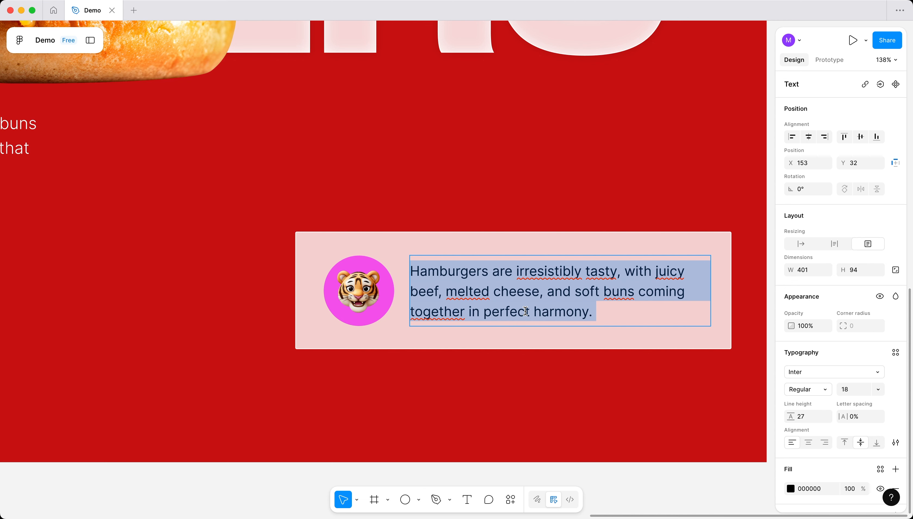
{"action": "type", "text": "🍔 Hi there! Hungry for help? Ask us anything and we’ll get you served fast."}
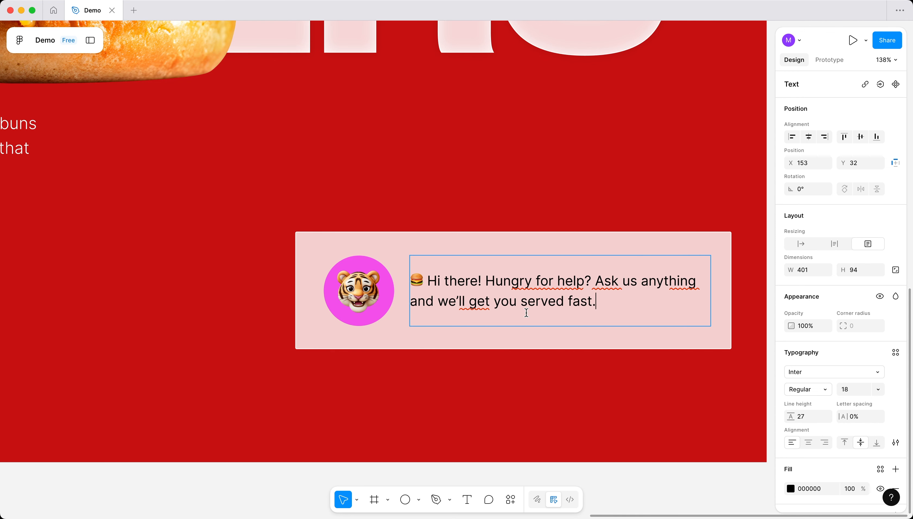
{"action": "scroll", "coordinate": [522, 312], "scroll_direction": "right", "scroll_amount": 1}
{"action": "scroll", "coordinate": [524, 314], "scroll_direction": "down", "scroll_amount": 1}
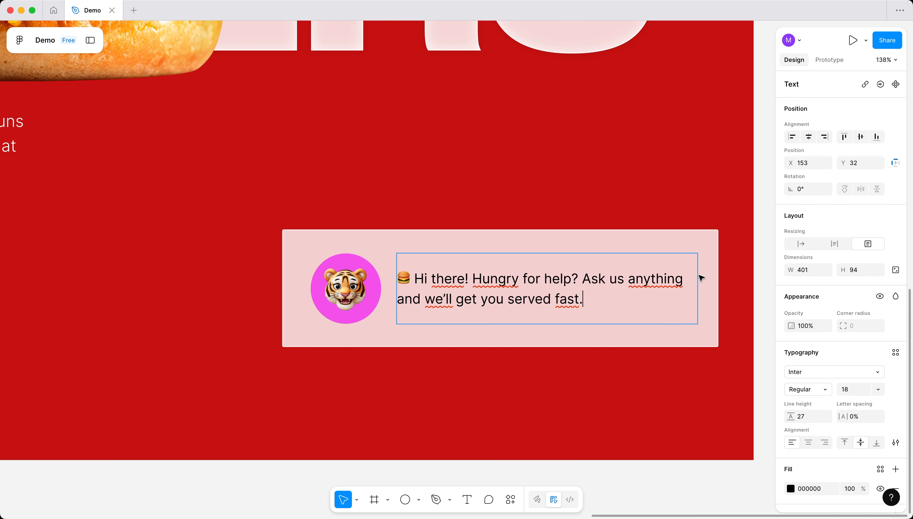
{"action": "scroll", "coordinate": [657, 348], "scroll_direction": "up", "scroll_amount": 1}
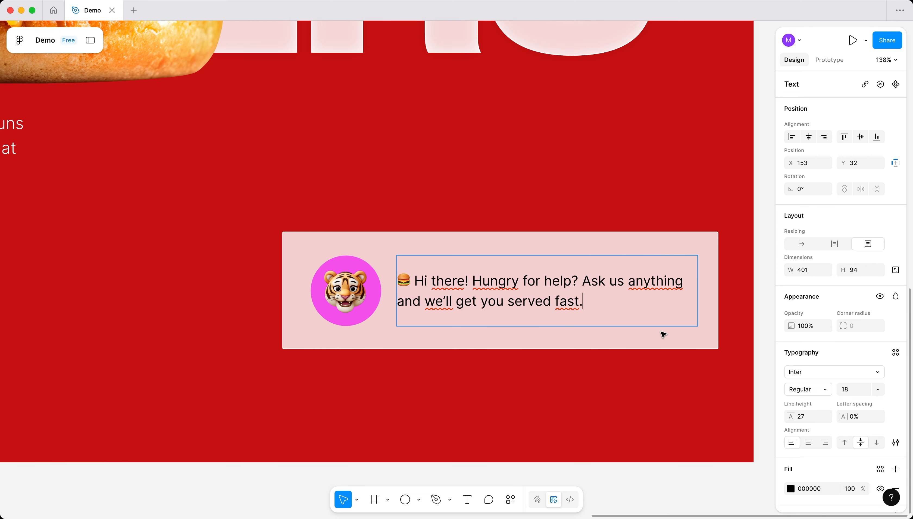
{"action": "key", "text": "Escape"}
{"action": "left_click_drag", "start_coordinate": [695, 287], "coordinate": [667, 290]}
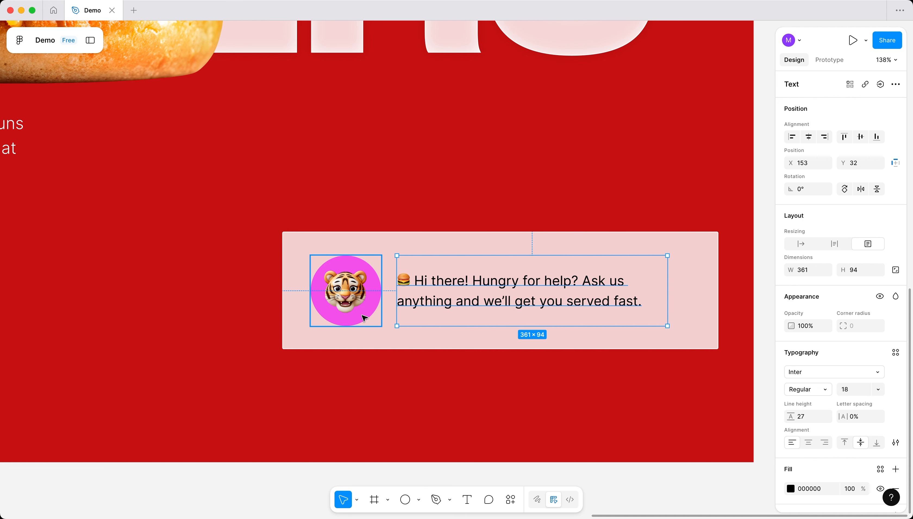
{"action": "scroll", "coordinate": [344, 300], "scroll_direction": "right", "scroll_amount": 2}
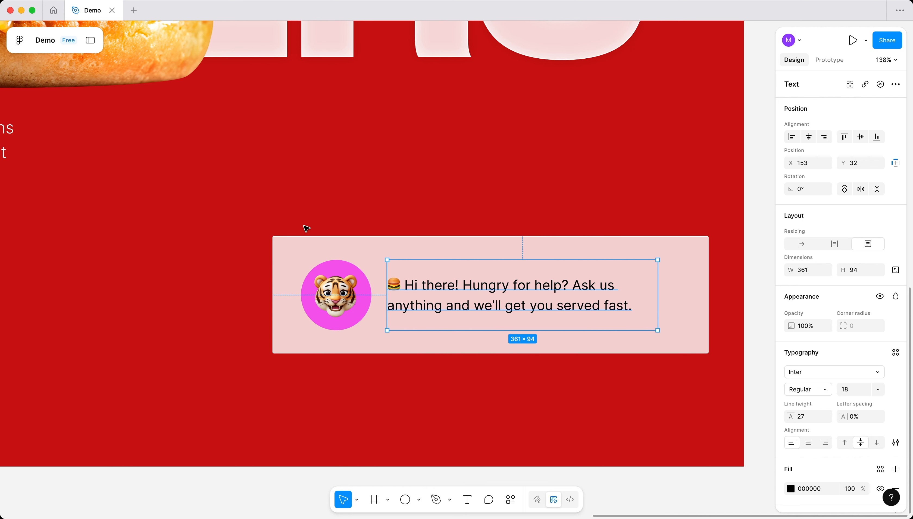
- Apply horizontal auto layout to the pale card and set its padding to 30 on all four sides
{"action": "left_click", "coordinate": [305, 241]}
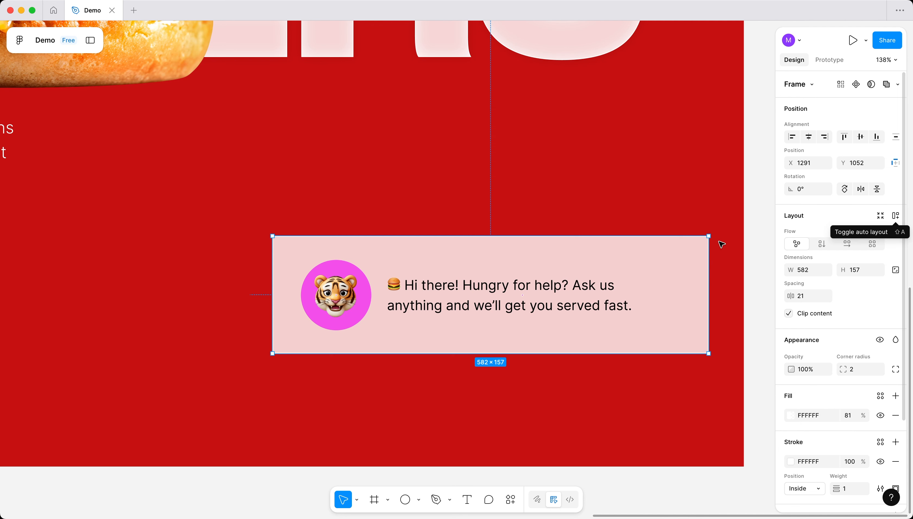
{"action": "left_click", "coordinate": [893, 217]}
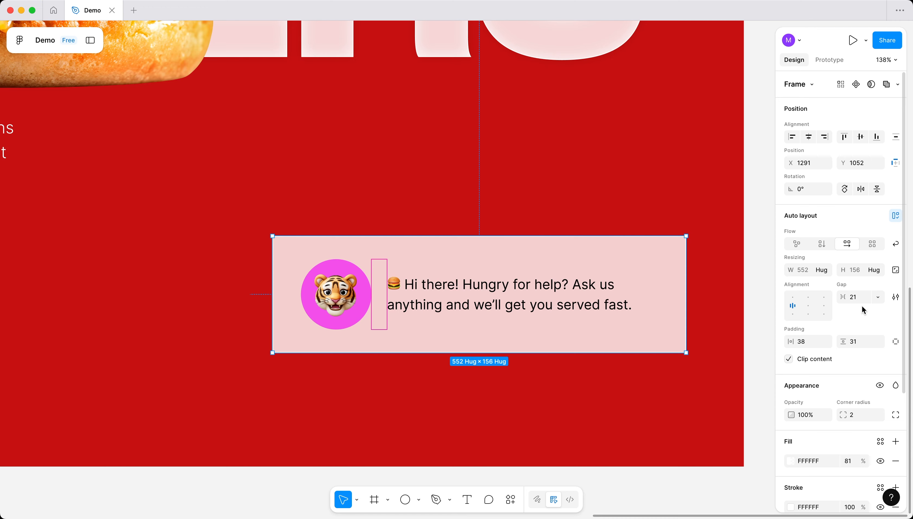
{"action": "left_click", "coordinate": [895, 341]}
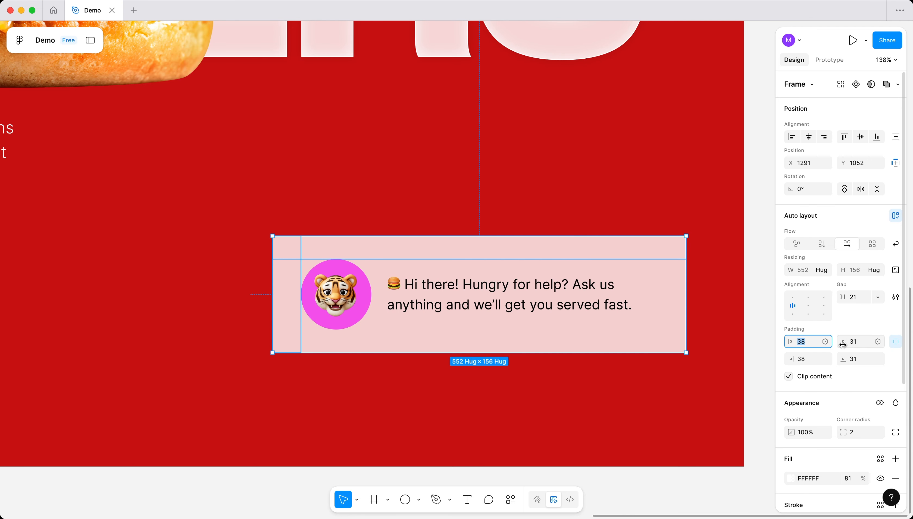
{"action": "type", "text": "3"}
{"action": "left_click", "coordinate": [812, 360]}
{"action": "type", "text": "30"}
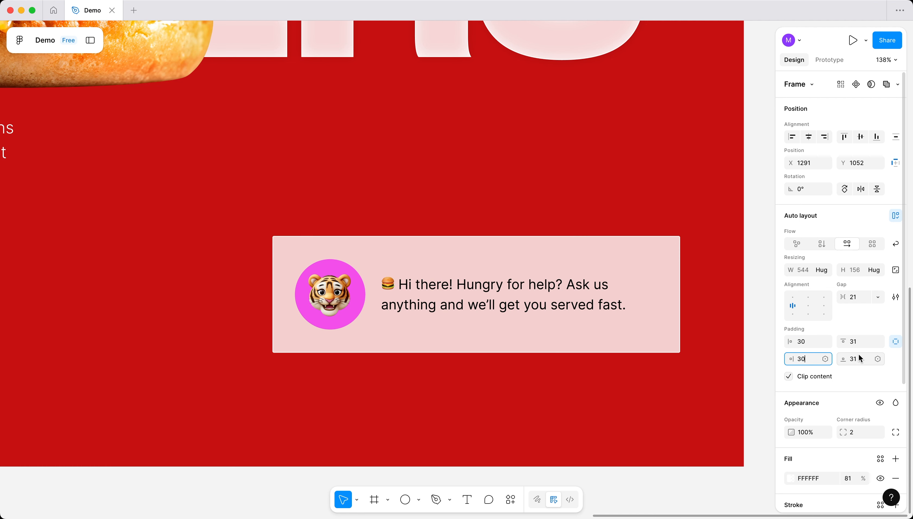
{"action": "left_click", "coordinate": [857, 359]}
{"action": "type", "text": "30"}
{"action": "left_click", "coordinate": [859, 342]}
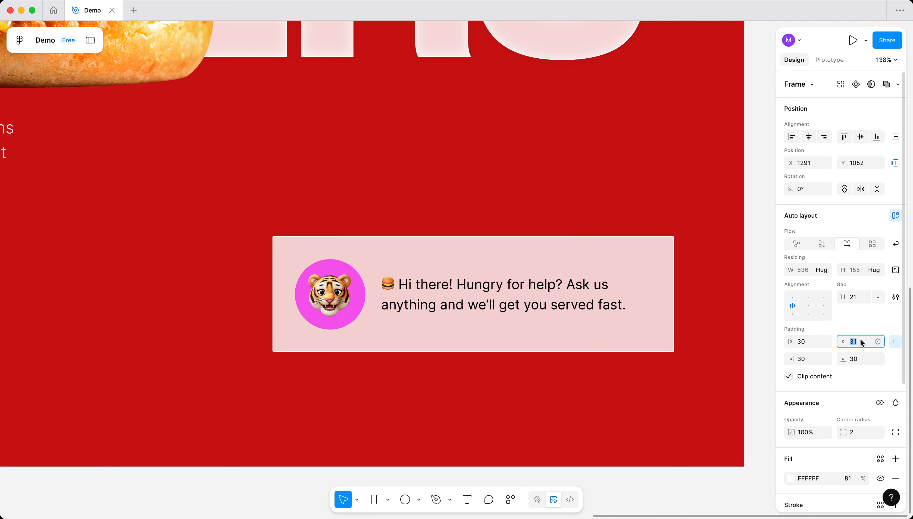
{"action": "type", "text": "30"}
{"action": "key", "text": "Return"}
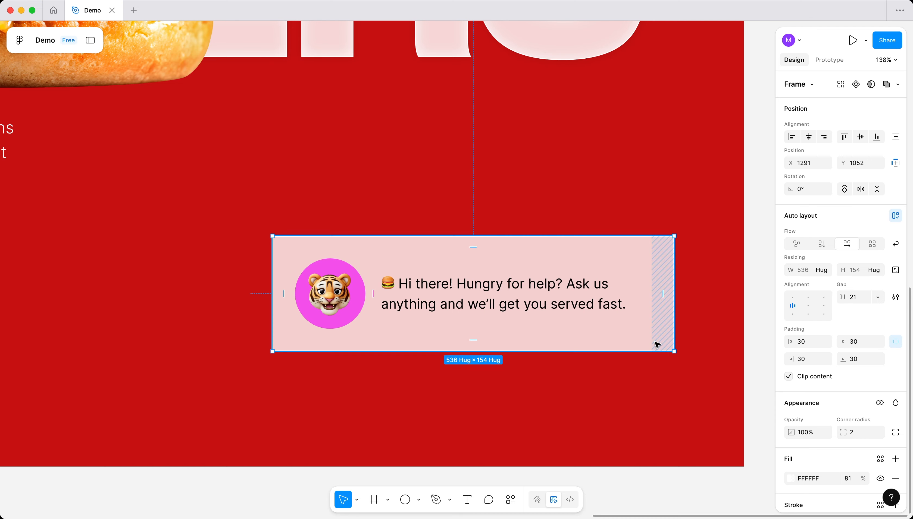
{"action": "left_click", "coordinate": [632, 398]}
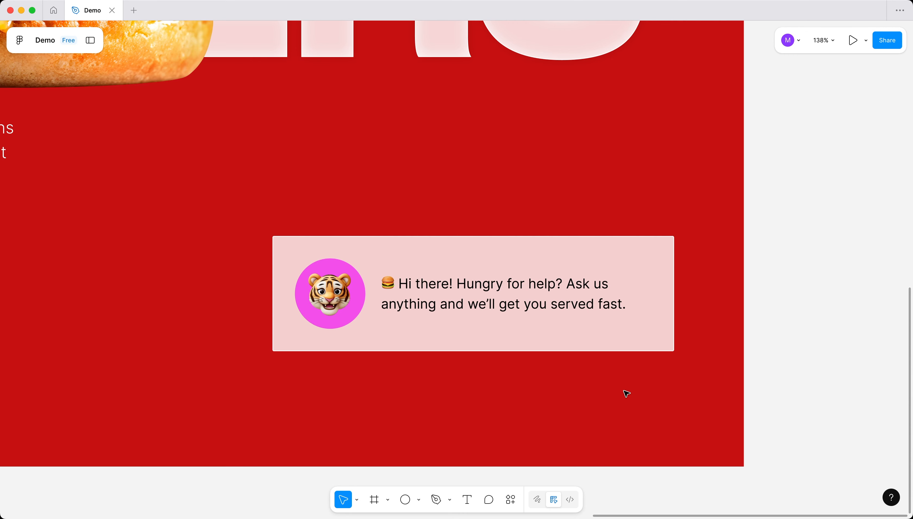
- Nudge the tiger image horizontally inside its magenta circle to X 38
{"action": "left_click", "coordinate": [302, 319]}
{"action": "scroll", "coordinate": [326, 308], "scroll_direction": "up", "scroll_amount": 10}
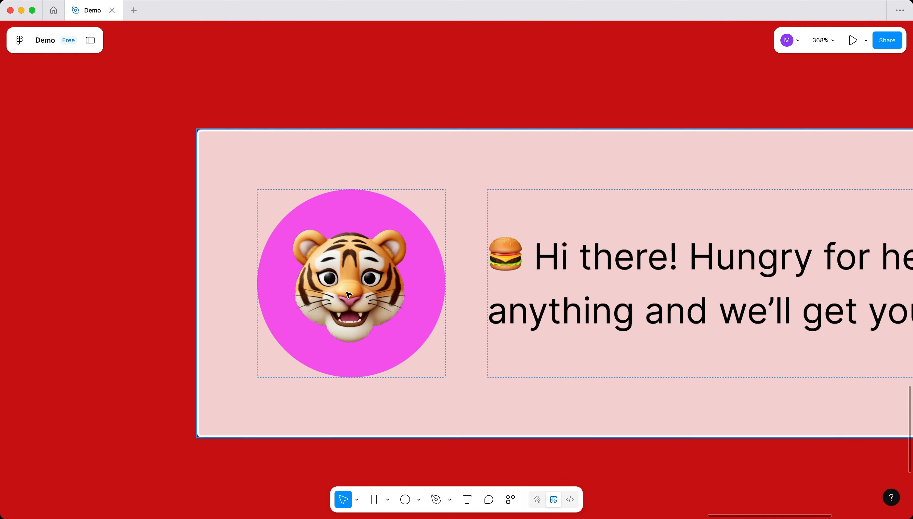
{"action": "left_click", "coordinate": [348, 294]}
{"action": "left_click", "coordinate": [353, 292]}
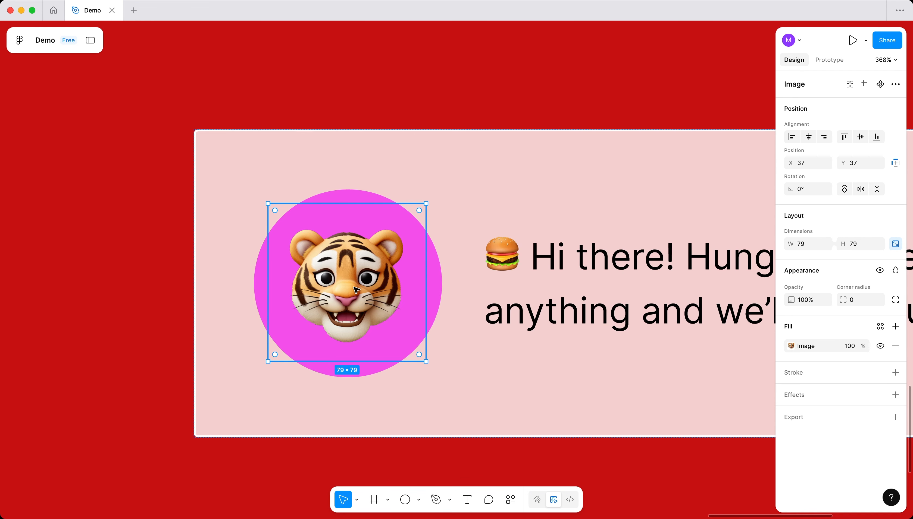
{"action": "scroll", "coordinate": [355, 289], "scroll_direction": "left", "scroll_amount": 2}
{"action": "key", "text": "Right"}
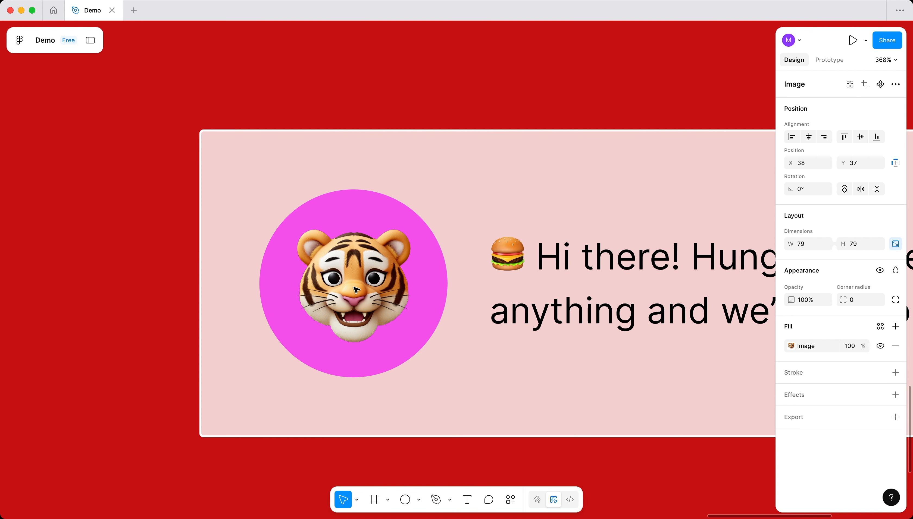
{"action": "left_click", "coordinate": [417, 412]}
{"action": "scroll", "coordinate": [419, 413], "scroll_direction": "down", "scroll_amount": 5}
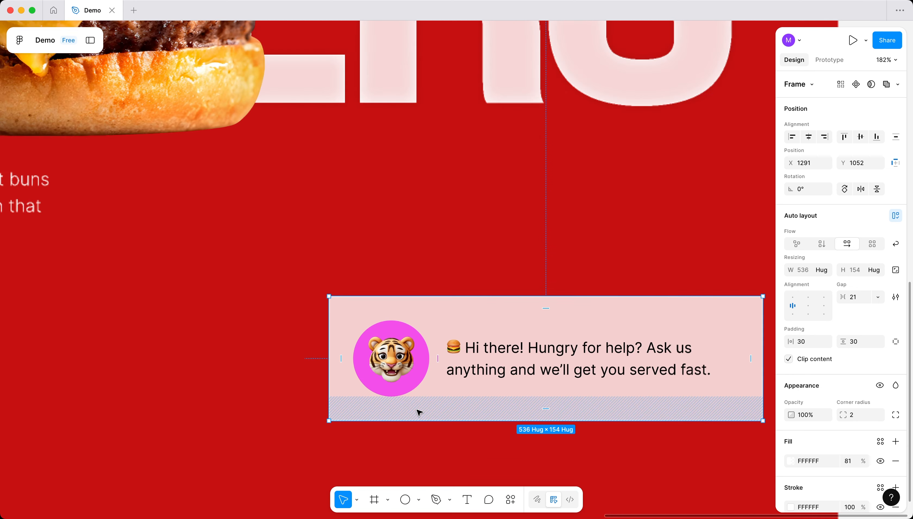
{"action": "scroll", "coordinate": [420, 413], "scroll_direction": "down", "scroll_amount": 3}
{"action": "left_click", "coordinate": [336, 375]}
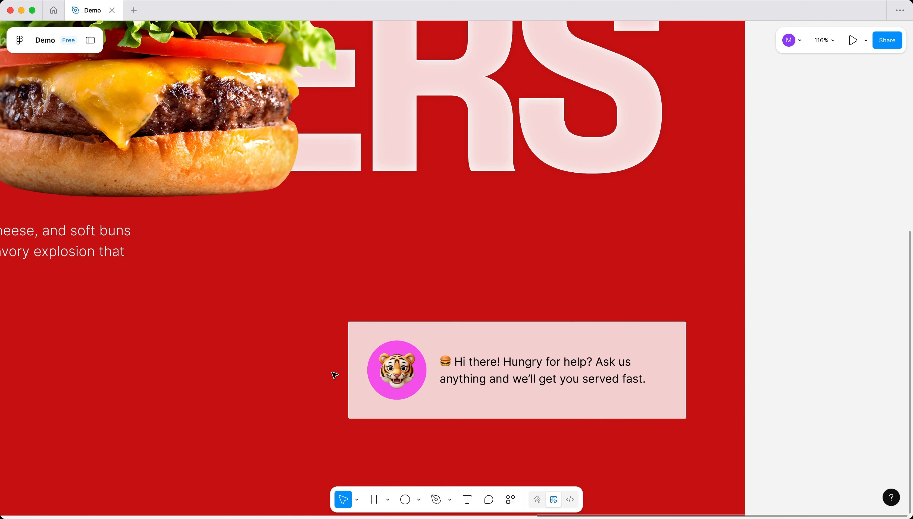
- Add an effect to the pale card and change its type from Drop shadow to Glass
{"action": "left_click", "coordinate": [385, 323]}
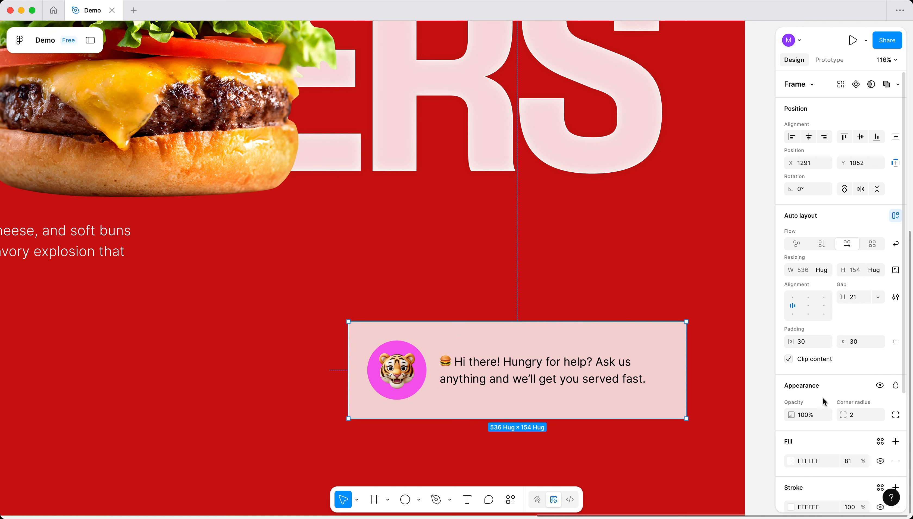
{"action": "scroll", "coordinate": [822, 401], "scroll_direction": "down", "scroll_amount": 4}
{"action": "scroll", "coordinate": [823, 401], "scroll_direction": "down", "scroll_amount": 2}
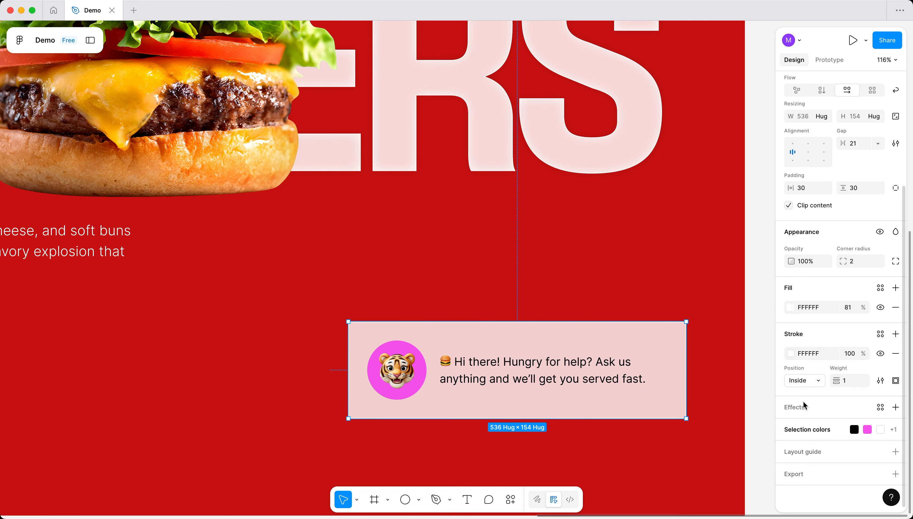
{"action": "left_click", "coordinate": [896, 409]}
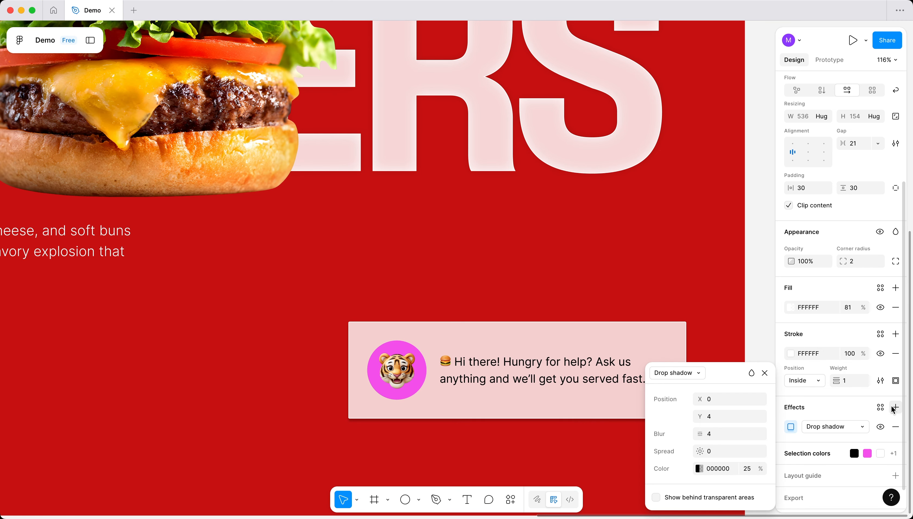
{"action": "left_click", "coordinate": [687, 375]}
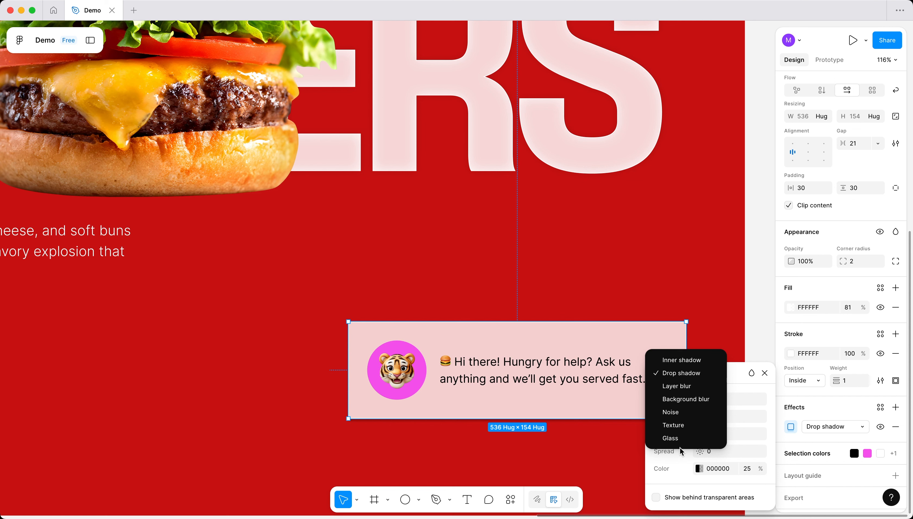
{"action": "left_click", "coordinate": [681, 438]}
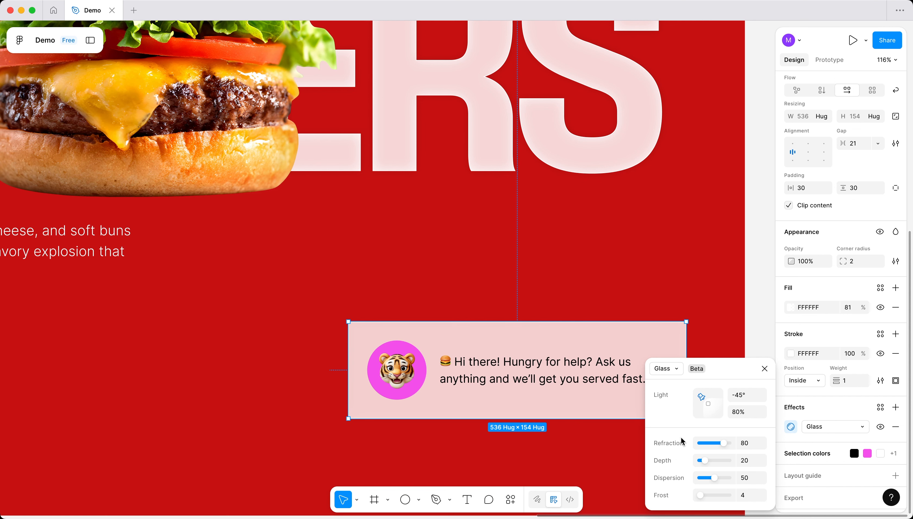
{"action": "left_click", "coordinate": [569, 461]}
- Set the card's Glass effect frost to 22 and lower the card's white fill opacity to 29%
{"action": "left_click", "coordinate": [596, 412]}
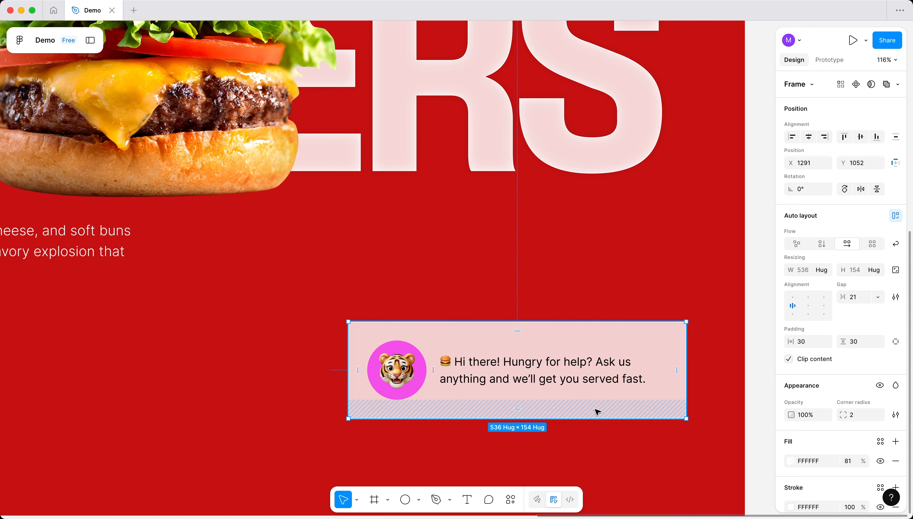
{"action": "scroll", "coordinate": [833, 426], "scroll_direction": "down", "scroll_amount": 5}
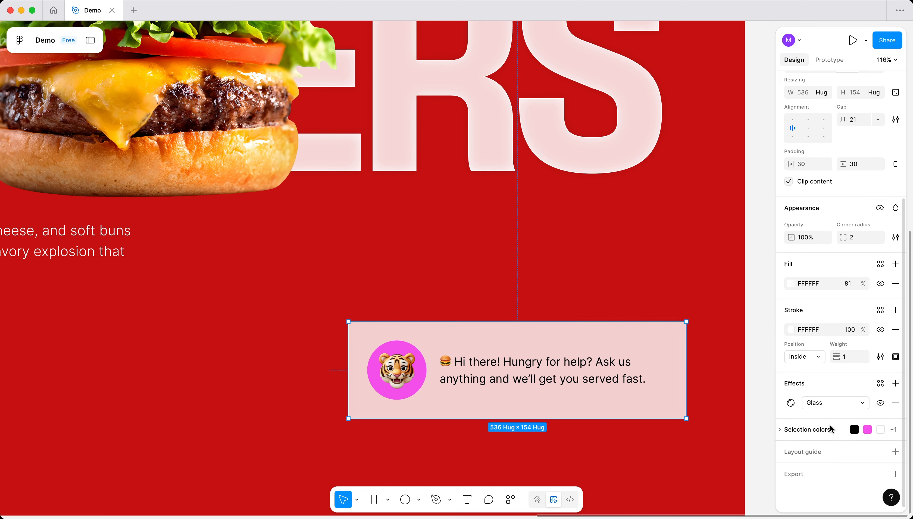
{"action": "left_click", "coordinate": [790, 404]}
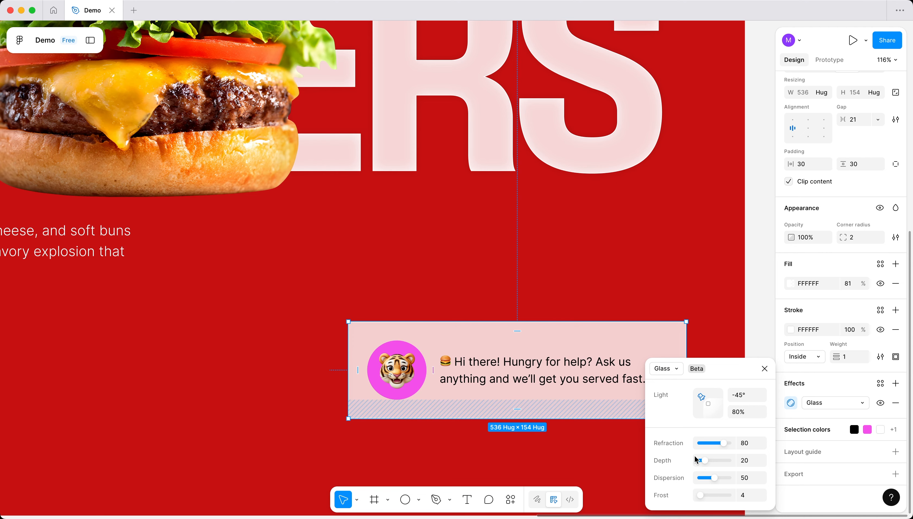
{"action": "mouse_move", "coordinate": [702, 497]}
{"action": "left_mouse_down"}
{"action": "mouse_move", "coordinate": [715, 496]}
{"action": "mouse_move", "coordinate": [705, 495]}
{"action": "left_mouse_up"}
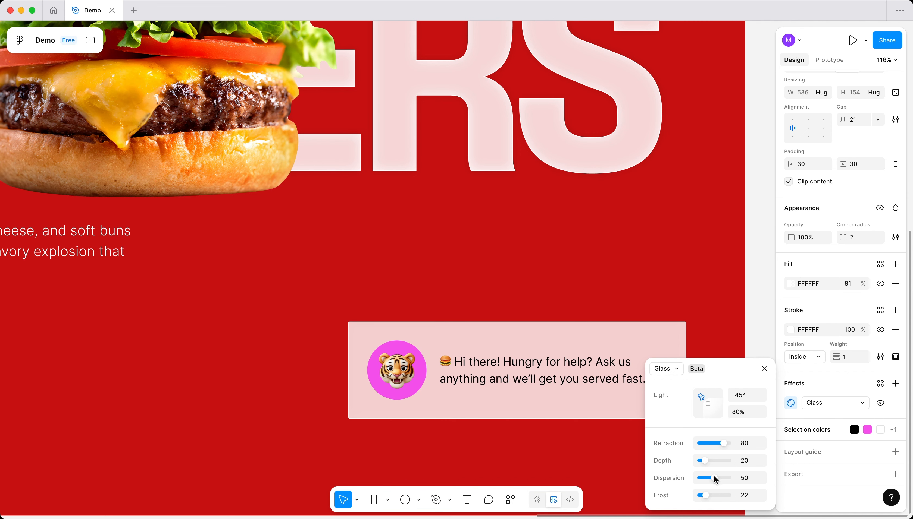
{"action": "scroll", "coordinate": [848, 333], "scroll_direction": "up", "scroll_amount": 1}
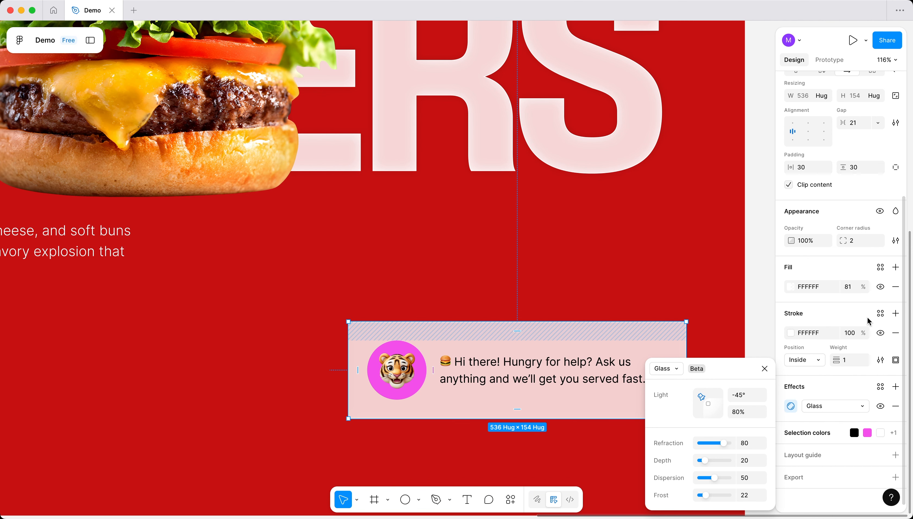
{"action": "left_click_drag", "start_coordinate": [862, 288], "coordinate": [791, 292]}
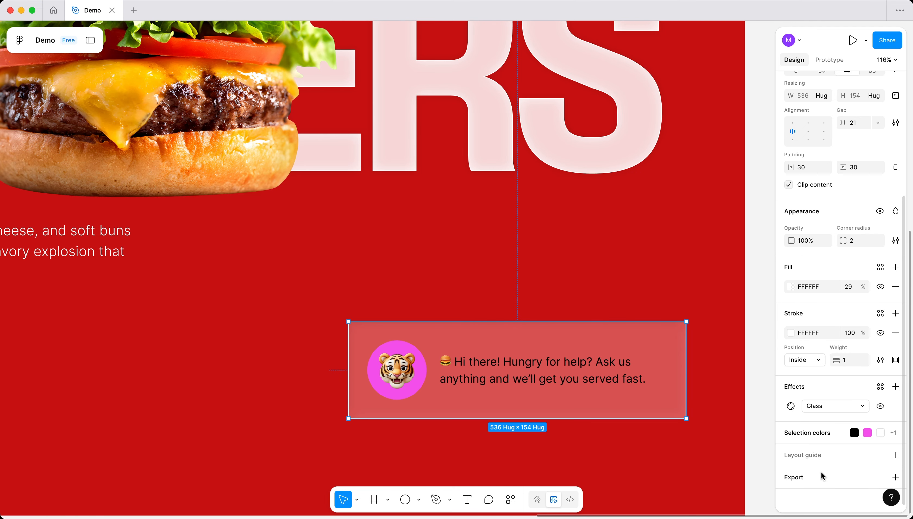
- Tune the card's Glass effect to refraction 22, depth 97, dispersion 17 and frost 46
{"action": "scroll", "coordinate": [827, 453], "scroll_direction": "down", "scroll_amount": 1}
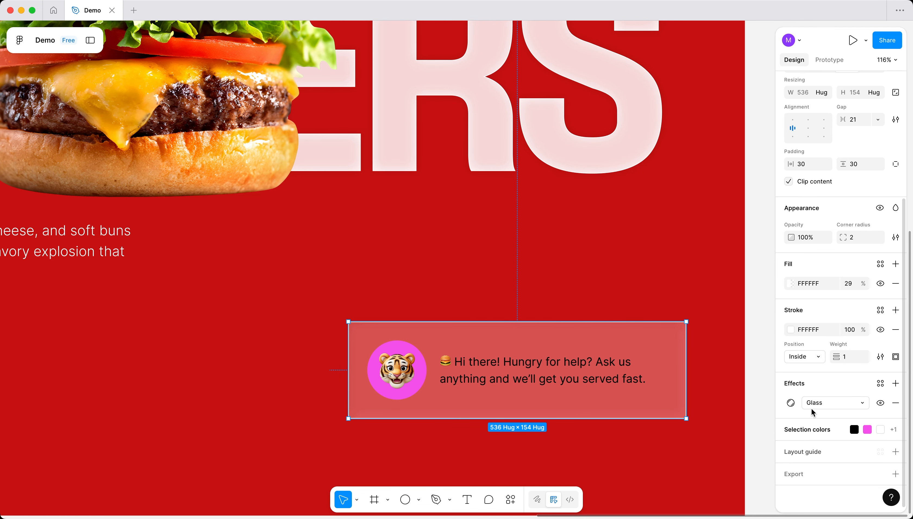
{"action": "left_click", "coordinate": [791, 403]}
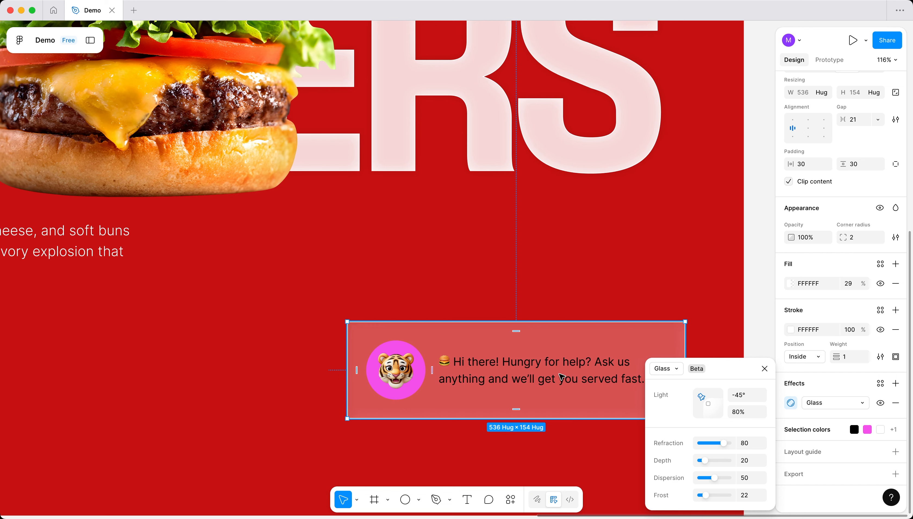
{"action": "scroll", "coordinate": [561, 374], "scroll_direction": "down", "scroll_amount": 5}
{"action": "scroll", "coordinate": [560, 375], "scroll_direction": "right", "scroll_amount": 7}
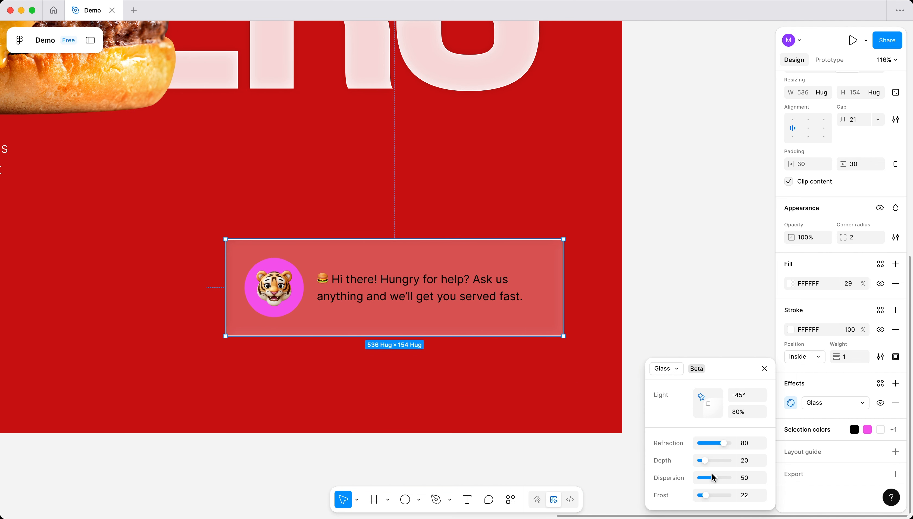
{"action": "mouse_move", "coordinate": [715, 478]}
{"action": "left_mouse_down"}
{"action": "mouse_move", "coordinate": [735, 478]}
{"action": "mouse_move", "coordinate": [715, 477]}
{"action": "left_mouse_up"}
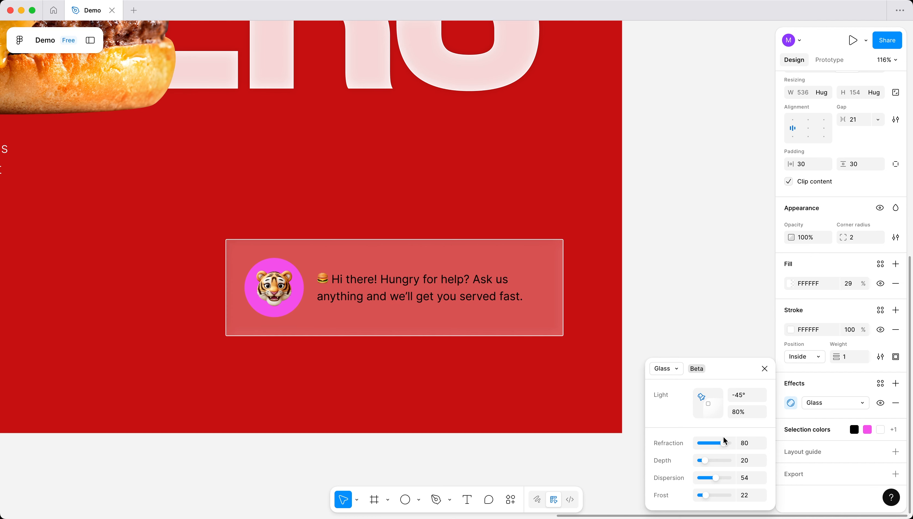
{"action": "left_click_drag", "start_coordinate": [723, 443], "coordinate": [680, 444]}
{"action": "left_click_drag", "start_coordinate": [703, 495], "coordinate": [708, 445]}
{"action": "mouse_move", "coordinate": [699, 496]}
{"action": "left_mouse_down"}
{"action": "mouse_move", "coordinate": [737, 493]}
{"action": "mouse_move", "coordinate": [712, 495]}
{"action": "left_mouse_up"}
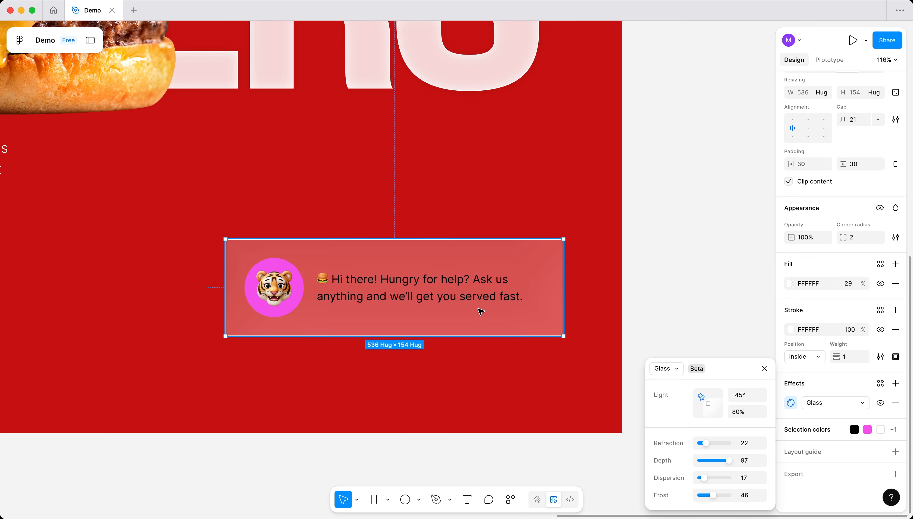
{"action": "left_click", "coordinate": [763, 369]}
{"action": "scroll", "coordinate": [507, 373], "scroll_direction": "left", "scroll_amount": 5}
{"action": "scroll", "coordinate": [507, 373], "scroll_direction": "up", "scroll_amount": 3}
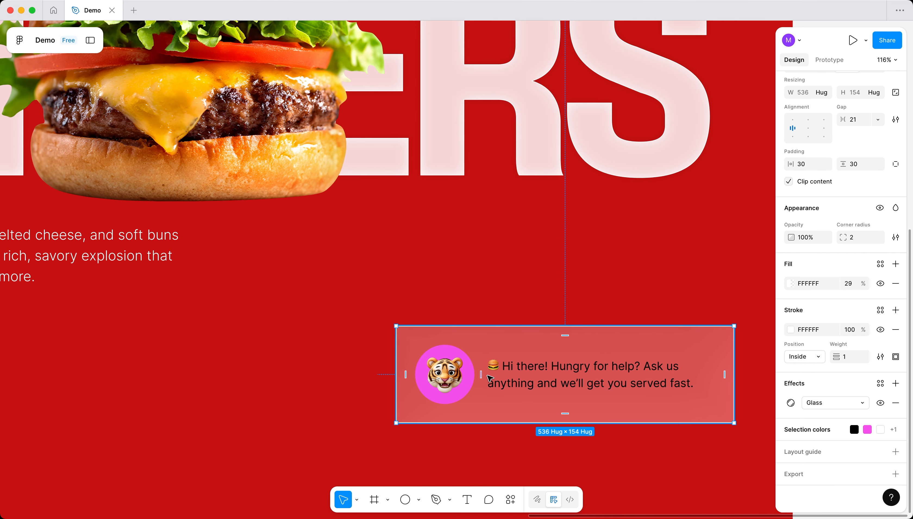
- Try the help card over the burger and heading to preview its glass effect, and undo the move
{"action": "left_click", "coordinate": [425, 463]}
{"action": "left_click_drag", "start_coordinate": [566, 378], "coordinate": [354, 138]}
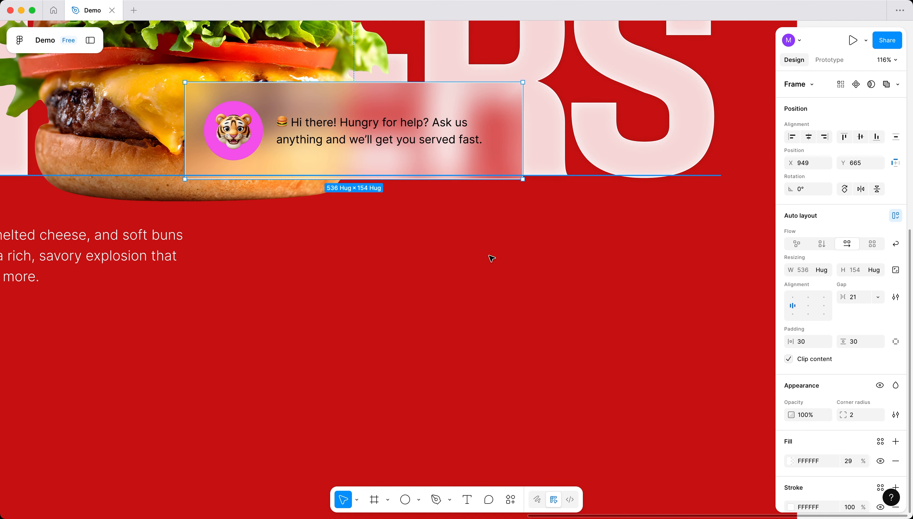
{"action": "left_click", "coordinate": [398, 270]}
{"action": "left_click", "coordinate": [388, 358]}
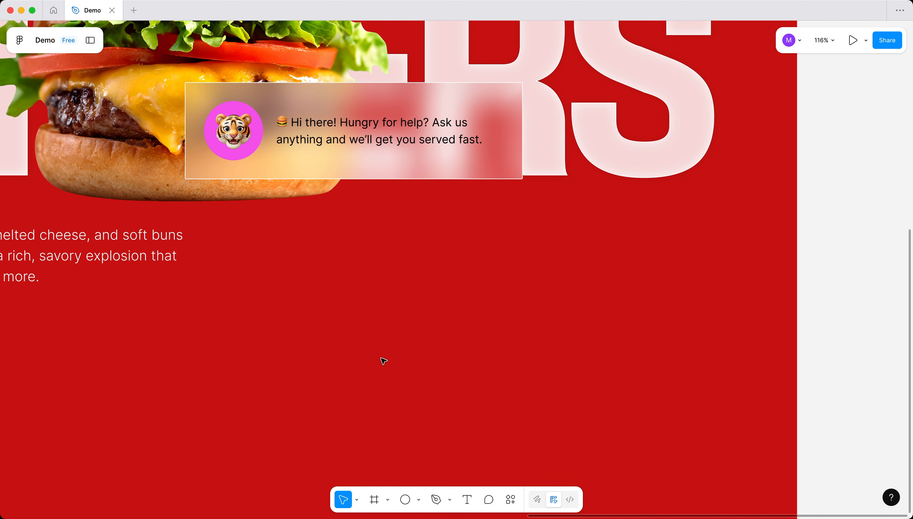
{"action": "left_click", "coordinate": [333, 161]}
{"action": "left_click_drag", "start_coordinate": [333, 162], "coordinate": [366, 217]}
{"action": "key", "text": "Escape"}
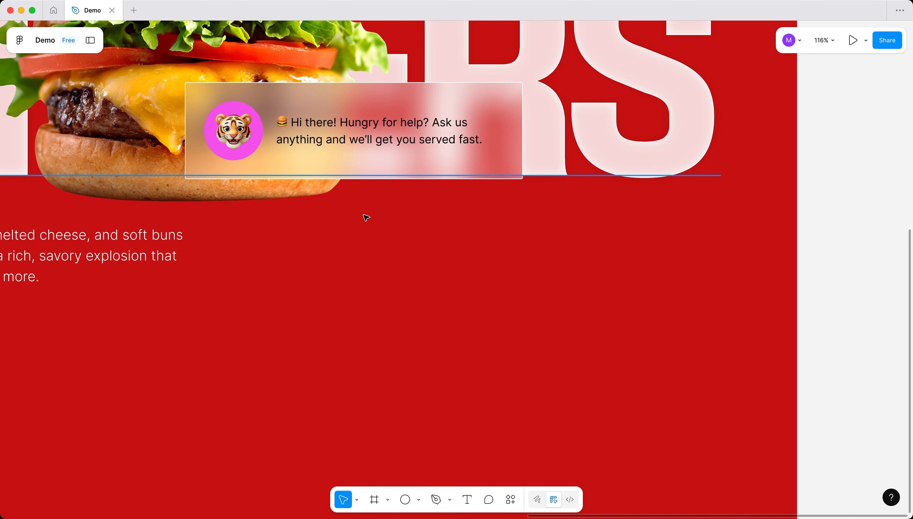
{"action": "left_click", "coordinate": [366, 217]}
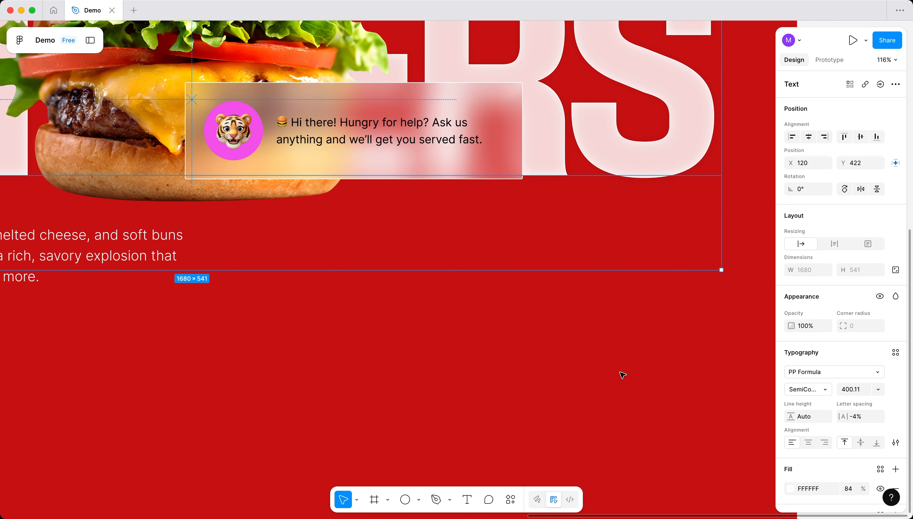
{"action": "key", "text": "Escape"}
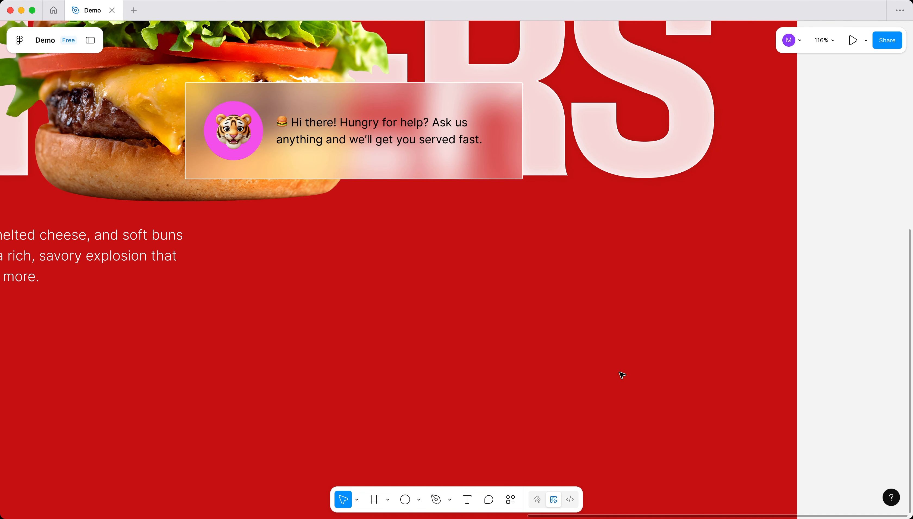
{"action": "key", "text": "ctrl+z"}
{"action": "key", "text": "ctrl+z"}
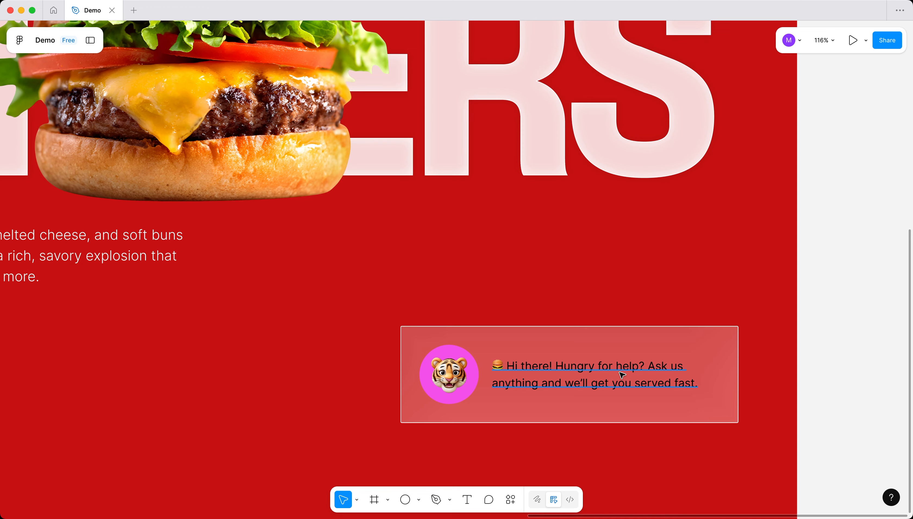
- Set the help card's white fill opacity to 35% and make its message text bold and white
{"action": "left_click", "coordinate": [682, 420]}
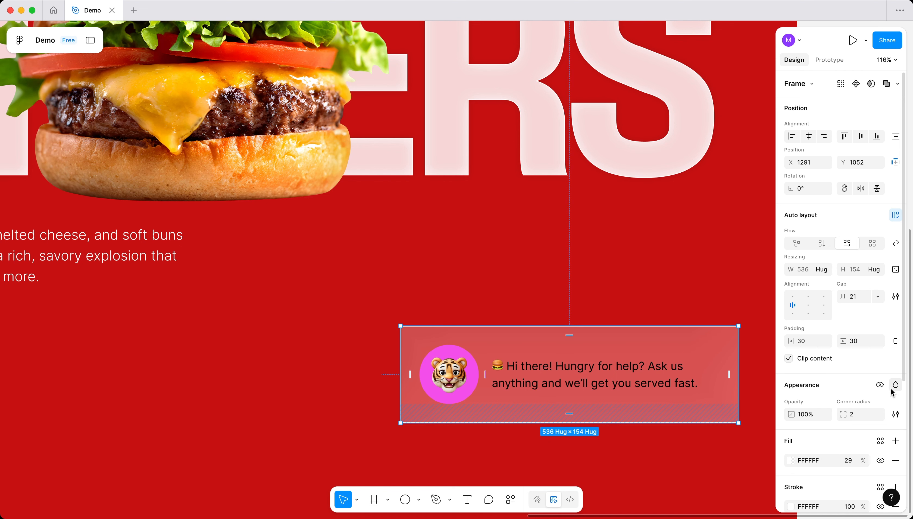
{"action": "mouse_move", "coordinate": [864, 465]}
{"action": "left_mouse_down"}
{"action": "mouse_move", "coordinate": [880, 462]}
{"action": "mouse_move", "coordinate": [872, 461]}
{"action": "left_mouse_up"}
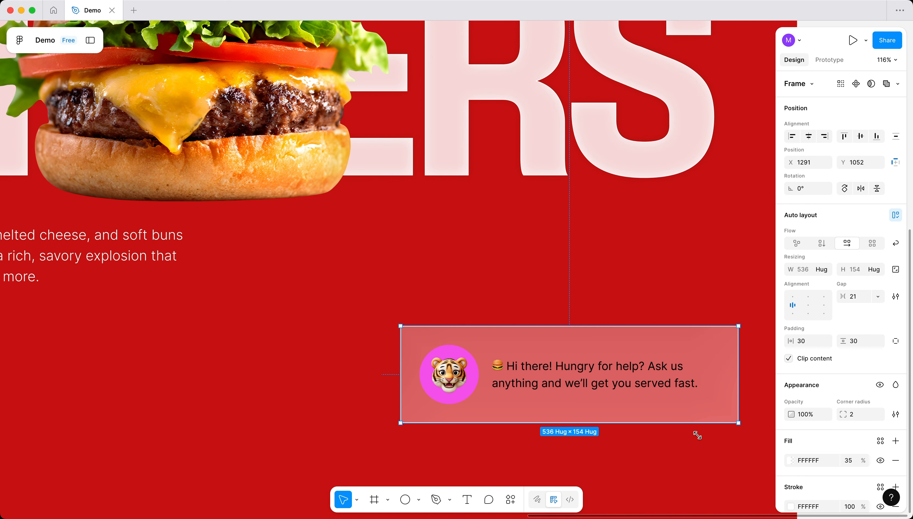
{"action": "left_click", "coordinate": [696, 453]}
{"action": "left_click", "coordinate": [667, 379]}
{"action": "double_click", "coordinate": [669, 383]}
{"action": "left_click", "coordinate": [295, 394]}
- Using the layout guides, align the help card's right edge with the last column at X 1264, Y 1146
{"action": "scroll", "coordinate": [295, 394], "scroll_direction": "down", "scroll_amount": 5}
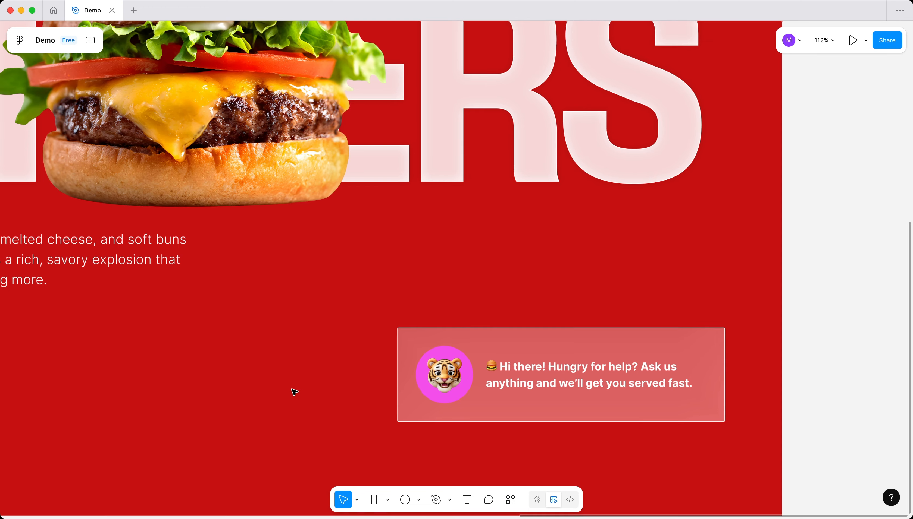
{"action": "left_click_drag", "start_coordinate": [321, 398], "coordinate": [464, 389]}
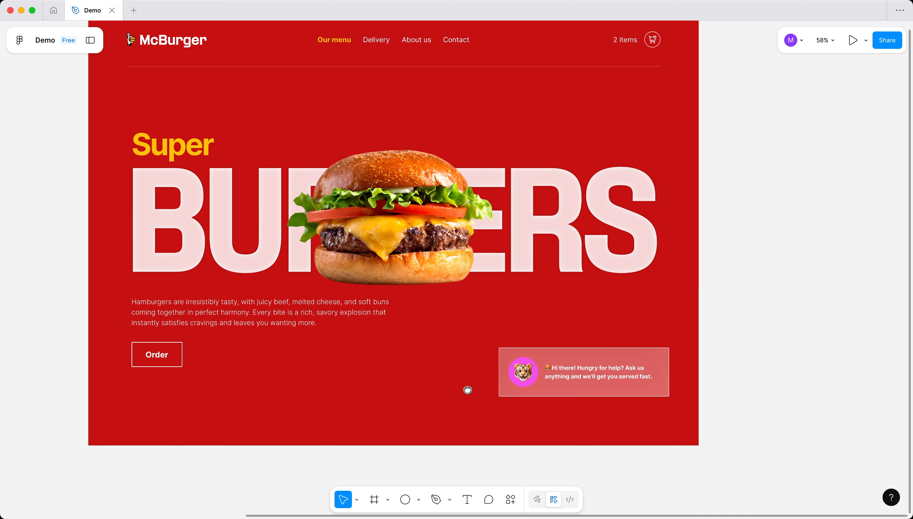
{"action": "key", "text": "ctrl+g"}
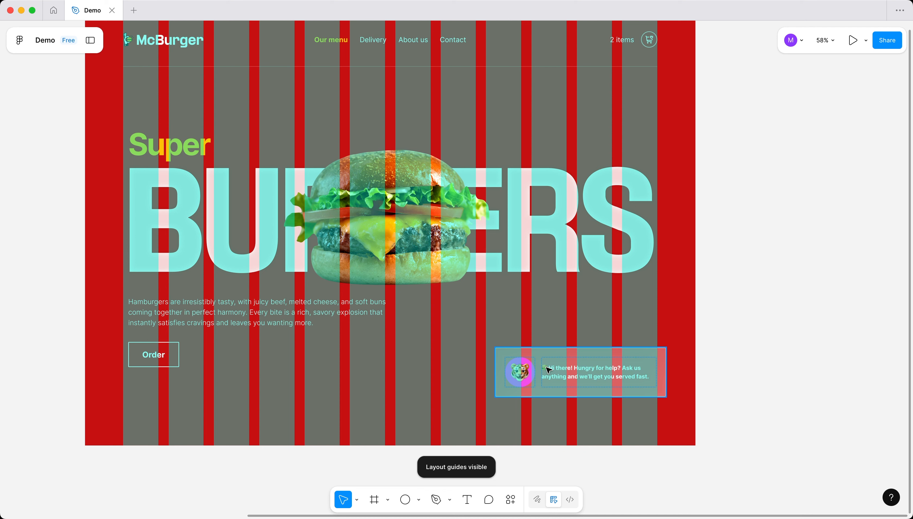
{"action": "left_click_drag", "start_coordinate": [548, 370], "coordinate": [544, 423]}
{"action": "key", "text": "shift+Up"}
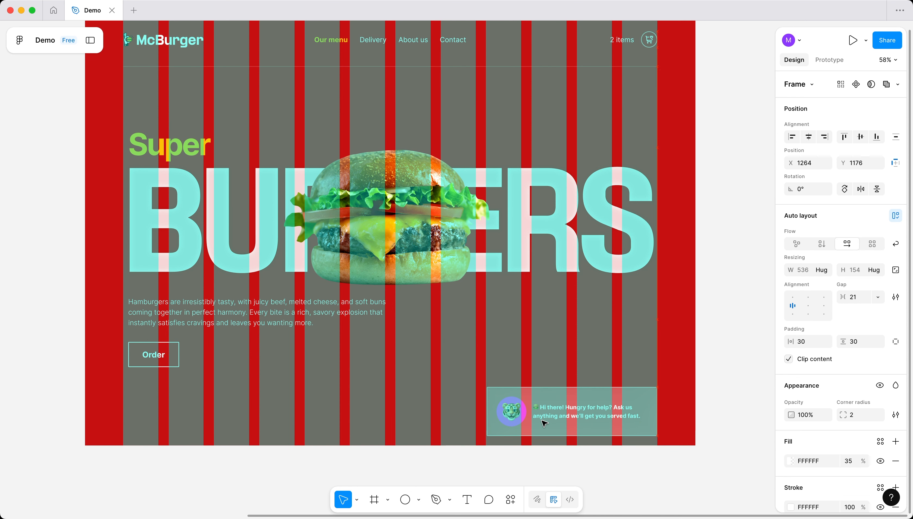
{"action": "key", "text": "shift+Up"}
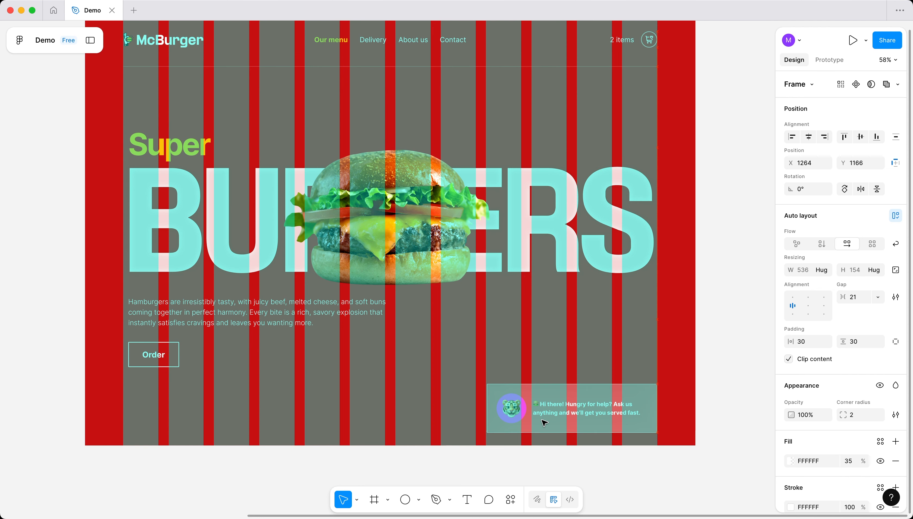
{"action": "key", "text": "shift+Up"}
{"action": "key", "text": "shift+Up"}
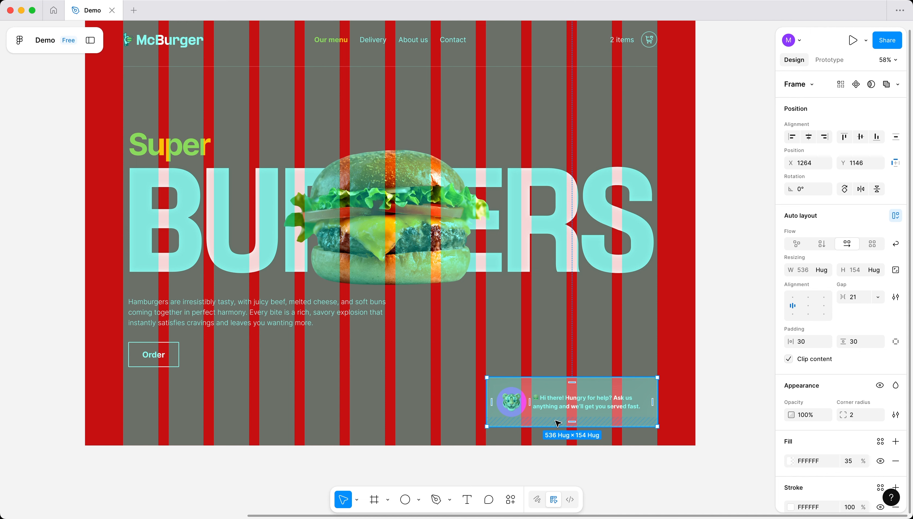
{"action": "key", "text": "ctrl+g"}
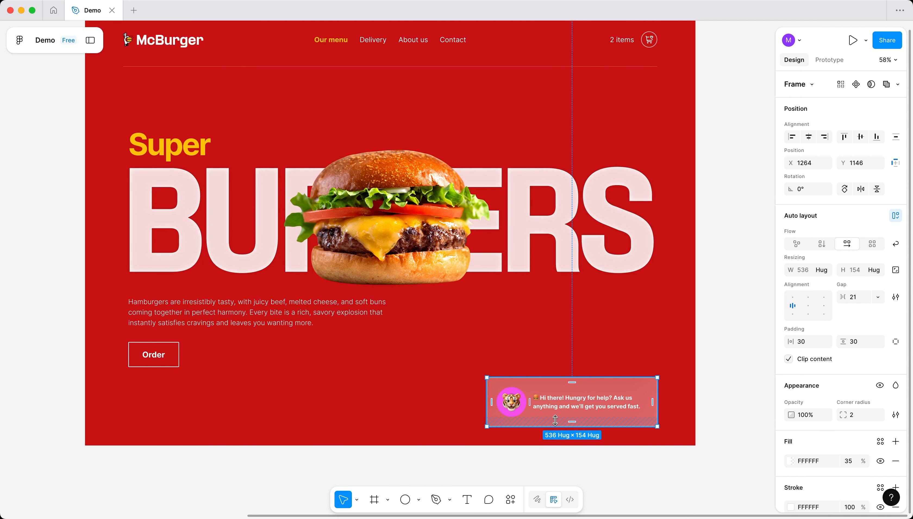
- Raise the help card in large nudges to Y 1086
{"action": "key", "text": "shift+Up"}
{"action": "key", "text": "shift+Up"}
{"action": "key", "text": "shift+Up"}
{"action": "key", "text": "shift+Up"}
{"action": "key", "text": "shift+Up"}
{"action": "key", "text": "shift+Up"}
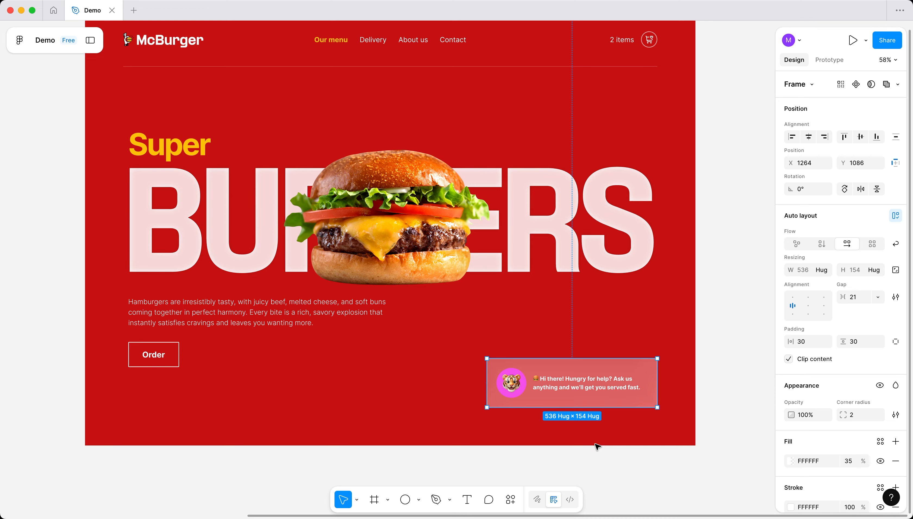
{"action": "left_click", "coordinate": [547, 471]}
{"action": "left_click_drag", "start_coordinate": [404, 381], "coordinate": [446, 411]}
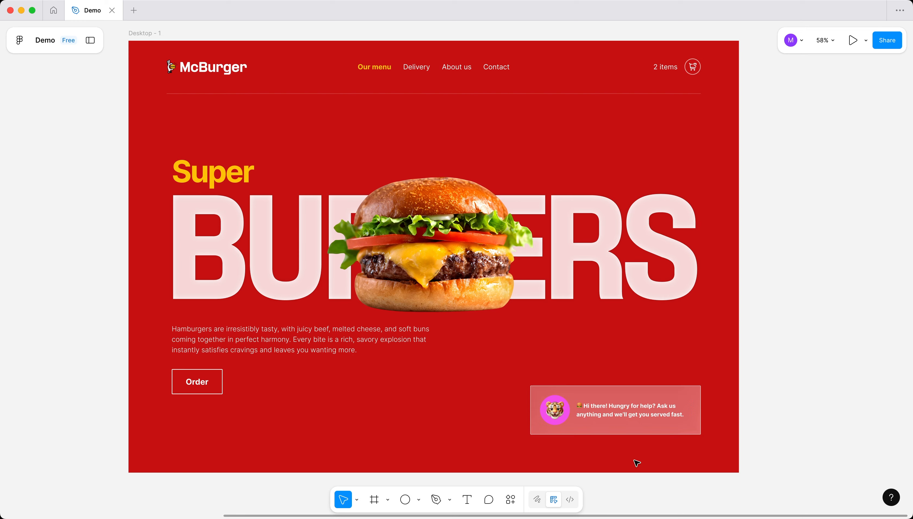
- Draw a 56 × 56 circle on the red area beside the help card and fill it black
{"action": "scroll", "coordinate": [633, 463], "scroll_direction": "up", "scroll_amount": 5}
{"action": "scroll", "coordinate": [540, 451], "scroll_direction": "up", "scroll_amount": 2}
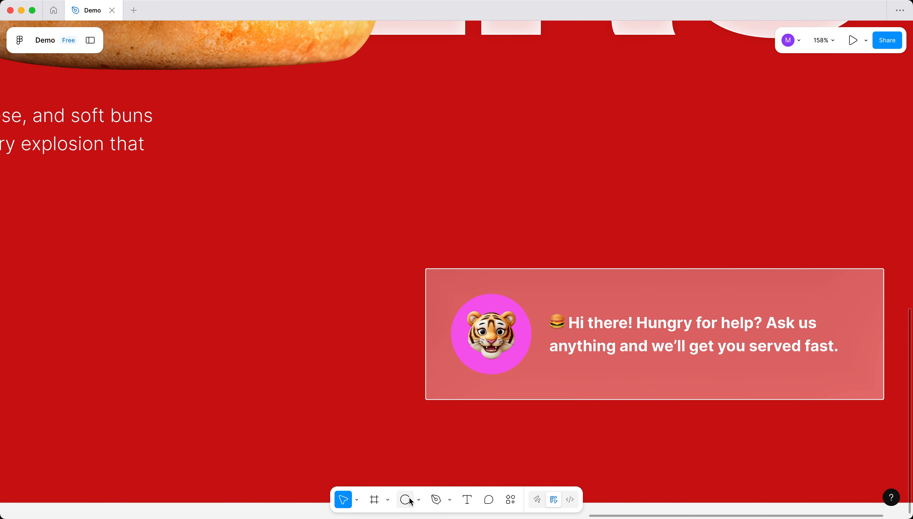
{"action": "key", "text": "o"}
{"action": "left_click_drag", "start_coordinate": [269, 279], "coordinate": [317, 310]}
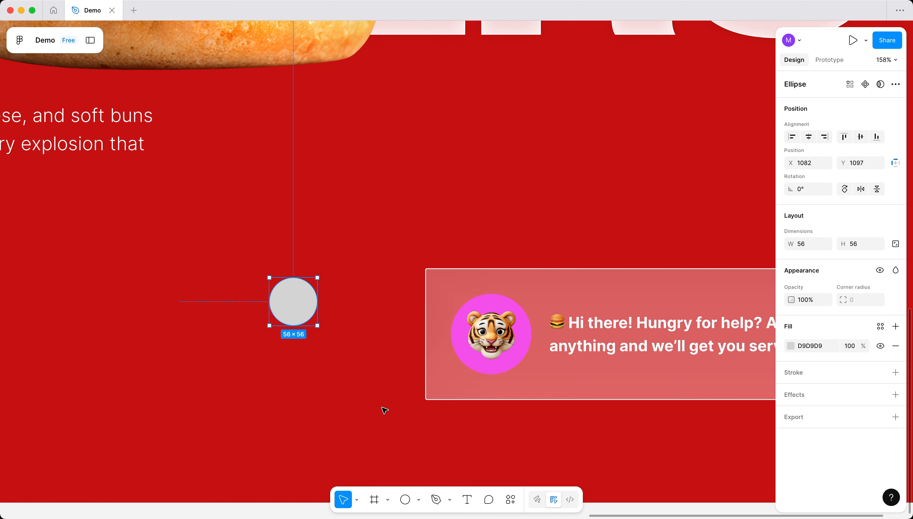
{"action": "left_click", "coordinate": [790, 346]}
{"action": "left_click_drag", "start_coordinate": [715, 340], "coordinate": [476, 426]}
{"action": "left_click", "coordinate": [350, 375]}
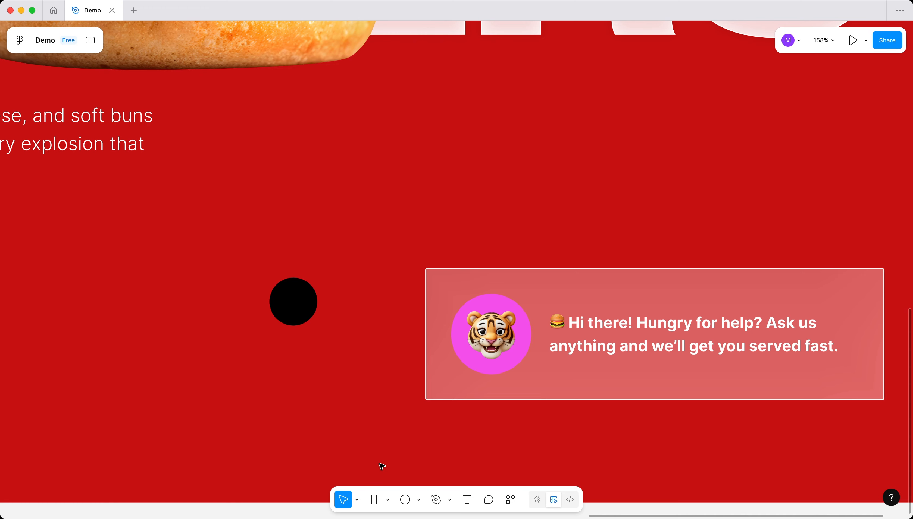
- Add a white bold text "x" below the black circle and convert it to a vector path with Outline stroke
{"action": "left_click", "coordinate": [467, 500]}
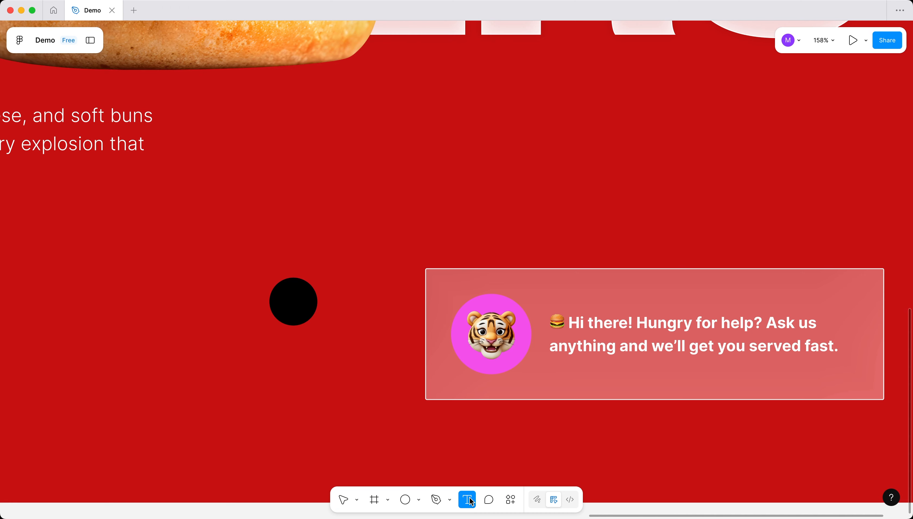
{"action": "left_click", "coordinate": [264, 378]}
{"action": "type", "text": "x"}
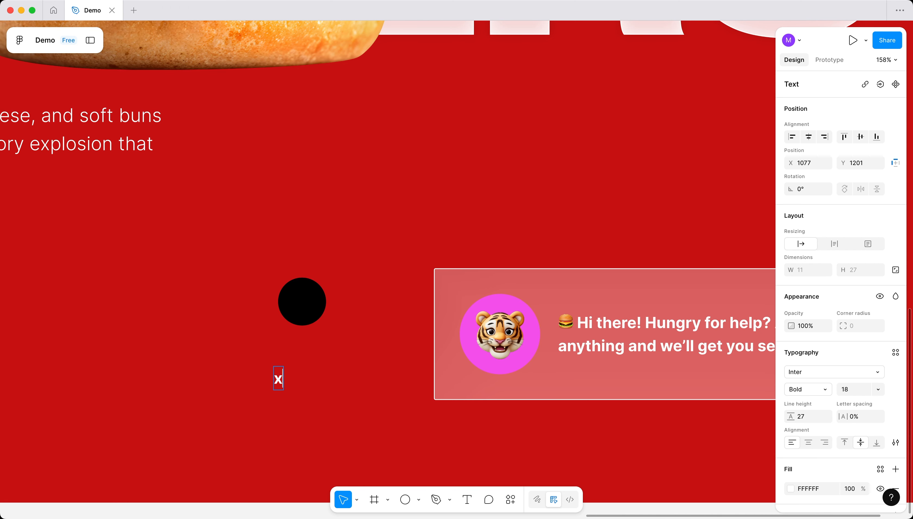
{"action": "left_click_drag", "start_coordinate": [277, 382], "coordinate": [284, 382]}
{"action": "key", "text": "Escape"}
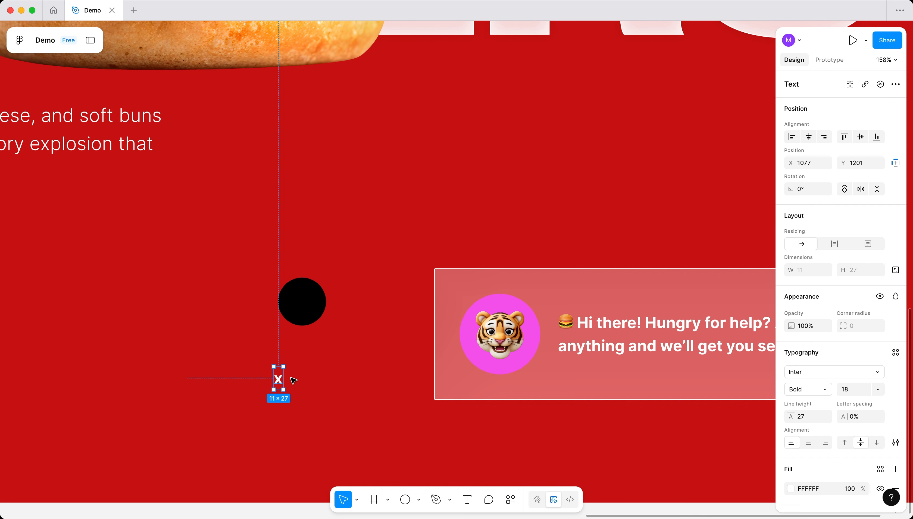
{"action": "right_click", "coordinate": [279, 380]}
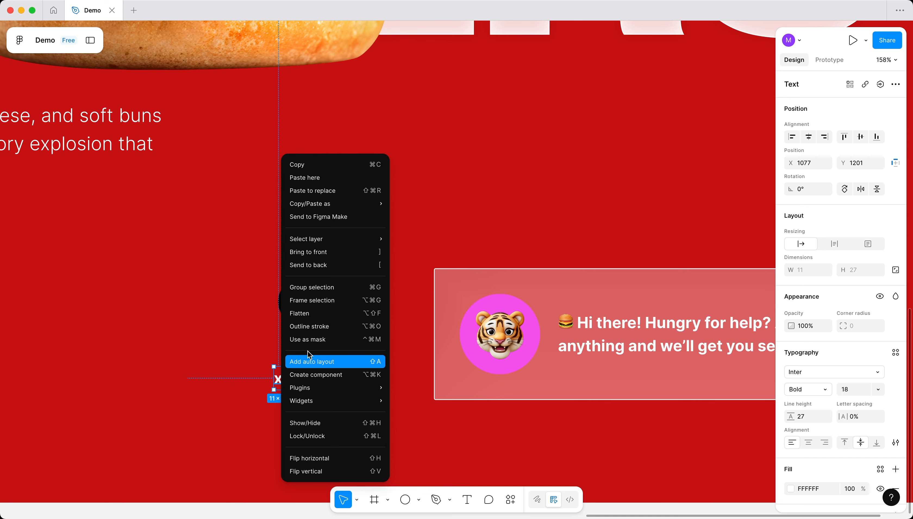
{"action": "left_click", "coordinate": [324, 327]}
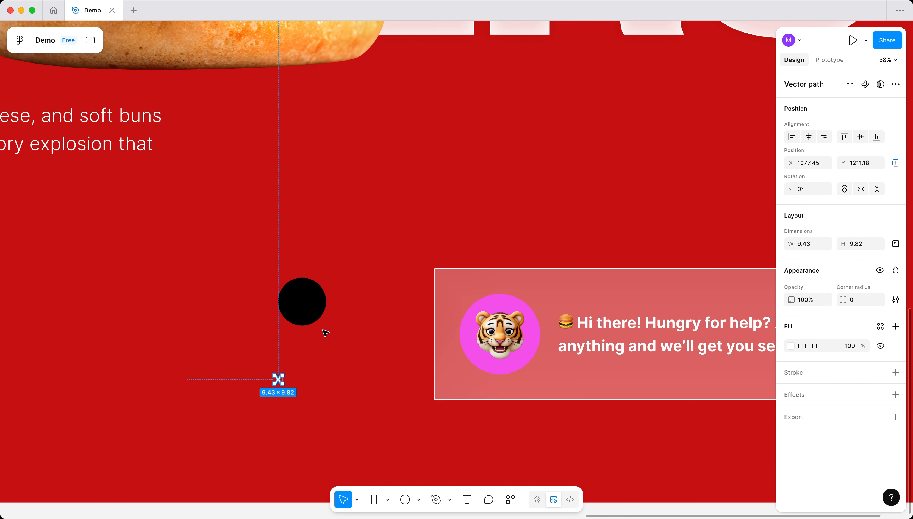
- Centre the x vector inside the black circle and enlarge it to 22 × 23
{"action": "scroll", "coordinate": [269, 348], "scroll_direction": "up", "scroll_amount": 3}
{"action": "left_click_drag", "start_coordinate": [282, 390], "coordinate": [343, 291]}
{"action": "scroll", "coordinate": [312, 287], "scroll_direction": "up", "scroll_amount": 5}
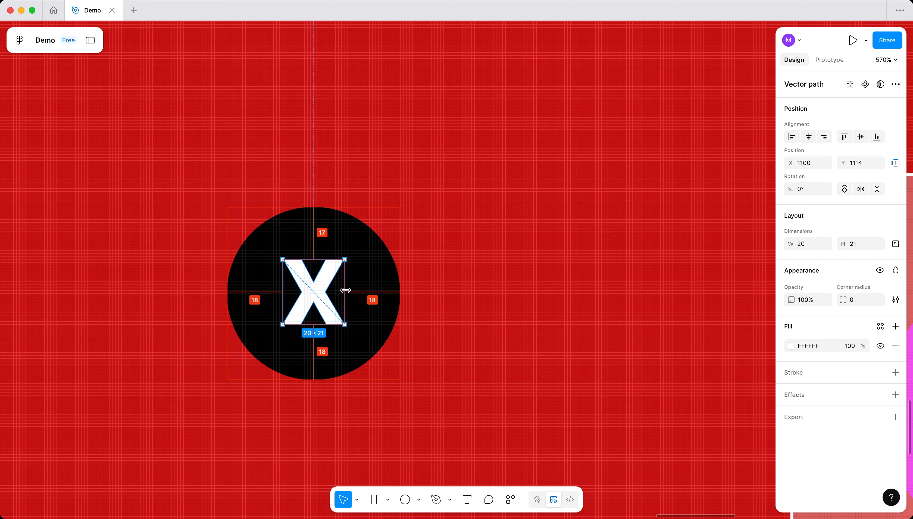
{"action": "left_click_drag", "start_coordinate": [345, 290], "coordinate": [347, 291]}
{"action": "scroll", "coordinate": [434, 339], "scroll_direction": "down", "scroll_amount": 5}
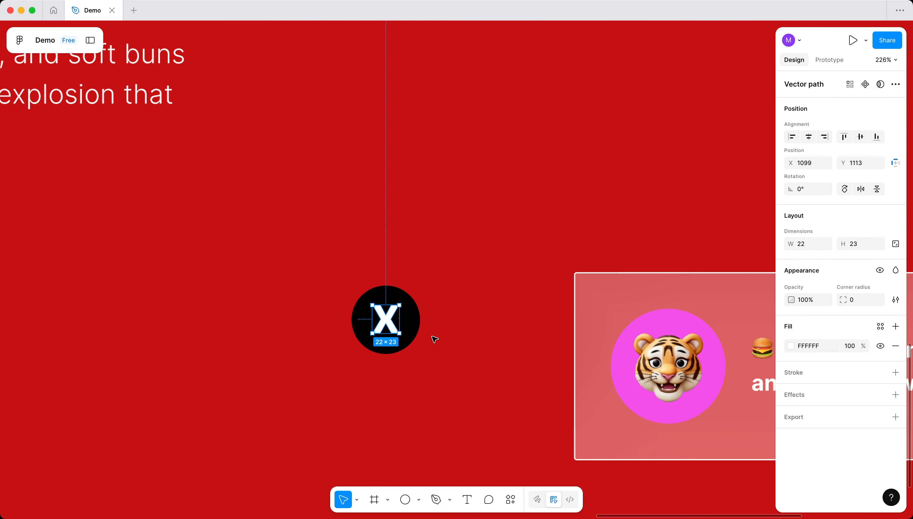
{"action": "scroll", "coordinate": [433, 339], "scroll_direction": "down", "scroll_amount": 2}
- Reduce the x vector to 18 × 19 and group it with the black circle
{"action": "left_click", "coordinate": [417, 323], "text": "shift"}
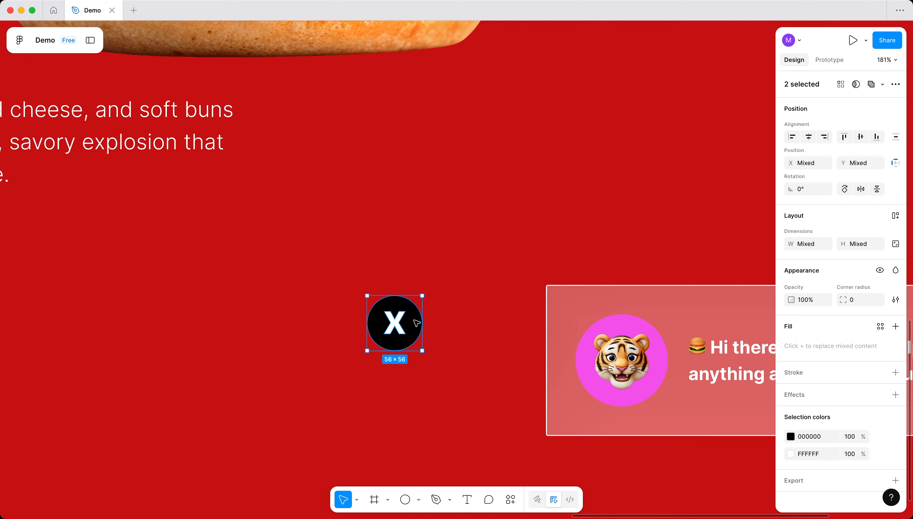
{"action": "left_click", "coordinate": [453, 373]}
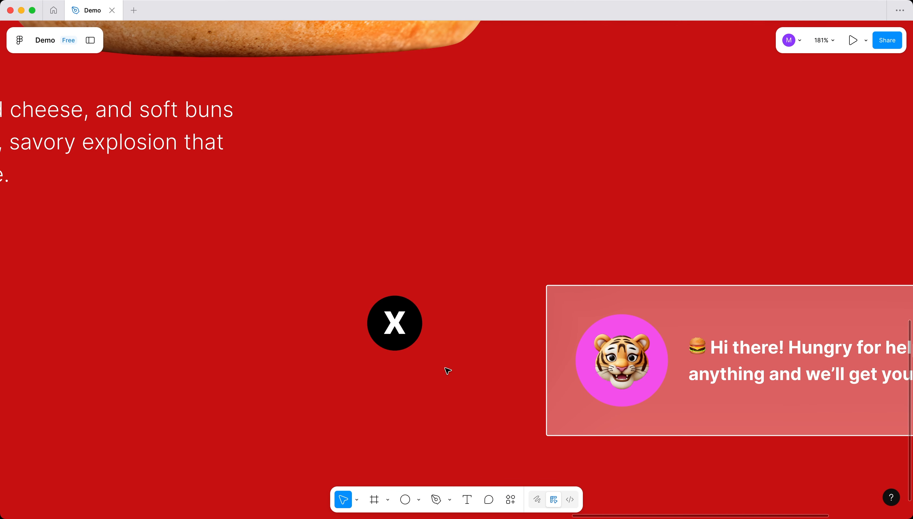
{"action": "left_click", "coordinate": [401, 329]}
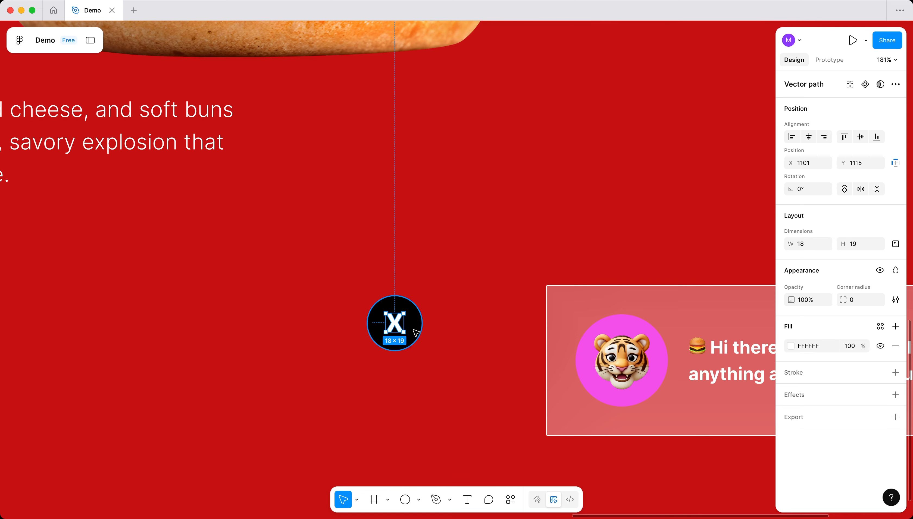
{"action": "left_click", "coordinate": [418, 324], "text": "shift"}
{"action": "key", "text": "super+g"}
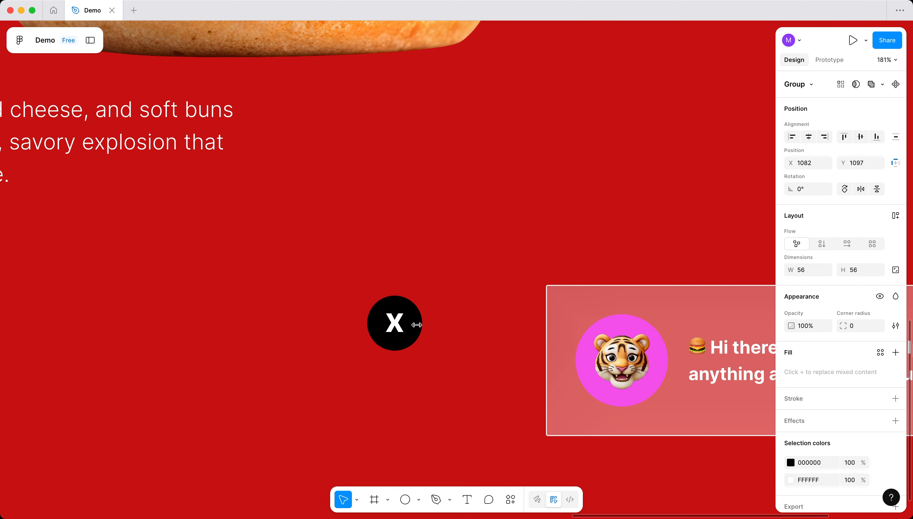
- Try copying the help card's white 1 px stroke onto the whole close button group, and undo it
{"action": "scroll", "coordinate": [414, 332], "scroll_direction": "up", "scroll_amount": 5, "text": "ctrl"}
{"action": "double_click", "coordinate": [414, 334]}
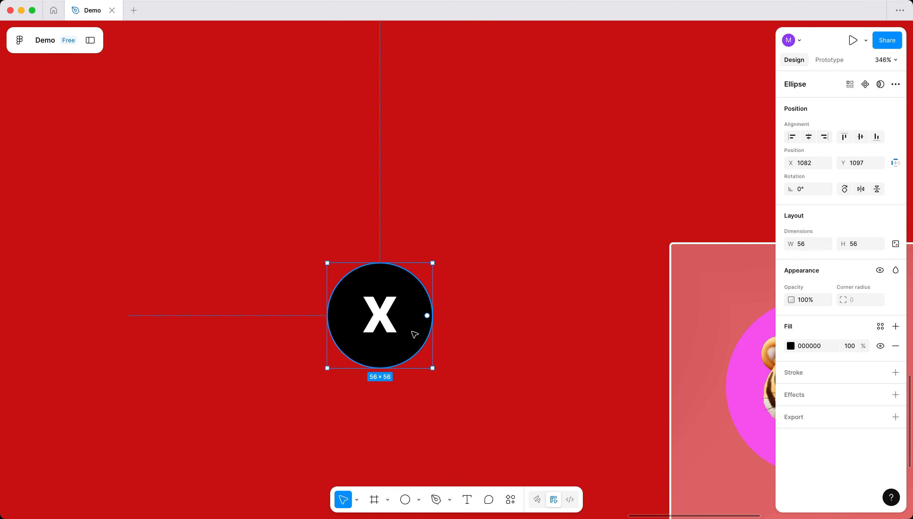
{"action": "left_click", "coordinate": [589, 312]}
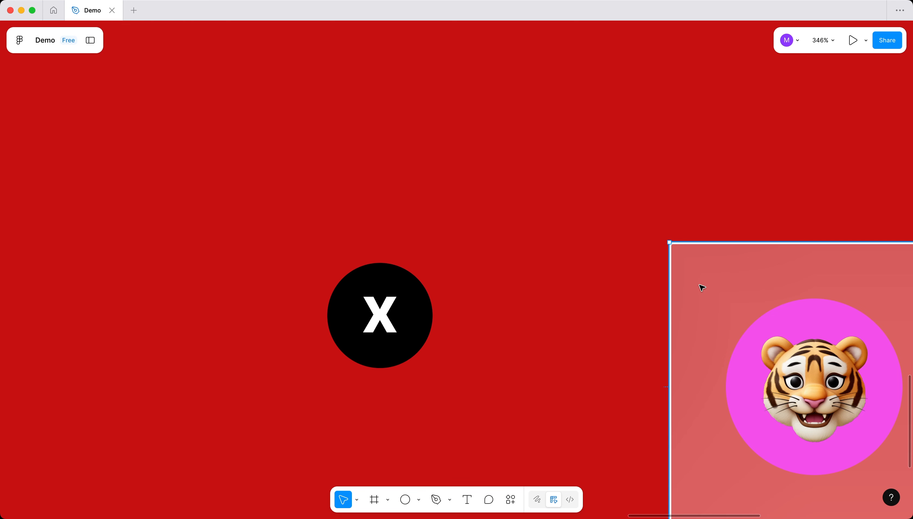
{"action": "scroll", "coordinate": [699, 285], "scroll_direction": "down", "scroll_amount": 10}
{"action": "scroll", "coordinate": [681, 291], "scroll_direction": "up", "scroll_amount": 1}
{"action": "scroll", "coordinate": [651, 305], "scroll_direction": "right", "scroll_amount": 5}
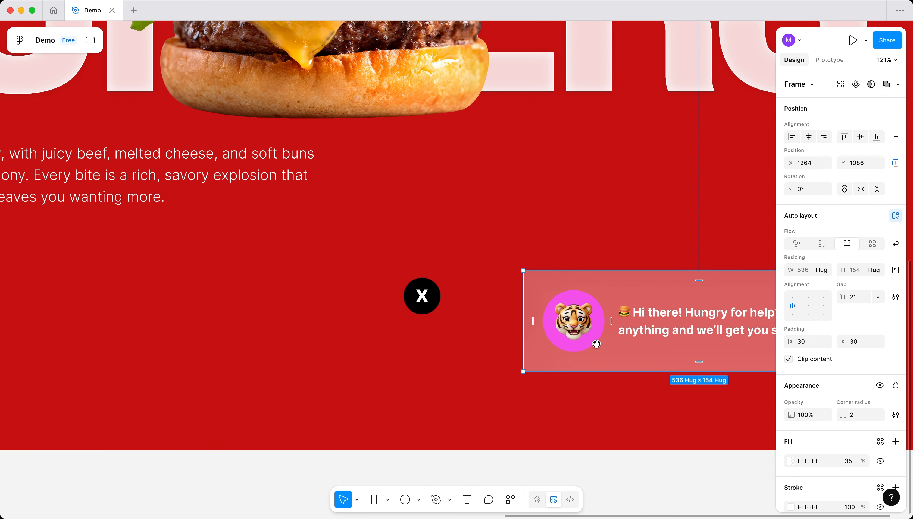
{"action": "scroll", "coordinate": [596, 344], "scroll_direction": "down", "scroll_amount": 3}
{"action": "scroll", "coordinate": [596, 343], "scroll_direction": "right", "scroll_amount": 3}
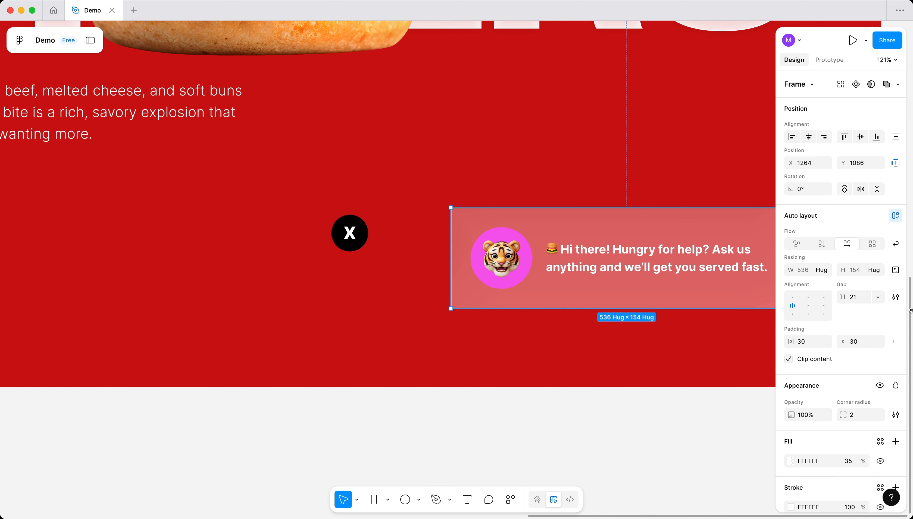
{"action": "scroll", "coordinate": [891, 308], "scroll_direction": "down", "scroll_amount": 5}
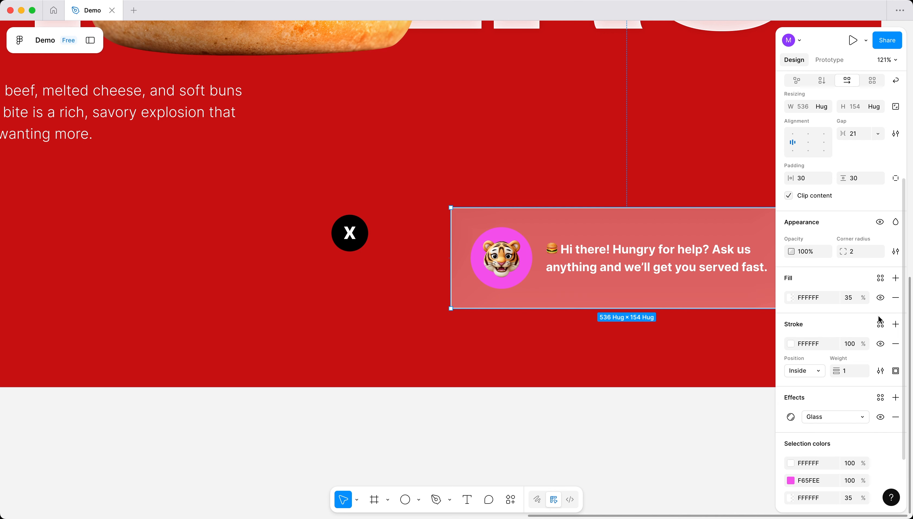
{"action": "left_click", "coordinate": [779, 344]}
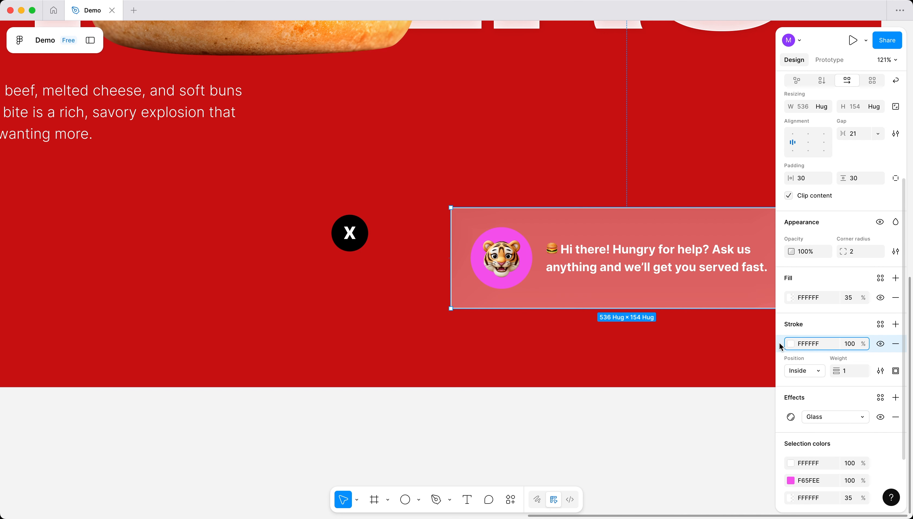
{"action": "left_click", "coordinate": [361, 236]}
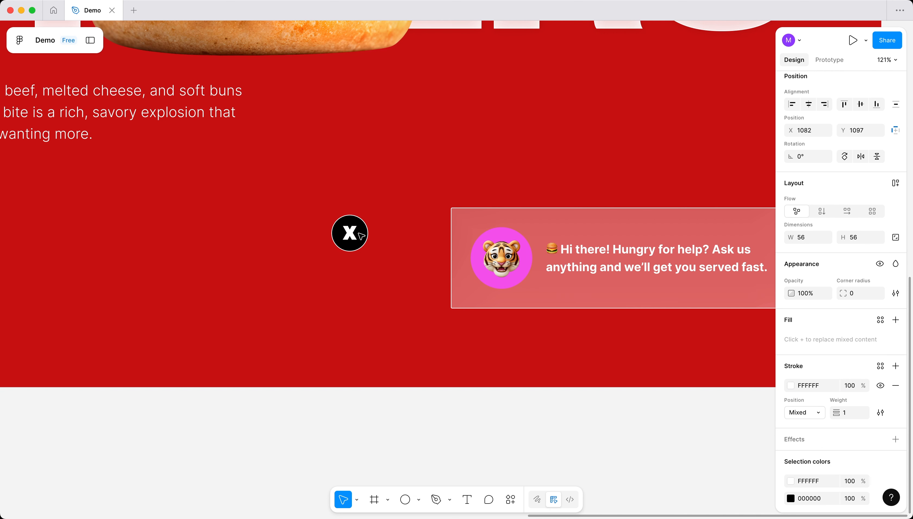
{"action": "key", "text": "super+z"}
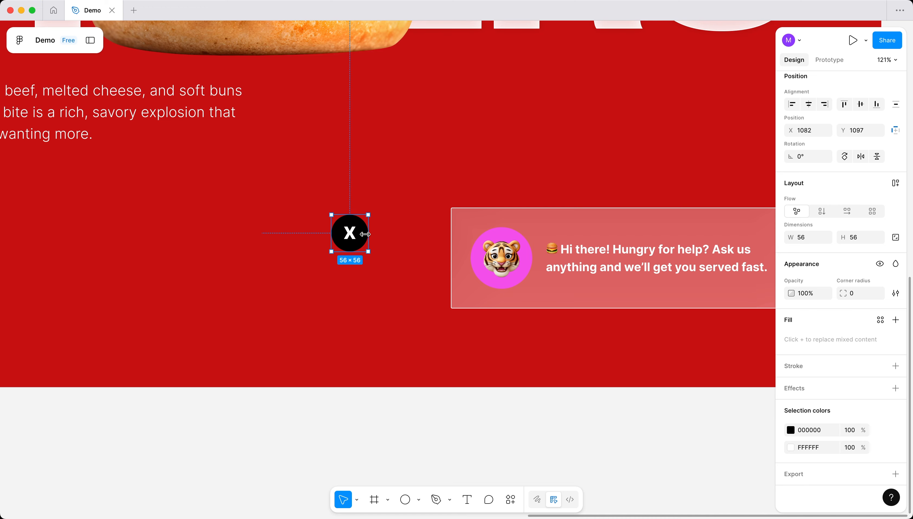
- Try the white 1 px inside stroke on the close button's black circle alone, and remove it
{"action": "left_click", "coordinate": [364, 239]}
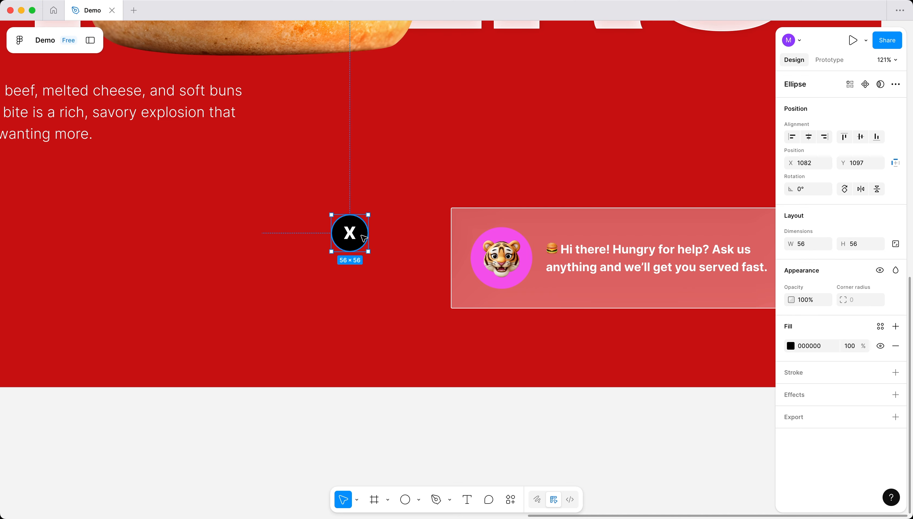
{"action": "key", "text": "super+shift+z"}
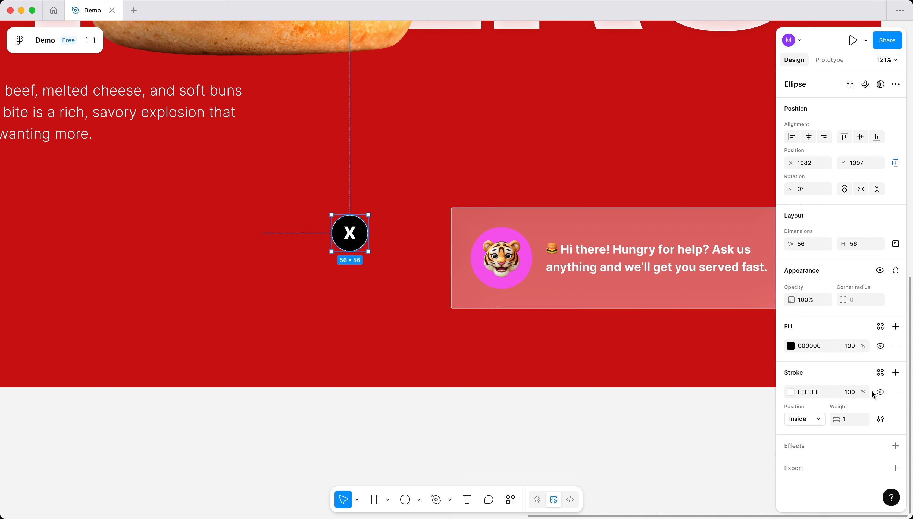
{"action": "left_click_drag", "start_coordinate": [862, 393], "coordinate": [800, 391]}
{"action": "left_click", "coordinate": [895, 392]}
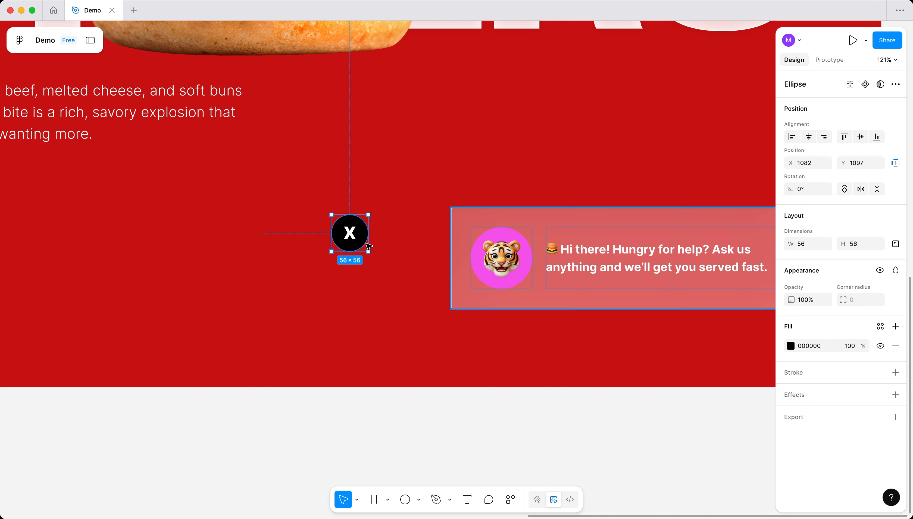
{"action": "left_click", "coordinate": [377, 281]}
- Scale the close button group proportionally down to about 29 × 29 and centre it on the help card's top-right corner
{"action": "left_click", "coordinate": [354, 235]}
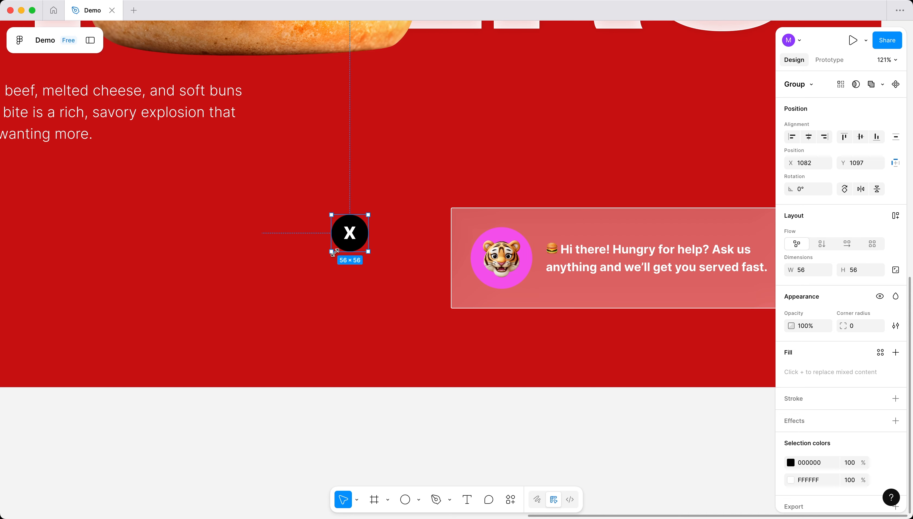
{"action": "key", "text": "k"}
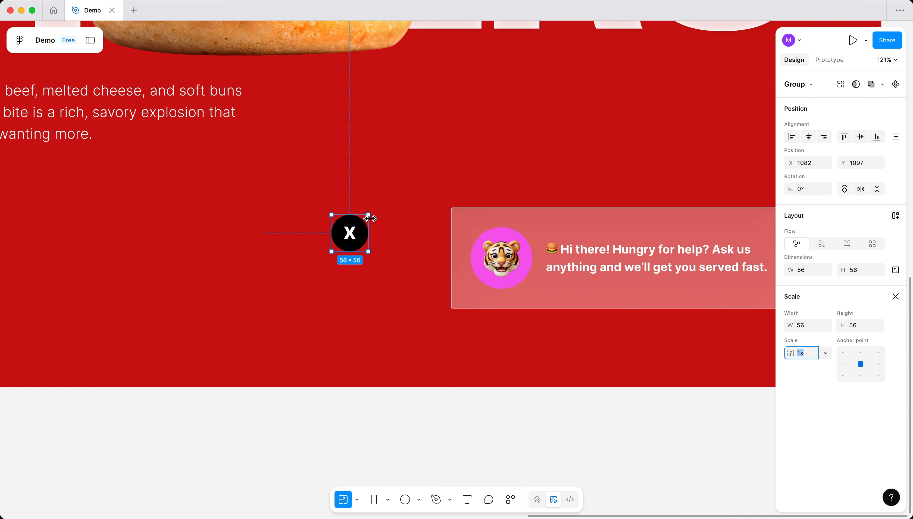
{"action": "scroll", "coordinate": [394, 289], "scroll_direction": "right", "scroll_amount": 5}
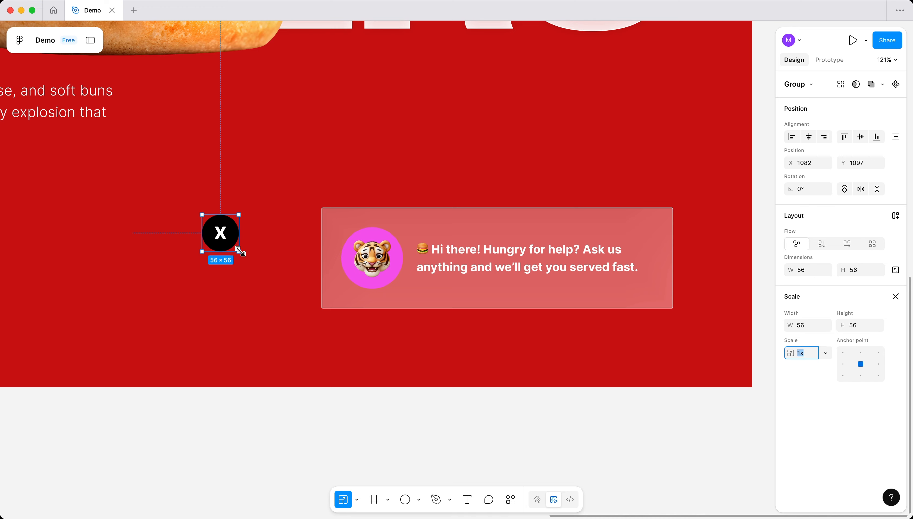
{"action": "left_click_drag", "start_coordinate": [239, 252], "coordinate": [662, 236]}
{"action": "scroll", "coordinate": [684, 202], "scroll_direction": "up", "scroll_amount": 10}
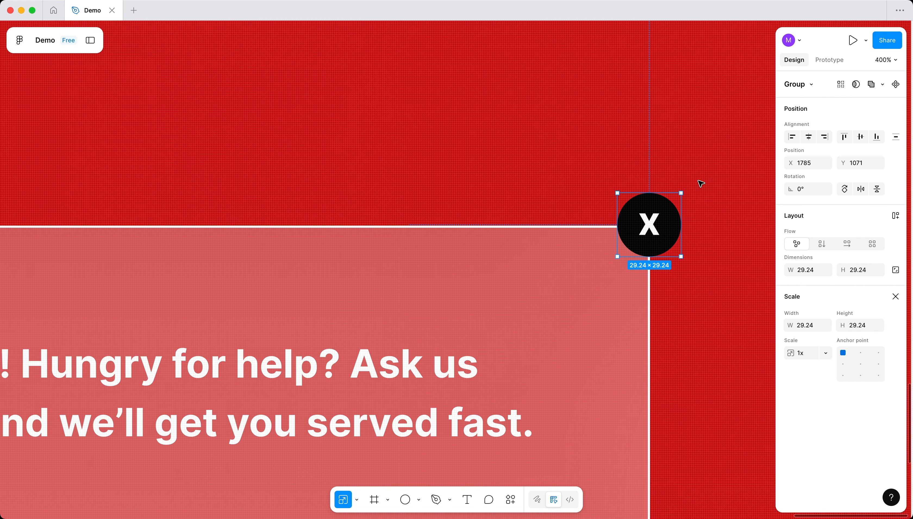
{"action": "scroll", "coordinate": [701, 184], "scroll_direction": "down", "scroll_amount": 7}
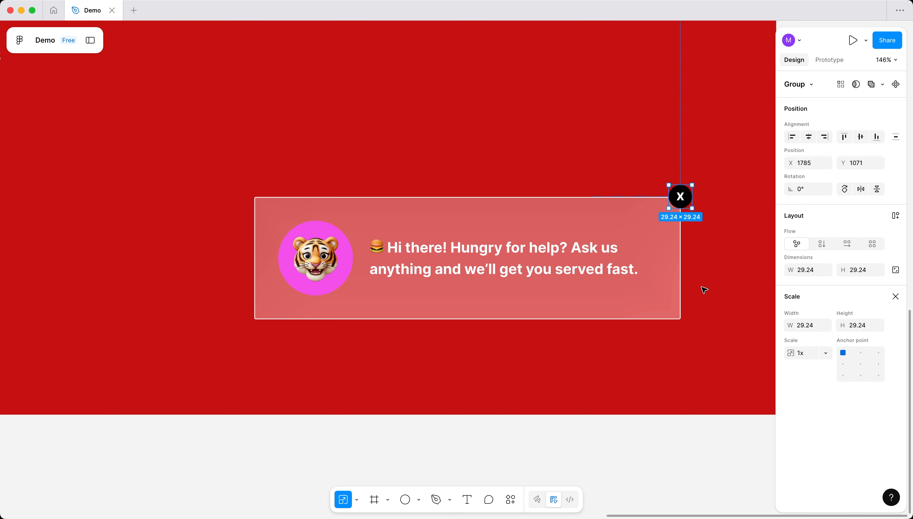
{"action": "left_click", "coordinate": [703, 288]}
{"action": "scroll", "coordinate": [703, 286], "scroll_direction": "down", "scroll_amount": 5}
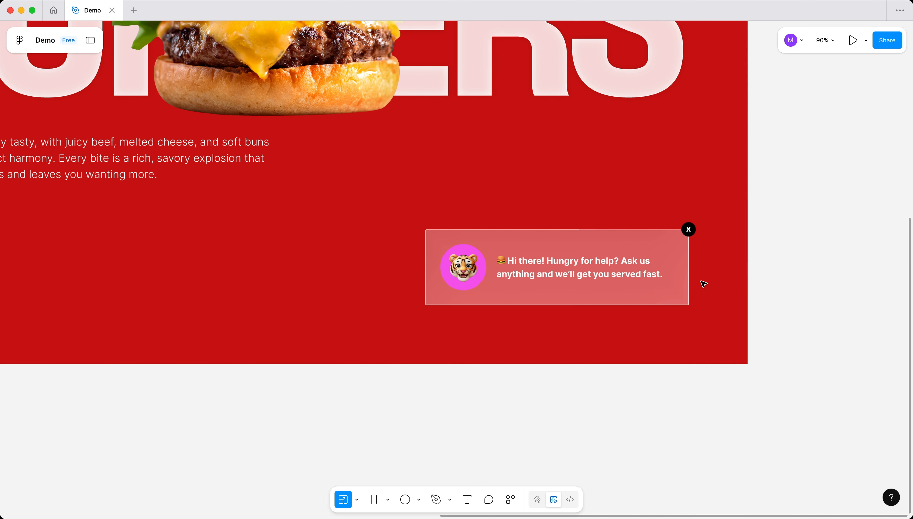
- Return from the Scale tool to the Move tool and lower the close button group's opacity to 88%
{"action": "scroll", "coordinate": [703, 285], "scroll_direction": "left", "scroll_amount": 2}
{"action": "scroll", "coordinate": [703, 283], "scroll_direction": "right", "scroll_amount": 1}
{"action": "left_click_drag", "start_coordinate": [565, 244], "coordinate": [609, 293]}
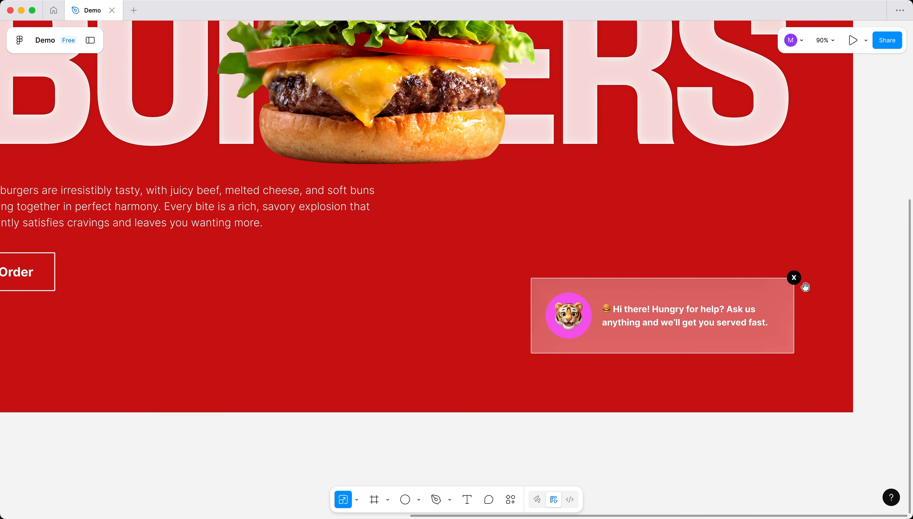
{"action": "scroll", "coordinate": [801, 282], "scroll_direction": "up", "scroll_amount": 10}
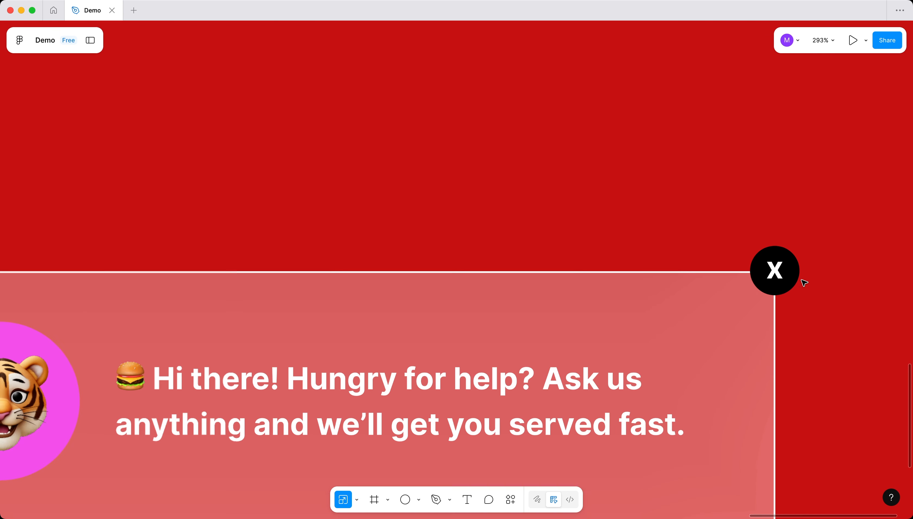
{"action": "left_click", "coordinate": [779, 273]}
{"action": "scroll", "coordinate": [766, 342], "scroll_direction": "right", "scroll_amount": 5}
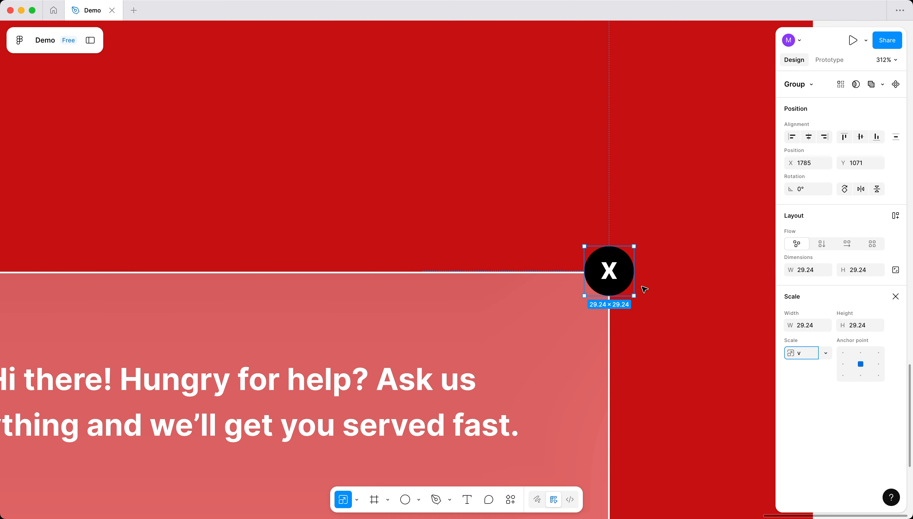
{"action": "key", "text": "Escape"}
{"action": "key", "text": "Escape"}
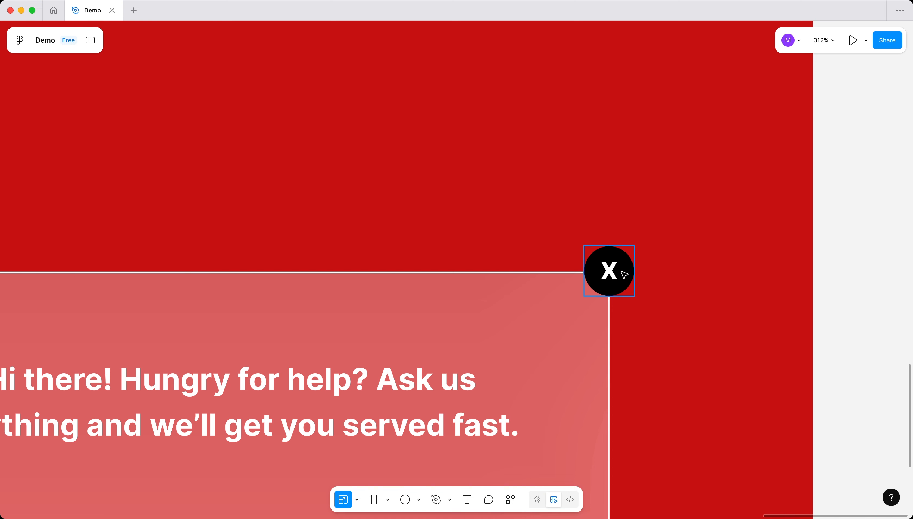
{"action": "left_click", "coordinate": [621, 271]}
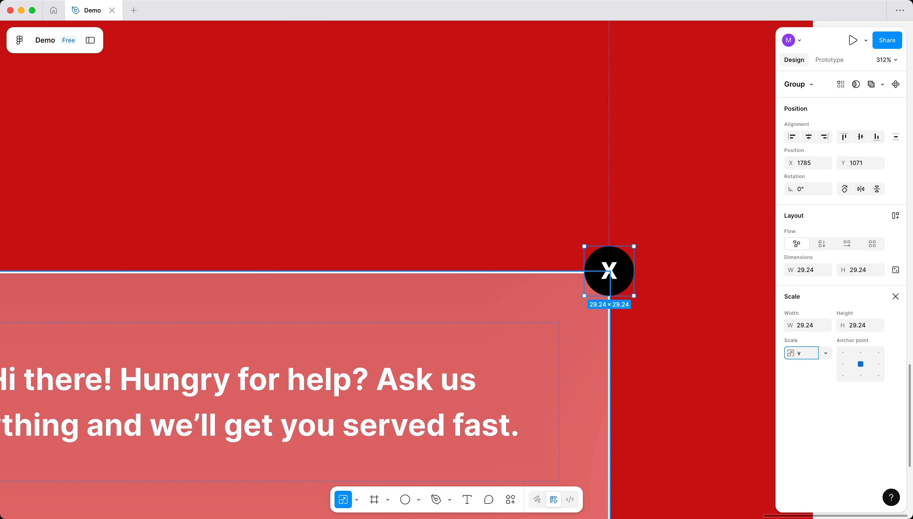
{"action": "scroll", "coordinate": [366, 471], "scroll_direction": "up", "scroll_amount": 1}
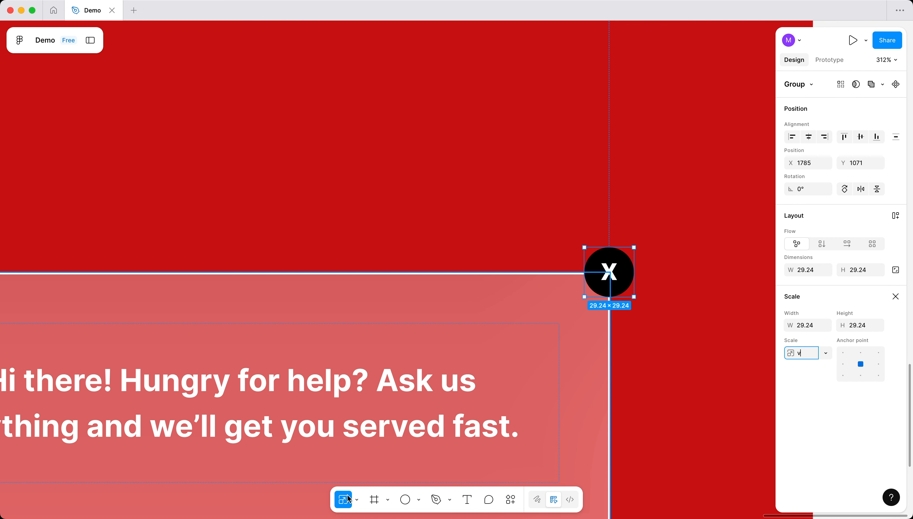
{"action": "left_click", "coordinate": [356, 500]}
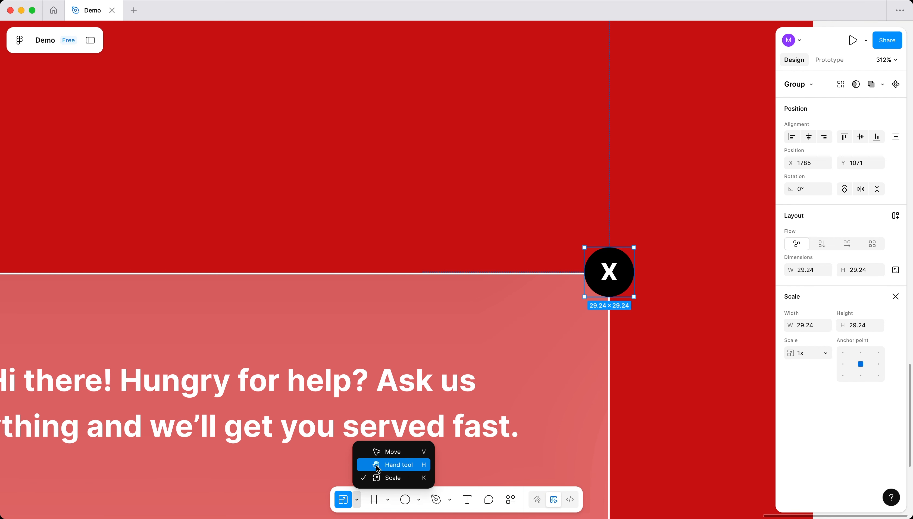
{"action": "left_click", "coordinate": [381, 453]}
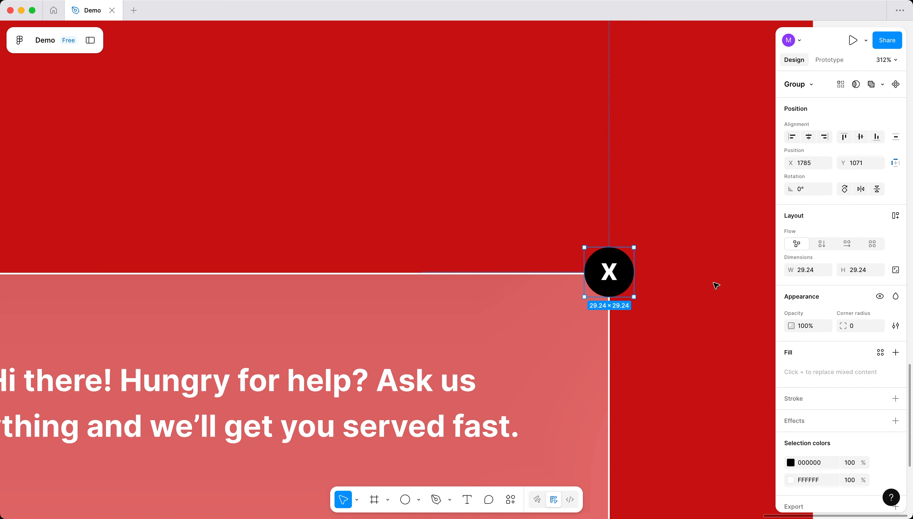
{"action": "left_click_drag", "start_coordinate": [791, 327], "coordinate": [775, 328]}
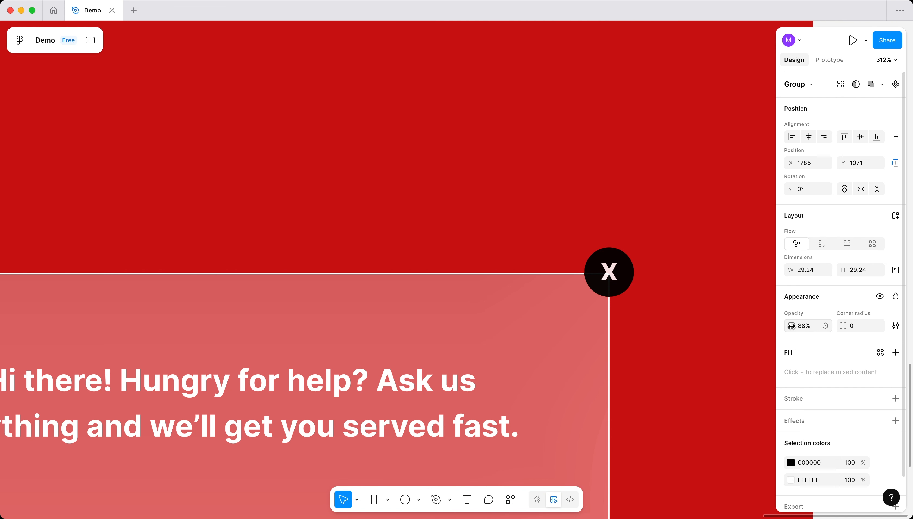
{"action": "left_click", "coordinate": [709, 337]}
- Change the tiger avatar's pink circle to the darker purple BA00B1
{"action": "scroll", "coordinate": [654, 338], "scroll_direction": "down", "scroll_amount": 10}
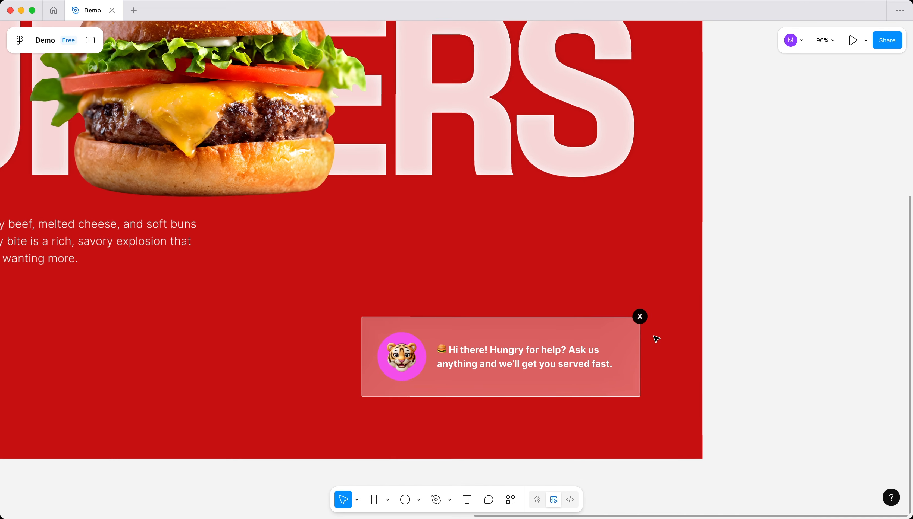
{"action": "scroll", "coordinate": [657, 339], "scroll_direction": "down", "scroll_amount": 5}
{"action": "left_click_drag", "start_coordinate": [359, 373], "coordinate": [448, 402]}
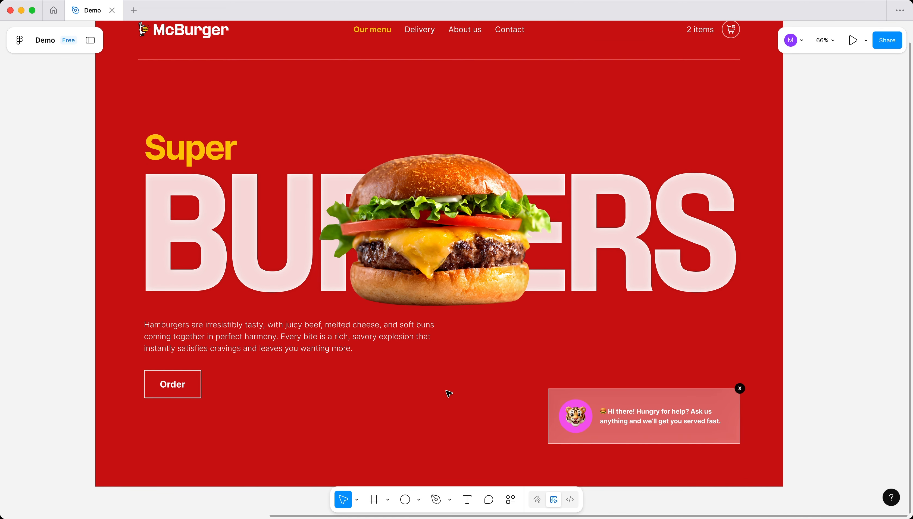
{"action": "scroll", "coordinate": [670, 452], "scroll_direction": "up", "scroll_amount": 6}
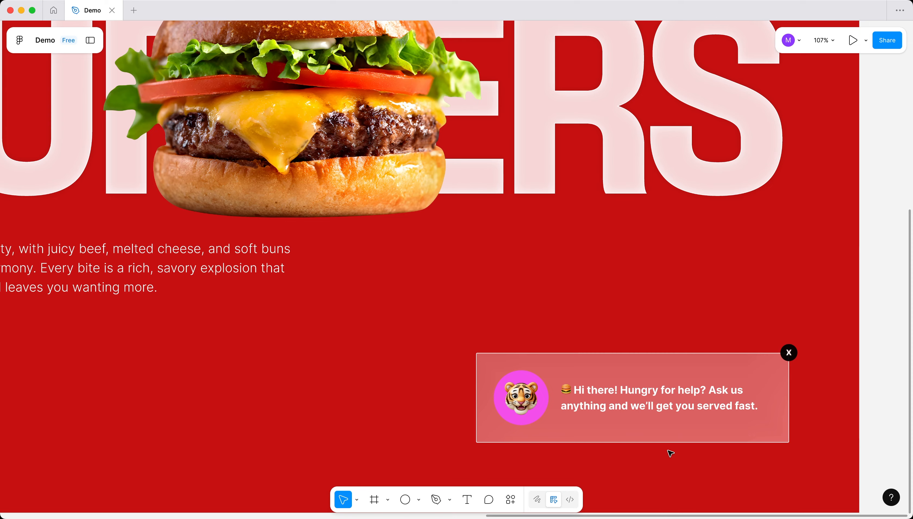
{"action": "scroll", "coordinate": [522, 402], "scroll_direction": "up", "scroll_amount": 7}
{"action": "left_click", "coordinate": [522, 403]}
{"action": "left_click", "coordinate": [522, 403]}
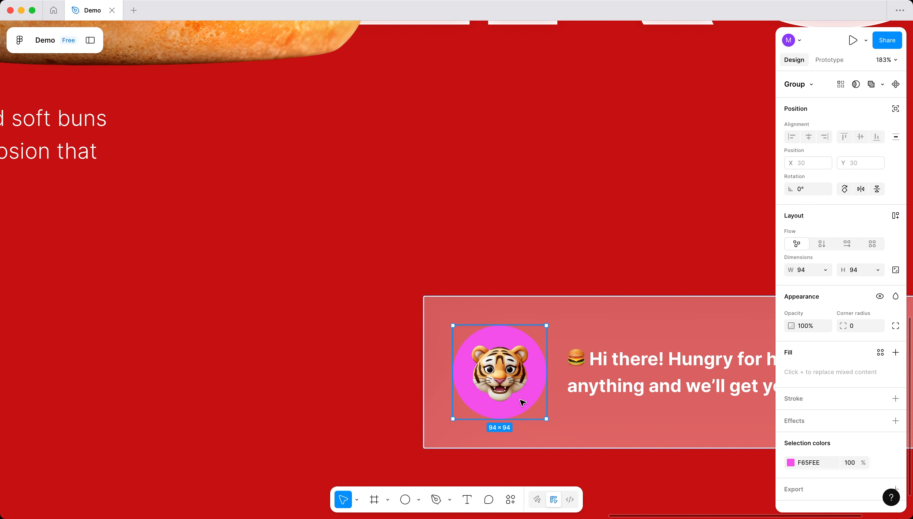
{"action": "left_click", "coordinate": [790, 463]}
{"action": "left_click_drag", "start_coordinate": [745, 297], "coordinate": [823, 318]}
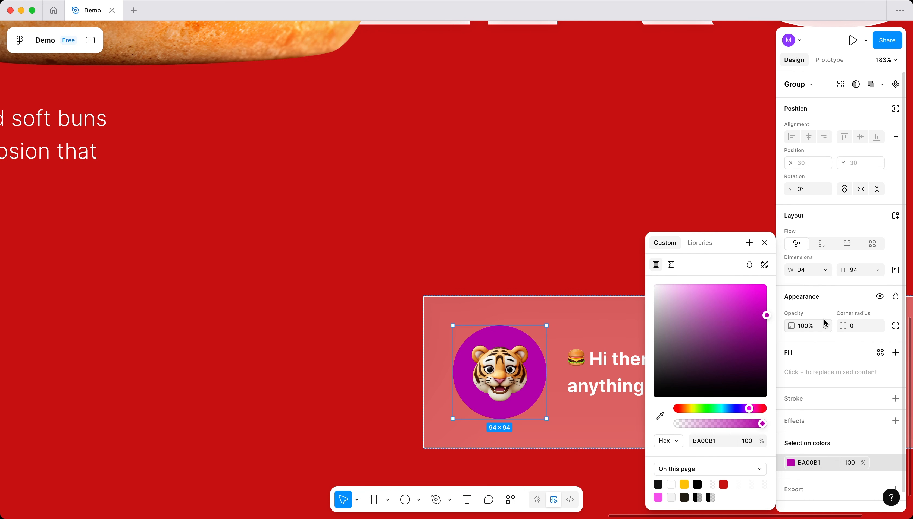
{"action": "left_click", "coordinate": [256, 341]}
- Review the complete landing page from the navigation and burger heading down to the help card
{"action": "scroll", "coordinate": [341, 348], "scroll_direction": "down", "scroll_amount": 10}
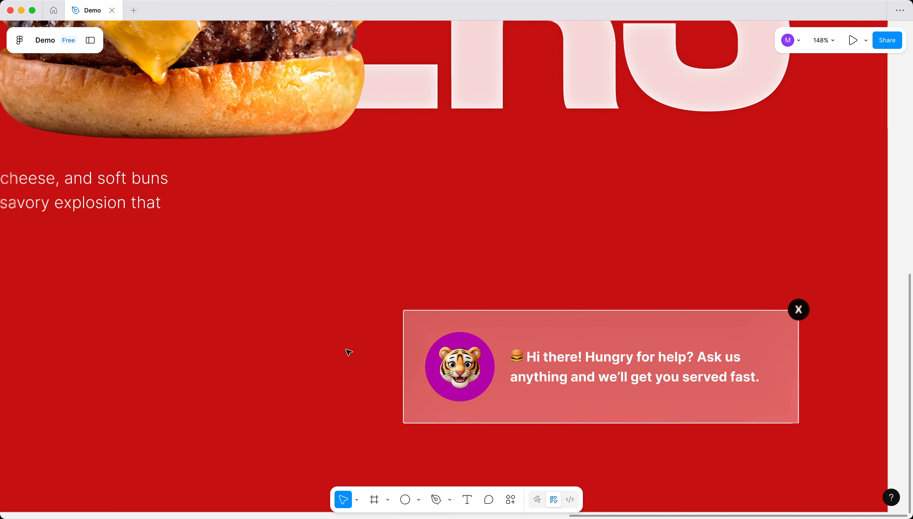
{"action": "left_click_drag", "start_coordinate": [329, 376], "coordinate": [361, 379]}
{"action": "left_click_drag", "start_coordinate": [430, 381], "coordinate": [486, 415]}
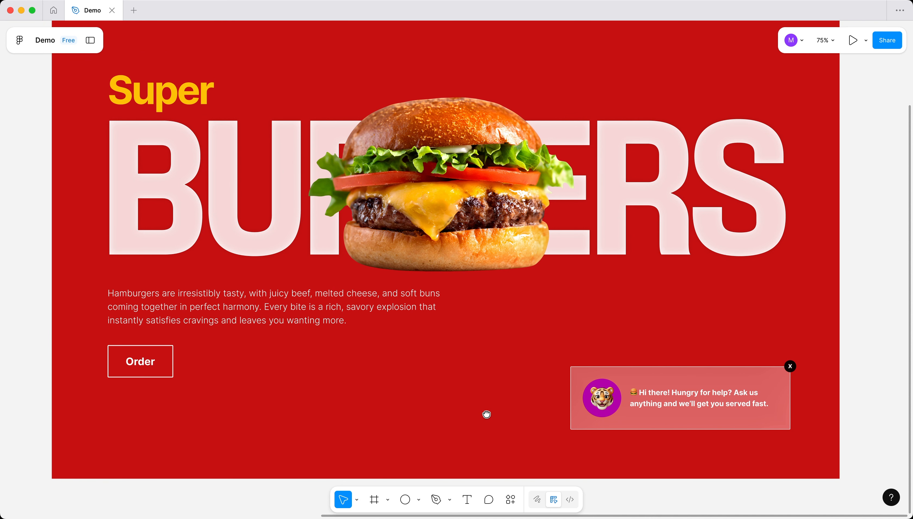
{"action": "scroll", "coordinate": [487, 415], "scroll_direction": "down", "scroll_amount": 3}
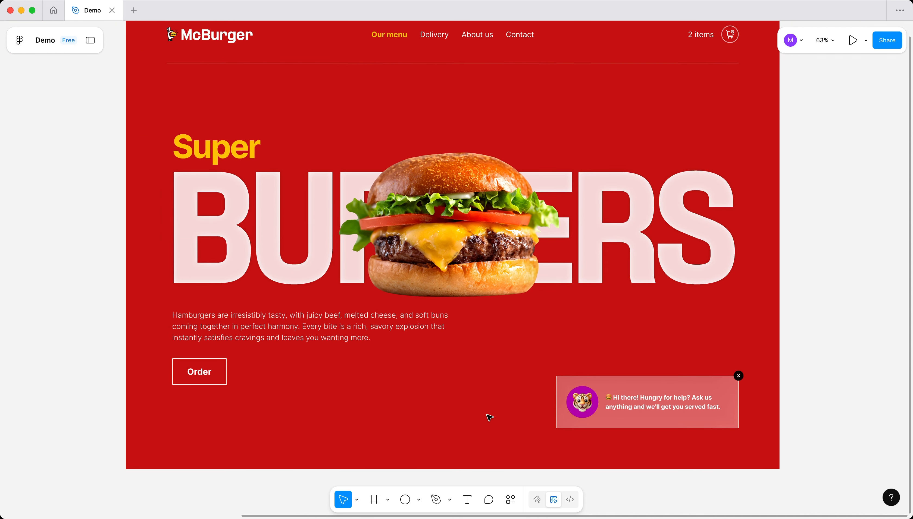
{"action": "scroll", "coordinate": [488, 417], "scroll_direction": "down", "scroll_amount": 3}
{"action": "scroll", "coordinate": [487, 414], "scroll_direction": "up", "scroll_amount": 2}
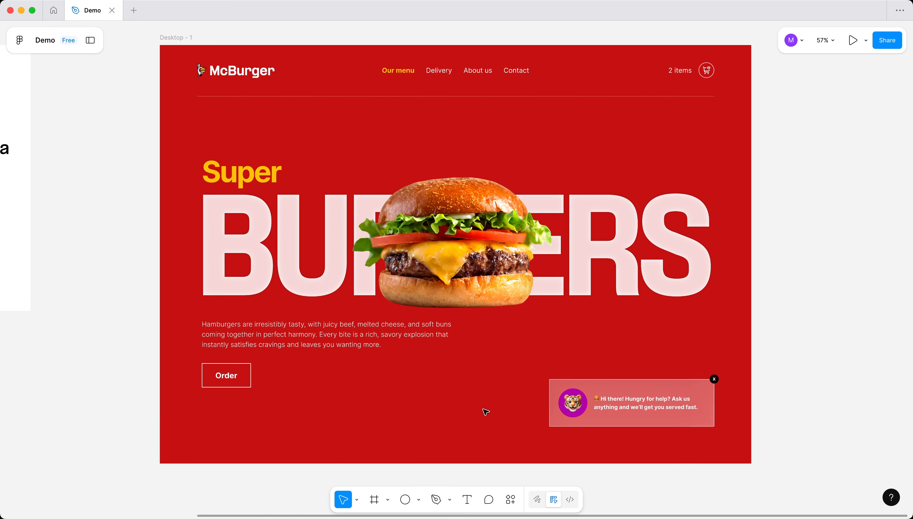
{"action": "left_click_drag", "start_coordinate": [466, 363], "coordinate": [464, 372]}
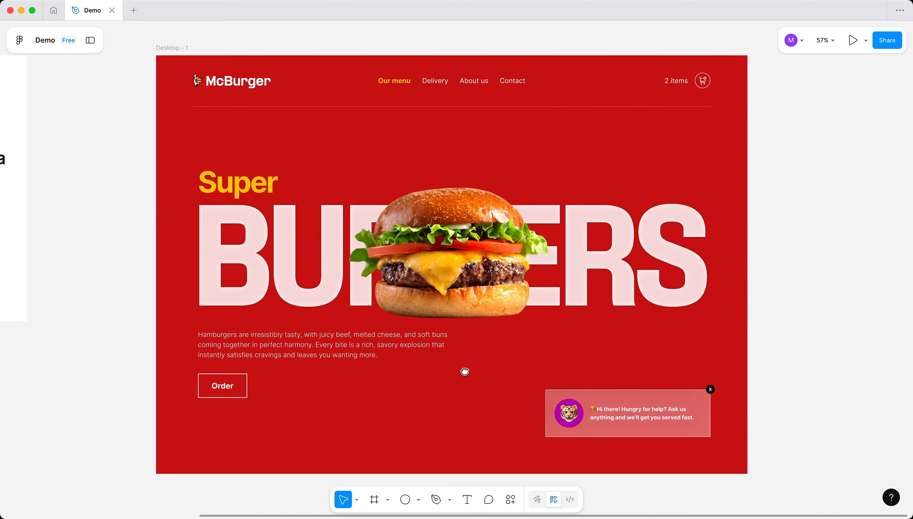